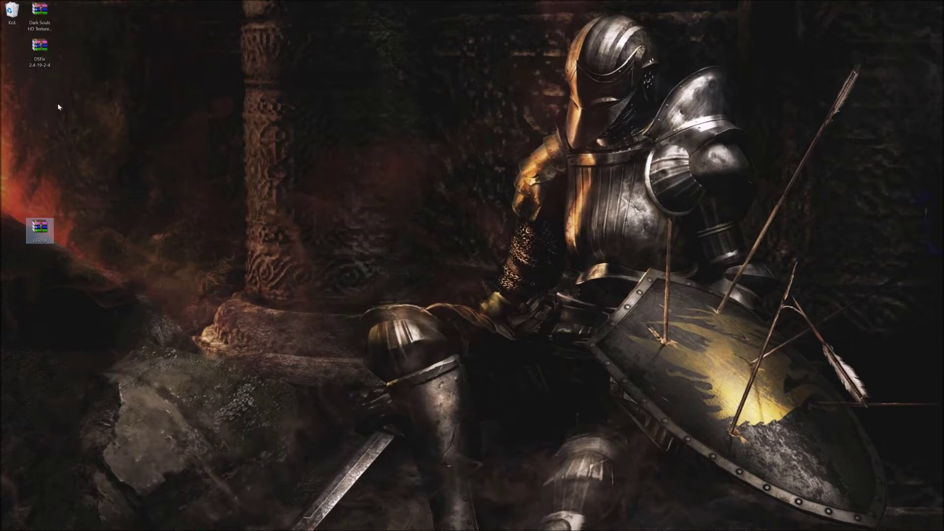
Arrange the texture pack, DSfix and x360ce archives in order down the top-left desktop column
{"action": "left_click_drag", "start_coordinate": [40, 49], "coordinate": [46, 164]}
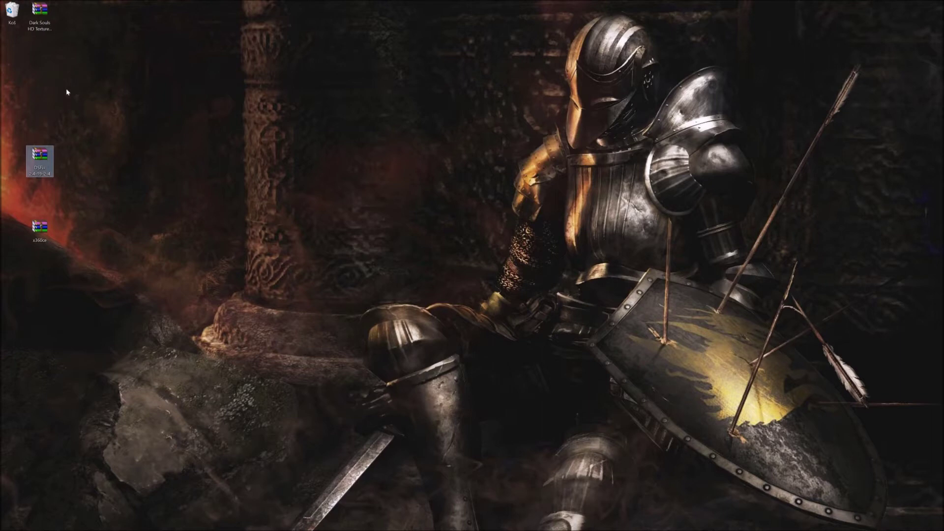
{"action": "left_click", "coordinate": [47, 30]}
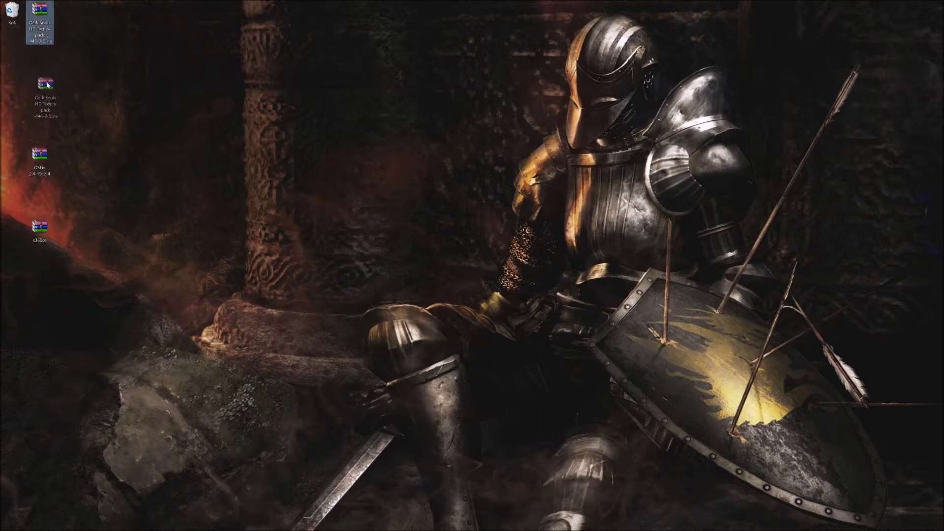
{"action": "left_click_drag", "start_coordinate": [43, 81], "coordinate": [48, 98]}
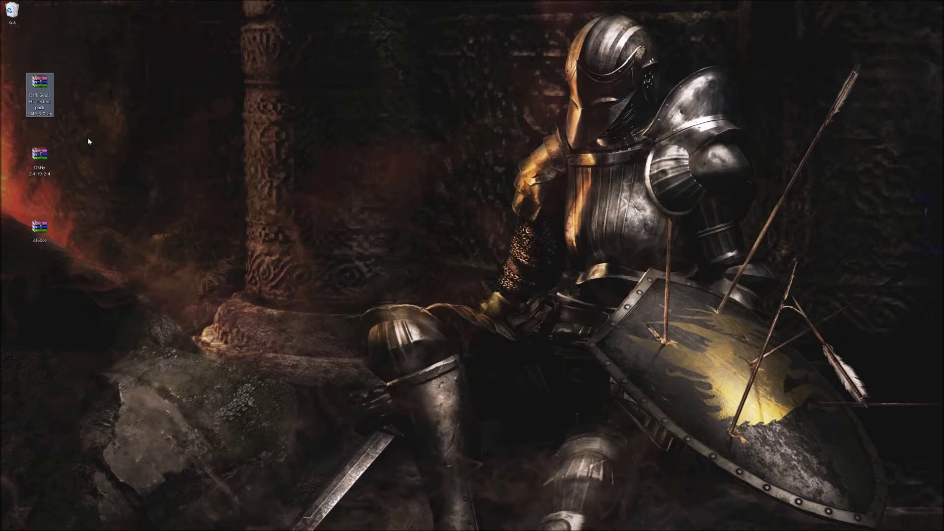
{"action": "left_click_drag", "start_coordinate": [47, 106], "coordinate": [47, 32]}
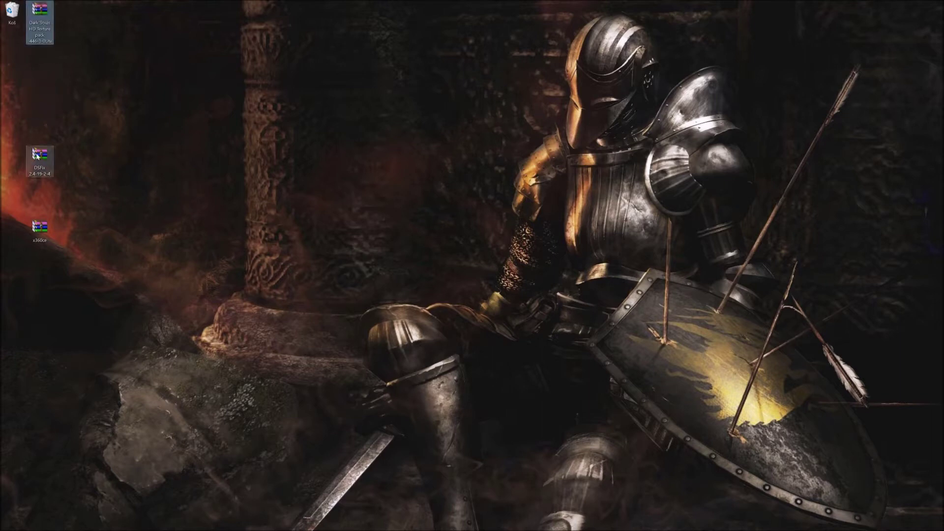
{"action": "left_click_drag", "start_coordinate": [37, 156], "coordinate": [37, 51]}
{"action": "left_click_drag", "start_coordinate": [38, 227], "coordinate": [50, 97]}
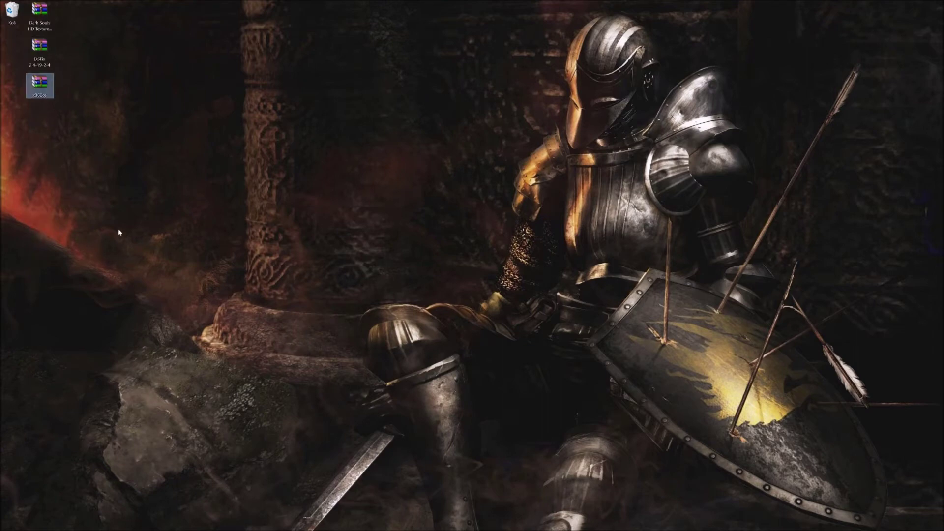
Empty the Recycle Bin, permanently deleting its 4,646 items
{"action": "right_click", "coordinate": [14, 16]}
{"action": "left_click", "coordinate": [44, 30]}
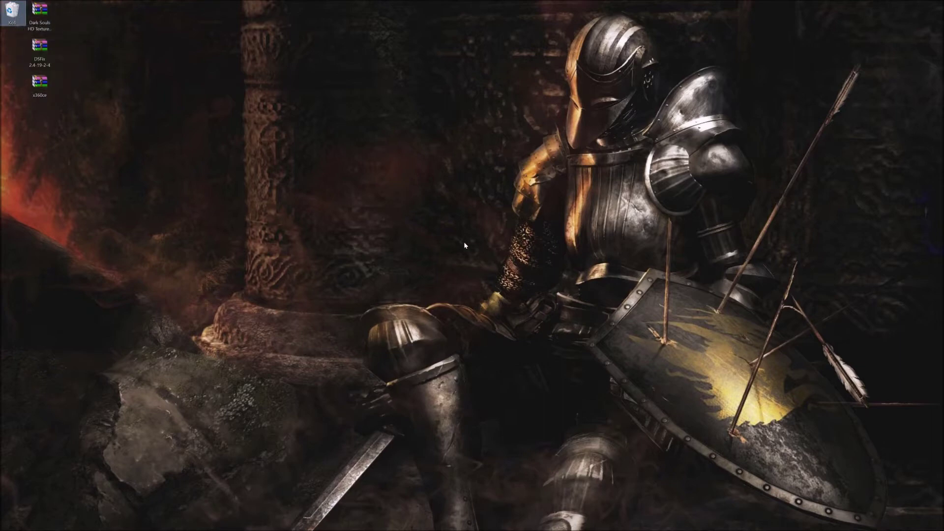
{"action": "right_click", "coordinate": [12, 11]}
{"action": "left_click", "coordinate": [50, 30]}
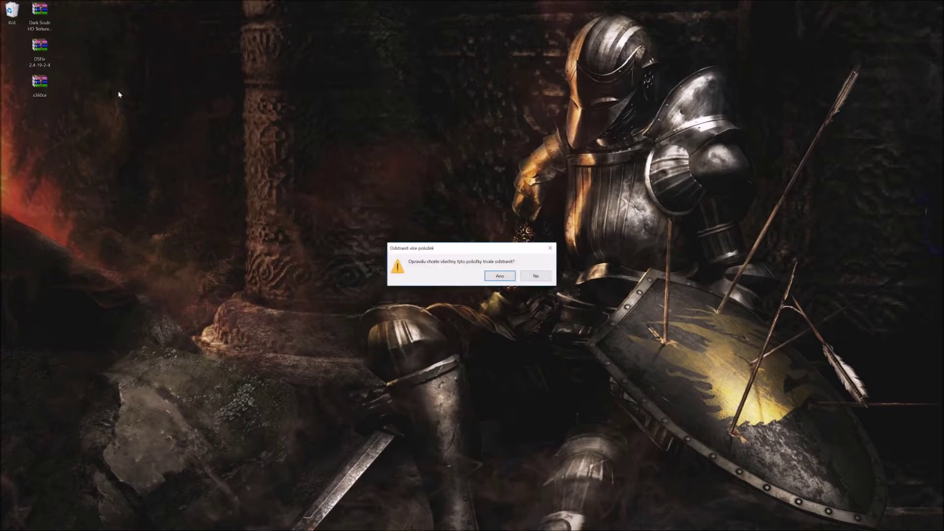
{"action": "left_click", "coordinate": [500, 276]}
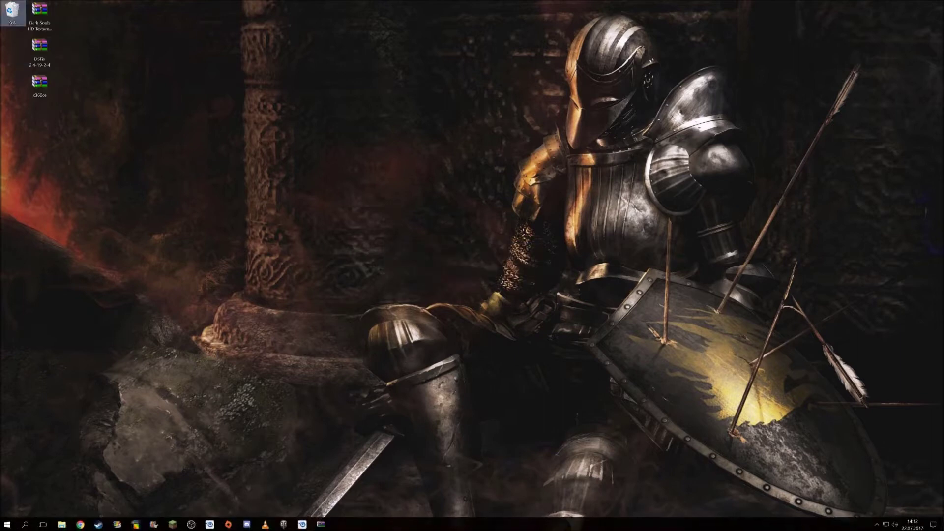
{"action": "mouse_move", "coordinate": [98, 524]}
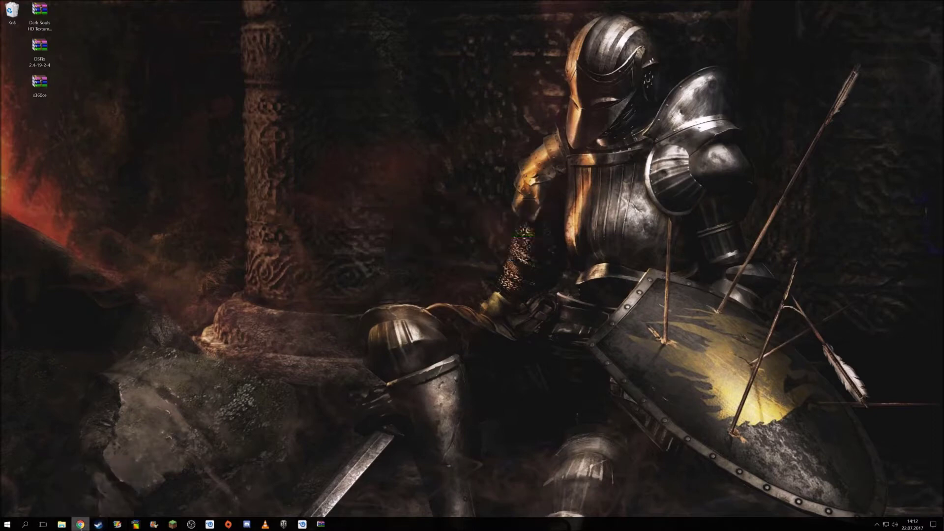
{"action": "left_click", "coordinate": [74, 525]}
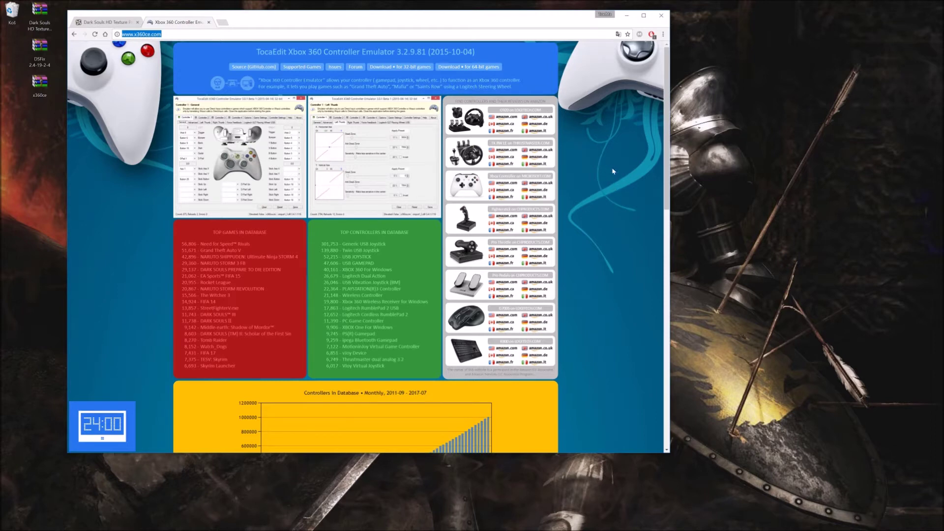
{"action": "left_click", "coordinate": [626, 15]}
{"action": "mouse_move", "coordinate": [40, 83]}
{"action": "left_mouse_down"}
{"action": "mouse_move", "coordinate": [98, 145]}
{"action": "mouse_move", "coordinate": [278, 166]}
{"action": "mouse_move", "coordinate": [36, 91]}
{"action": "left_mouse_up"}
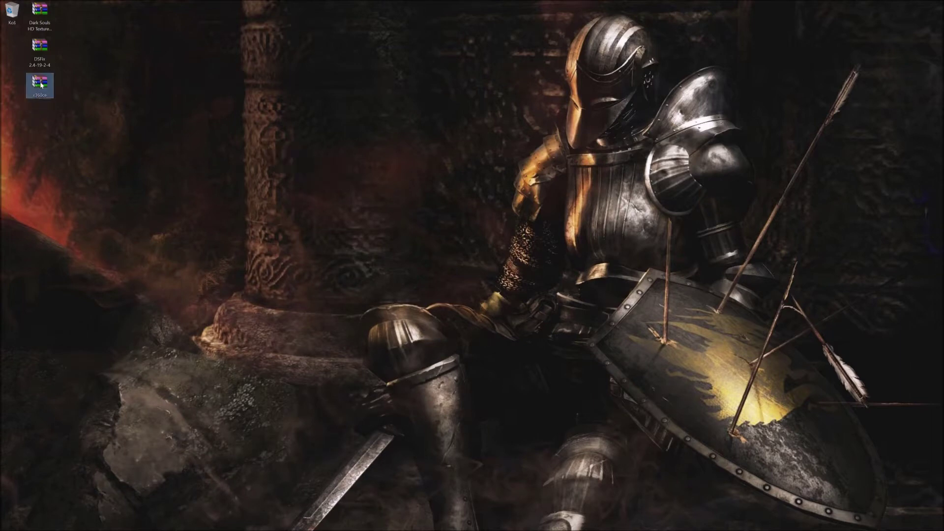
Extract x360ce.exe from x360ce.zip to the desktop, replacing the old copy, and close WinRAR
{"action": "double_click", "coordinate": [40, 84]}
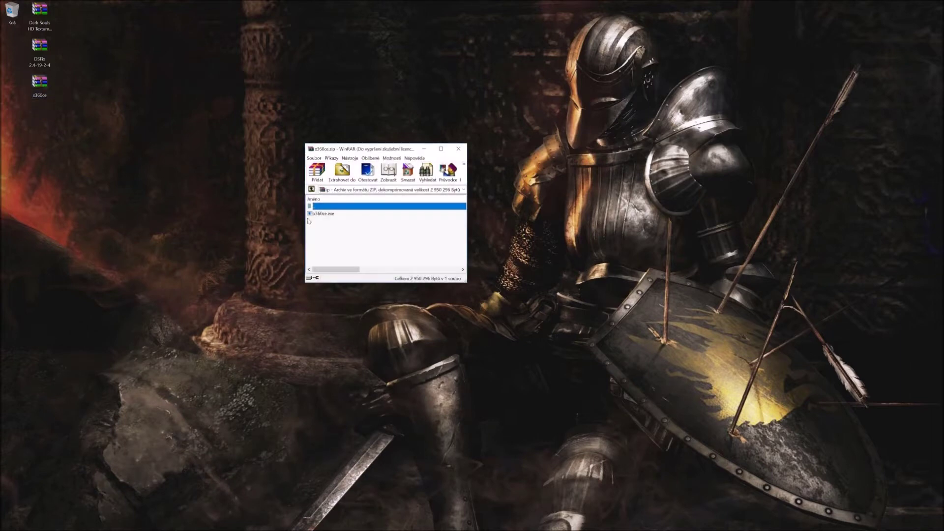
{"action": "left_click_drag", "start_coordinate": [321, 215], "coordinate": [69, 99]}
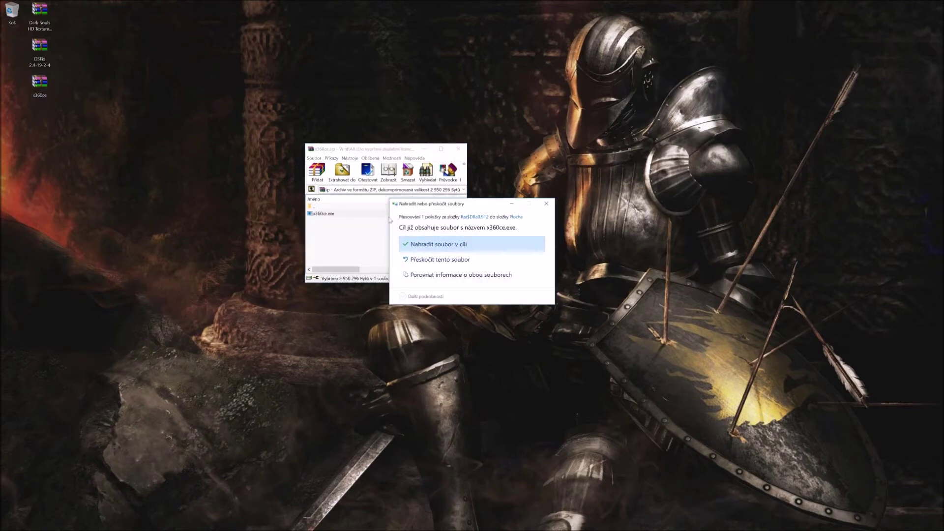
{"action": "left_click", "coordinate": [414, 250]}
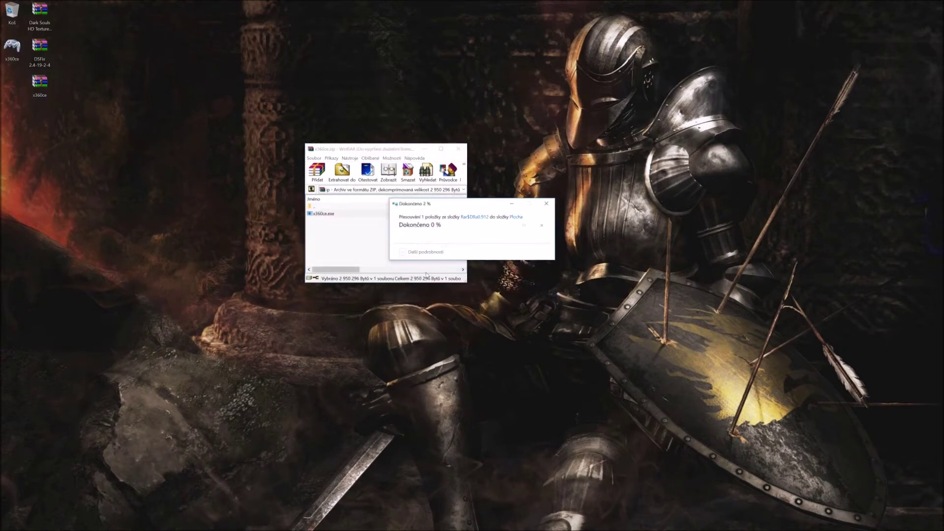
{"action": "left_click", "coordinate": [458, 148]}
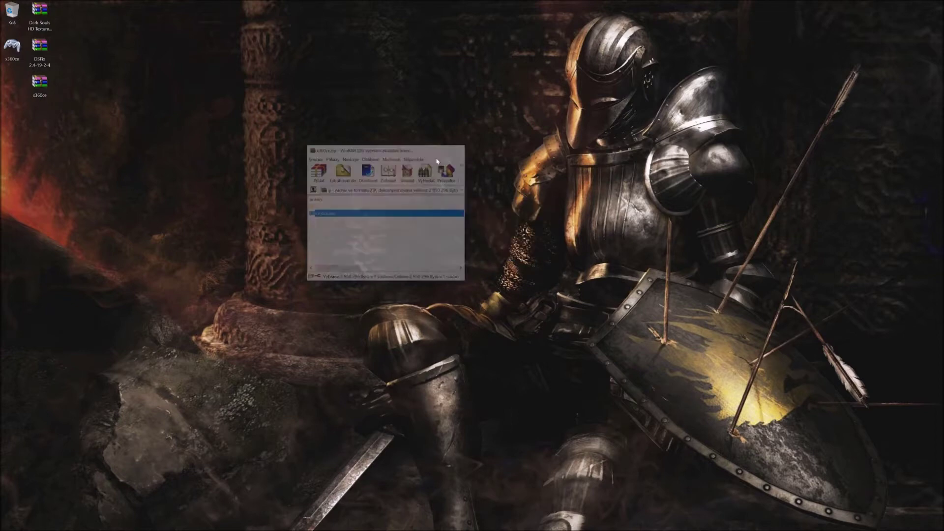
{"action": "left_click_drag", "start_coordinate": [326, 173], "coordinate": [13, 124]}
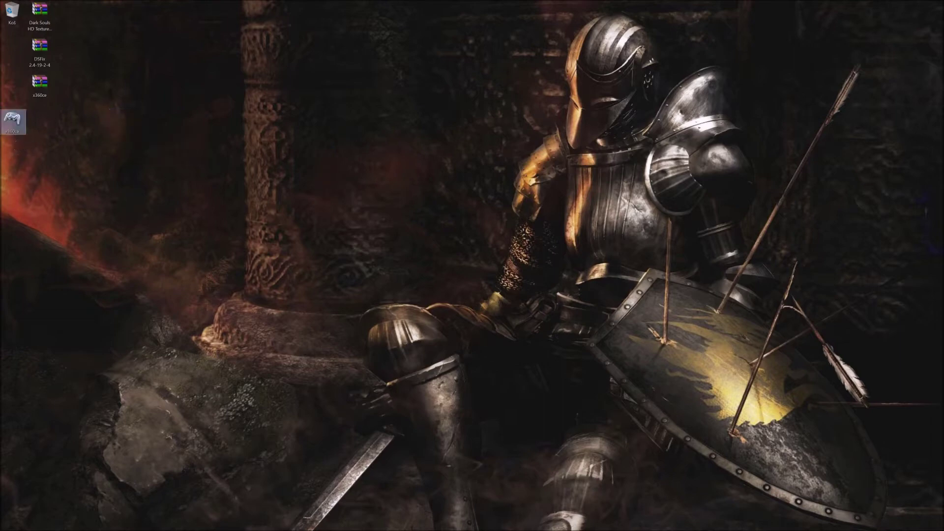
Copy x360ce.exe into D:\SteamLibrary 02\steamapps\common\Dark Souls Prepare to Die Edition\DATA
{"action": "left_click", "coordinate": [61, 524]}
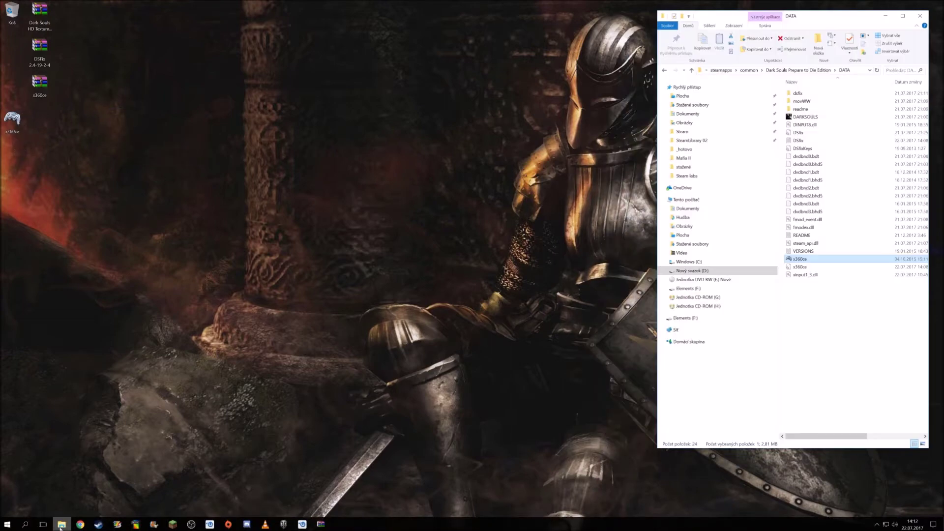
{"action": "mouse_move", "coordinate": [14, 123]}
{"action": "left_mouse_down"}
{"action": "mouse_move", "coordinate": [512, 393]}
{"action": "mouse_move", "coordinate": [813, 343]}
{"action": "mouse_move", "coordinate": [78, 173]}
{"action": "mouse_move", "coordinate": [12, 118]}
{"action": "left_mouse_up"}
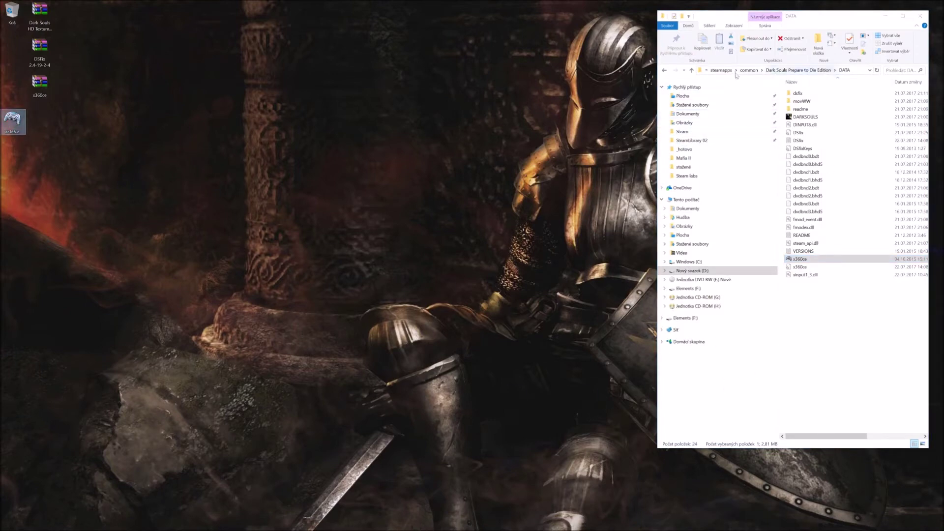
{"action": "left_click", "coordinate": [721, 70]}
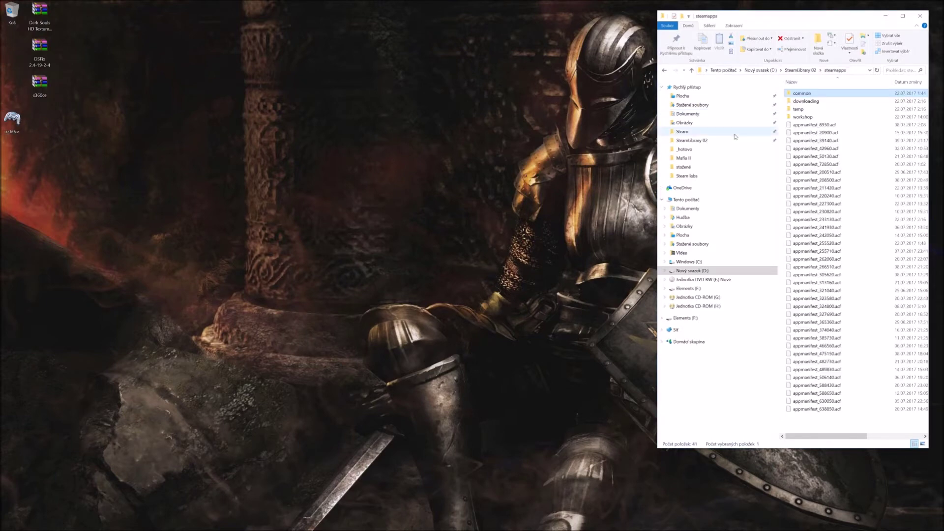
{"action": "double_click", "coordinate": [810, 94]}
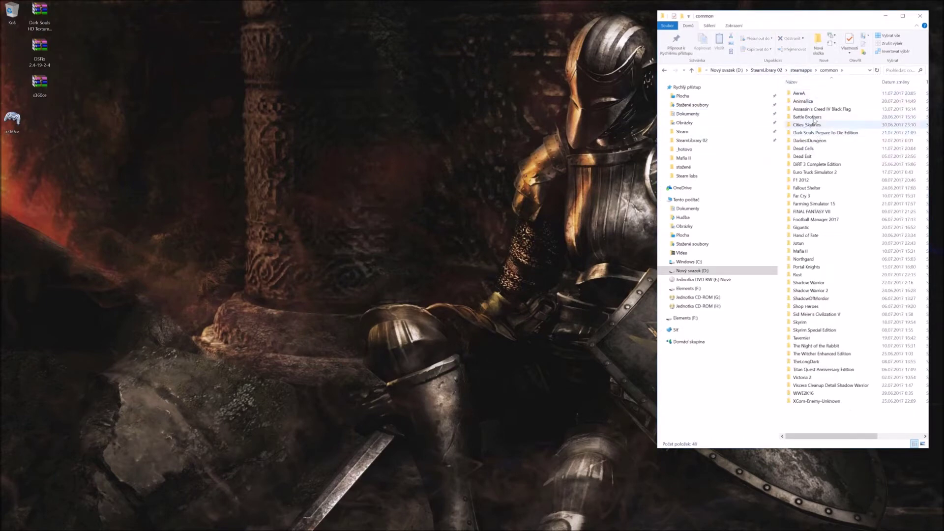
{"action": "double_click", "coordinate": [802, 135]}
{"action": "double_click", "coordinate": [799, 93]}
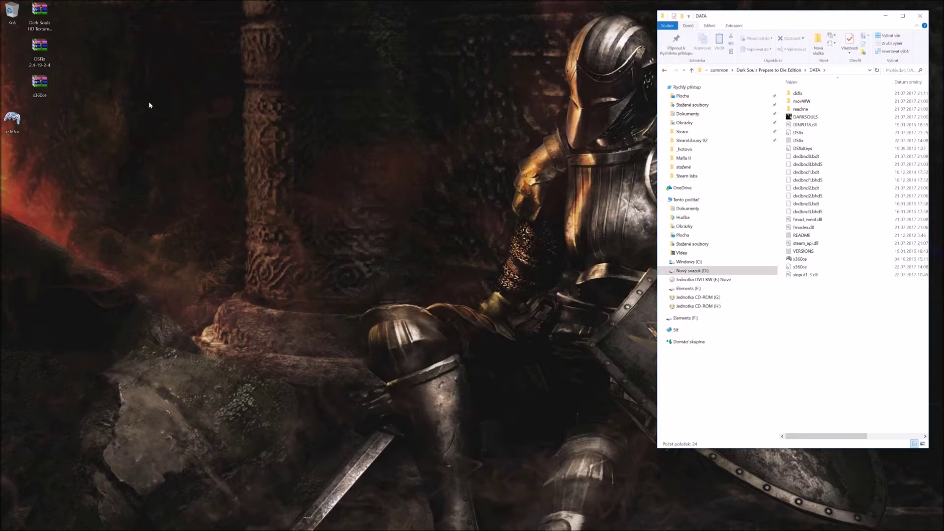
{"action": "left_click", "coordinate": [14, 120]}
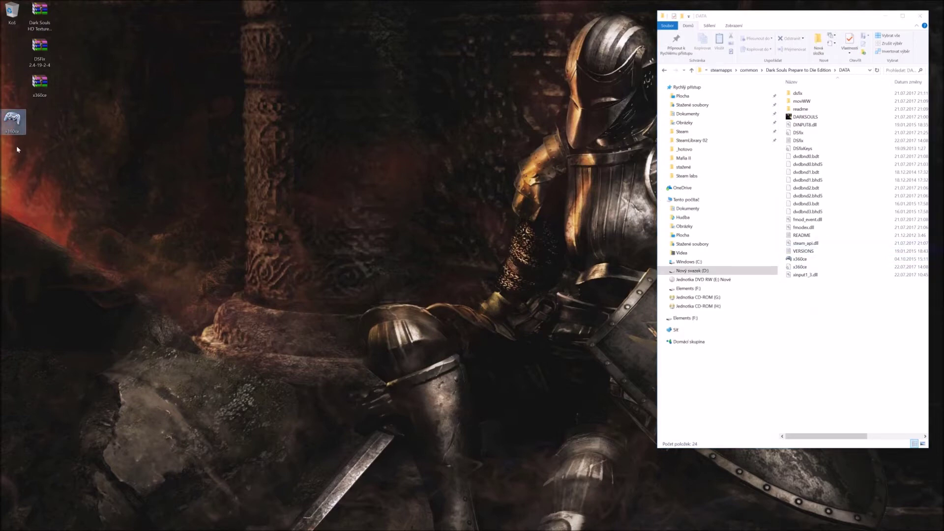
{"action": "left_click_drag", "start_coordinate": [12, 123], "coordinate": [142, 109]}
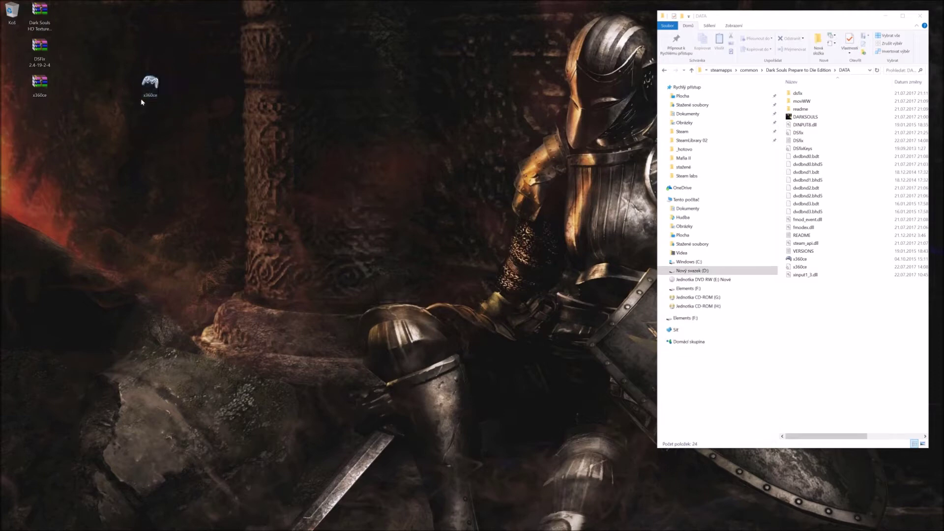
Run x360ce, let it create xinput1_3.dll, cancel the new-device wizard, then close it
{"action": "double_click", "coordinate": [150, 82]}
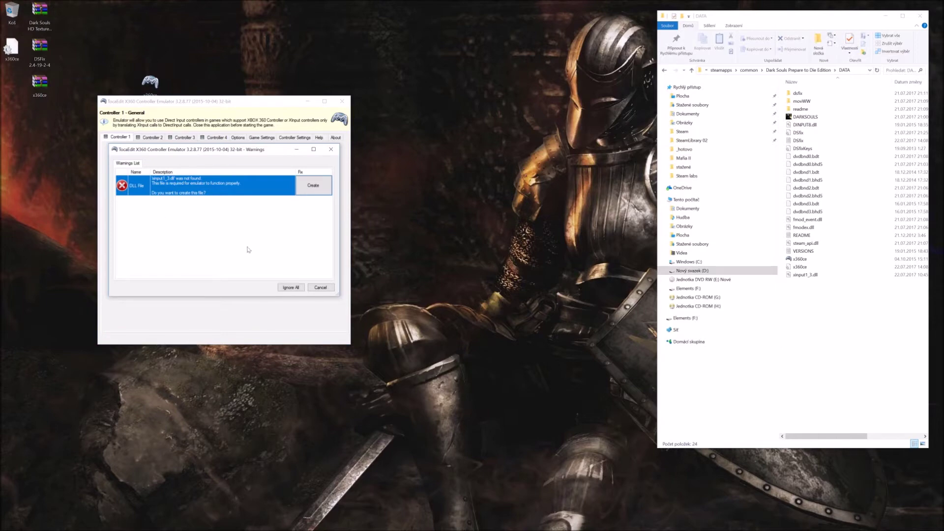
{"action": "left_click", "coordinate": [304, 193]}
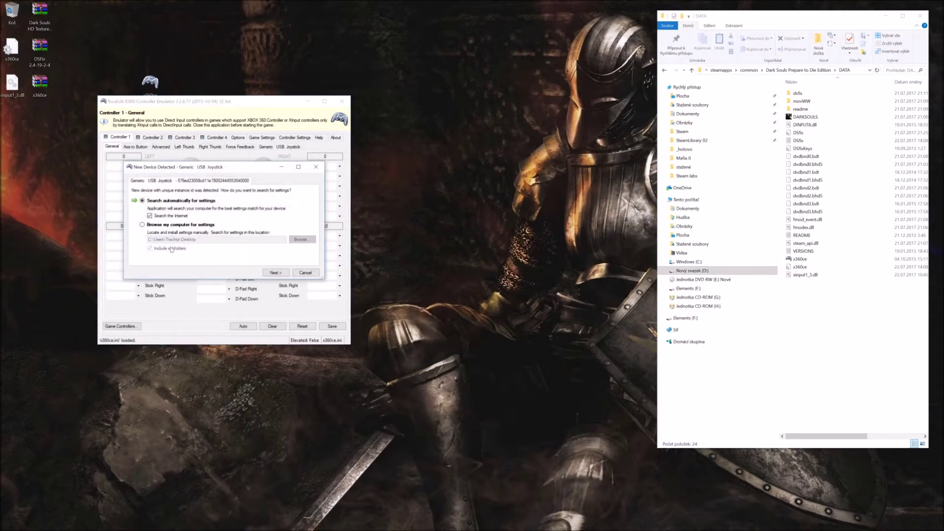
{"action": "left_click", "coordinate": [182, 225]}
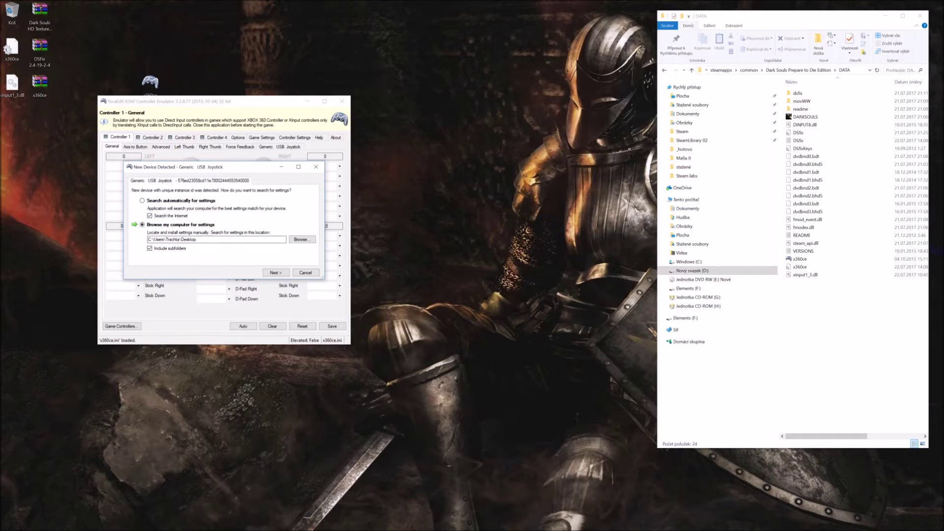
{"action": "left_click_drag", "start_coordinate": [206, 239], "coordinate": [149, 240]}
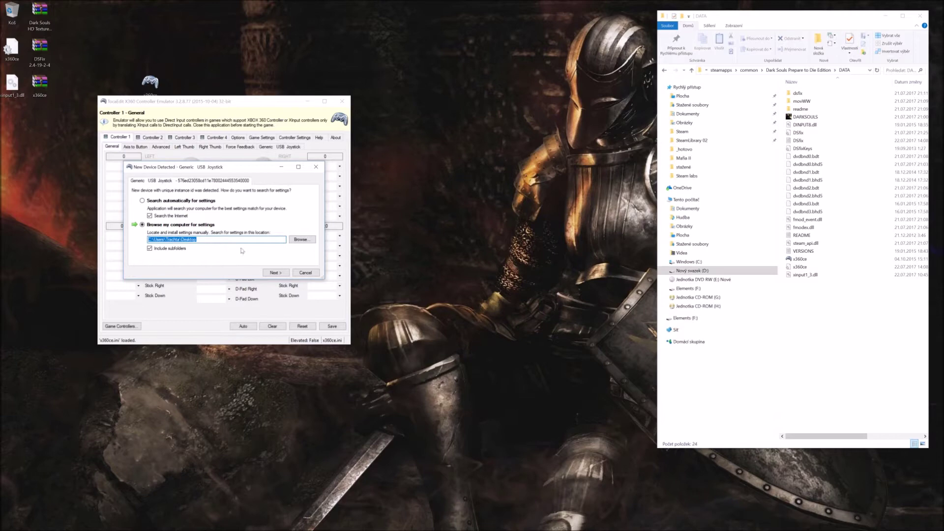
{"action": "left_click", "coordinate": [308, 274]}
{"action": "left_click", "coordinate": [512, 296]}
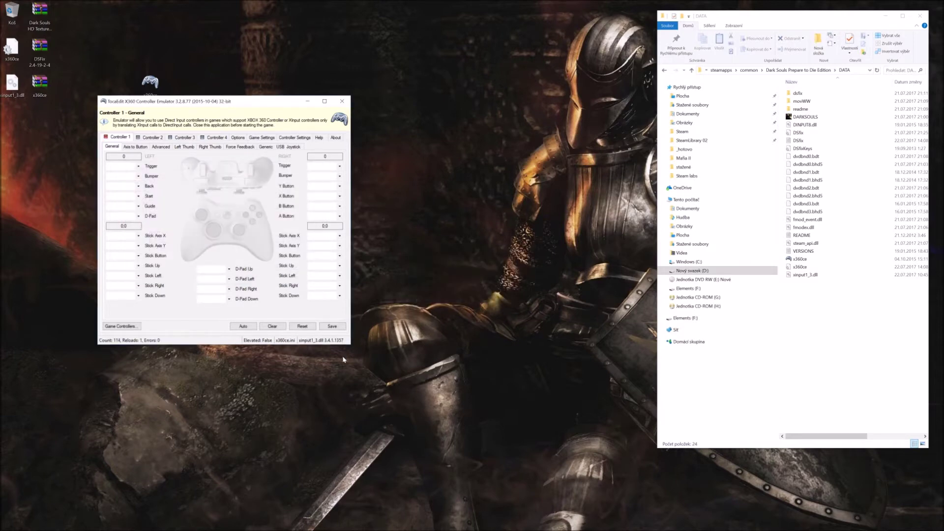
{"action": "left_click", "coordinate": [342, 101]}
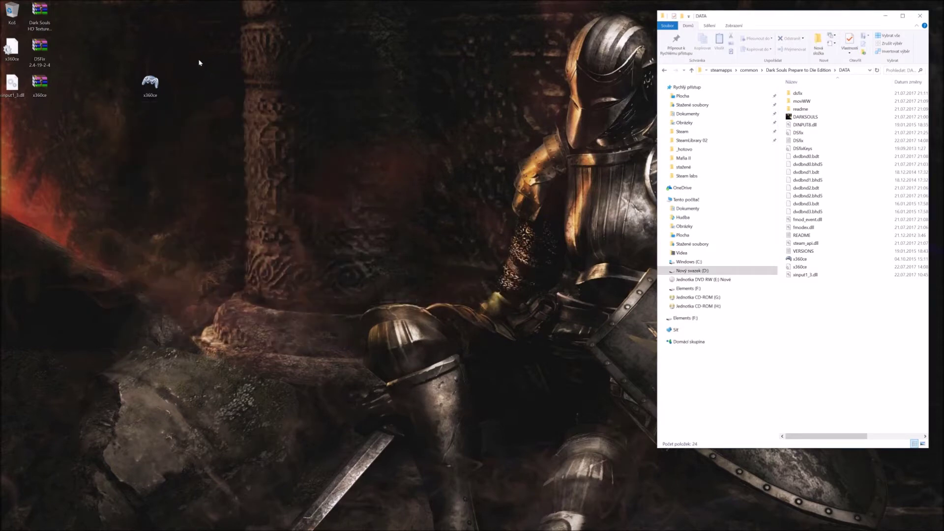
Delete x360ce, xinput1_3.dll and the x360ce shortcut from the desktop
{"action": "right_click", "coordinate": [157, 102]}
{"action": "left_click", "coordinate": [185, 252]}
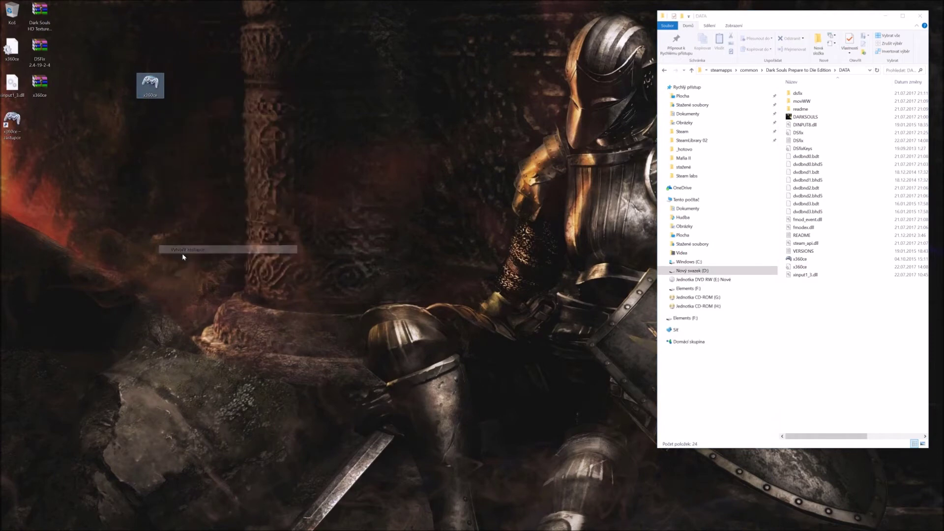
{"action": "right_click", "coordinate": [170, 53]}
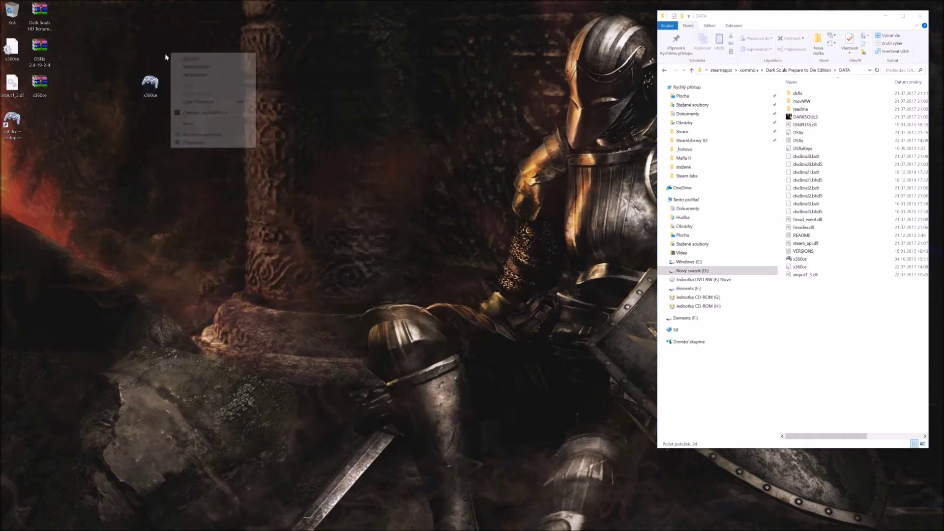
{"action": "right_click", "coordinate": [150, 81]}
{"action": "left_click", "coordinate": [171, 255]}
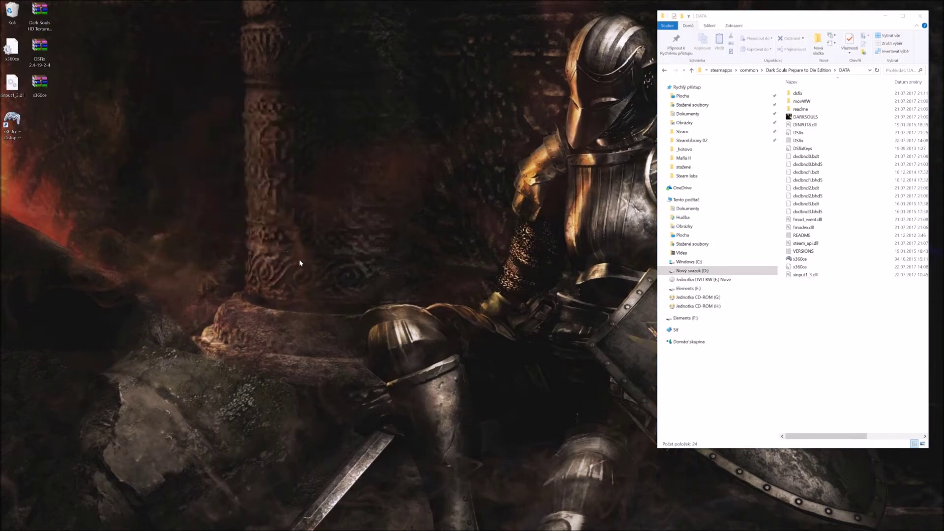
{"action": "left_click_drag", "start_coordinate": [26, 34], "coordinate": [10, 124]}
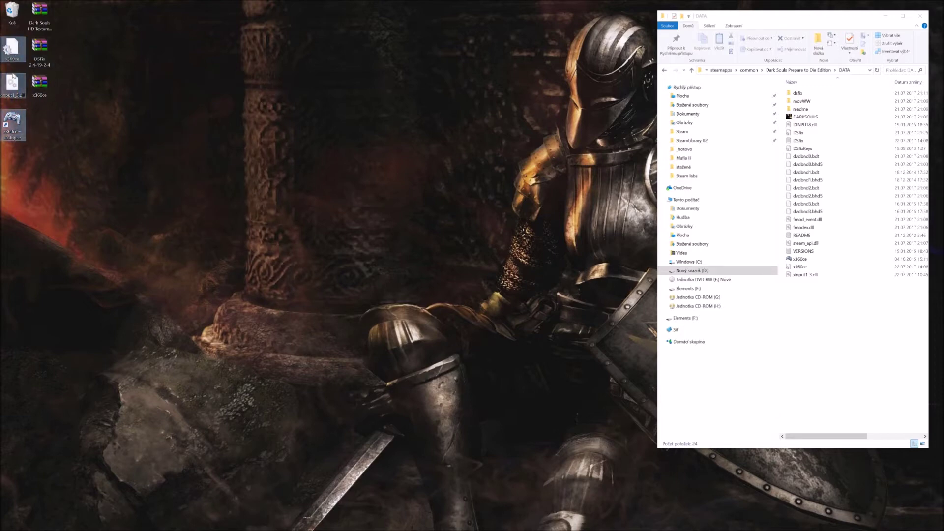
{"action": "right_click", "coordinate": [12, 114]}
{"action": "left_click", "coordinate": [33, 257]}
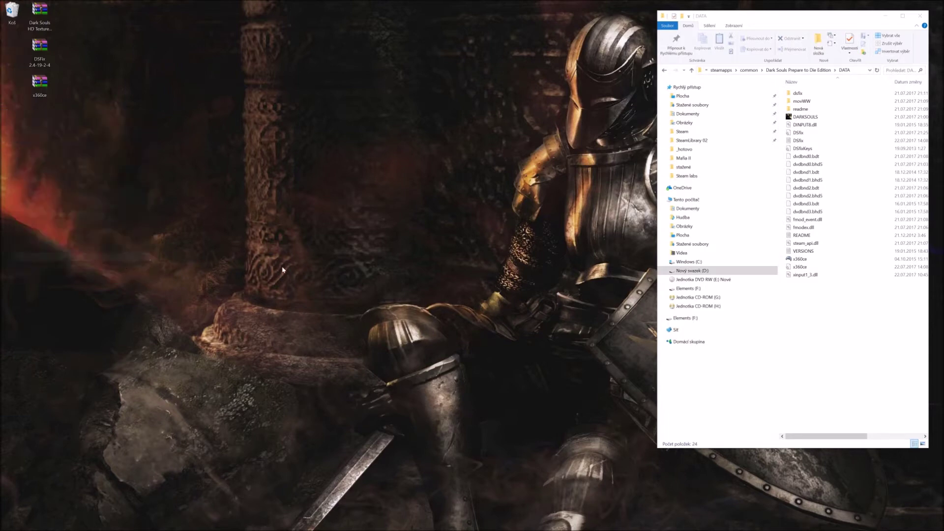
Launch x360ce from the Dark Souls DATA folder
{"action": "left_click", "coordinate": [799, 258]}
{"action": "key", "text": "F2"}
{"action": "left_click", "coordinate": [834, 285]}
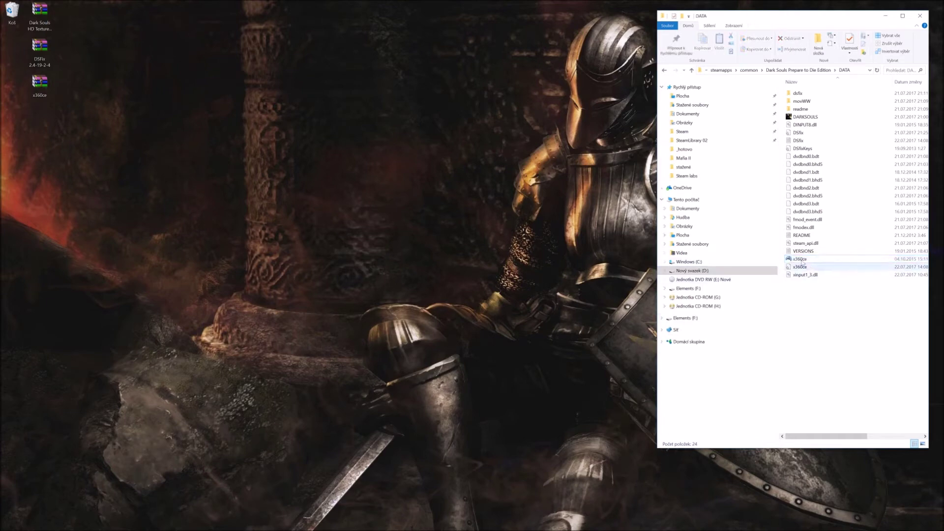
{"action": "double_click", "coordinate": [804, 258]}
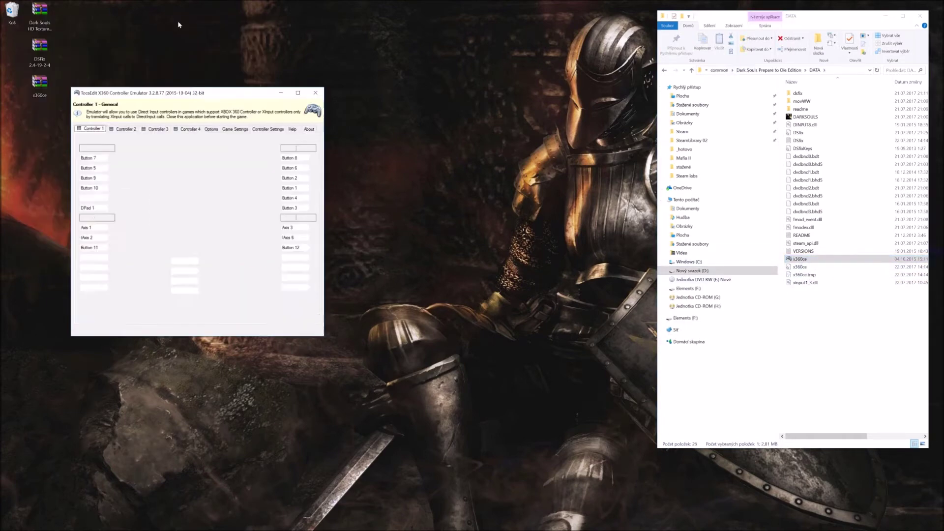
Auto-configure controller 1 in x360ce for the generic USB joystick
{"action": "left_click_drag", "start_coordinate": [205, 88], "coordinate": [336, 143]}
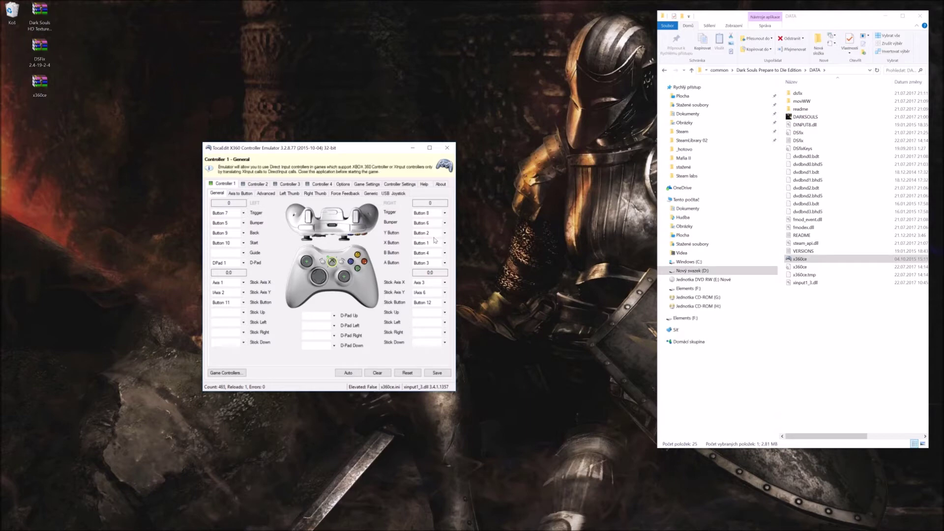
{"action": "left_click", "coordinate": [348, 373]}
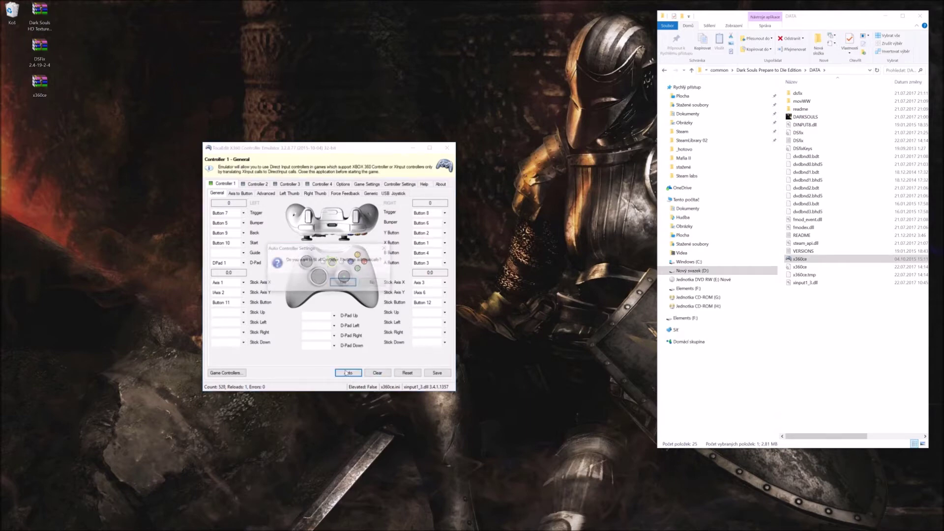
{"action": "left_click", "coordinate": [343, 283]}
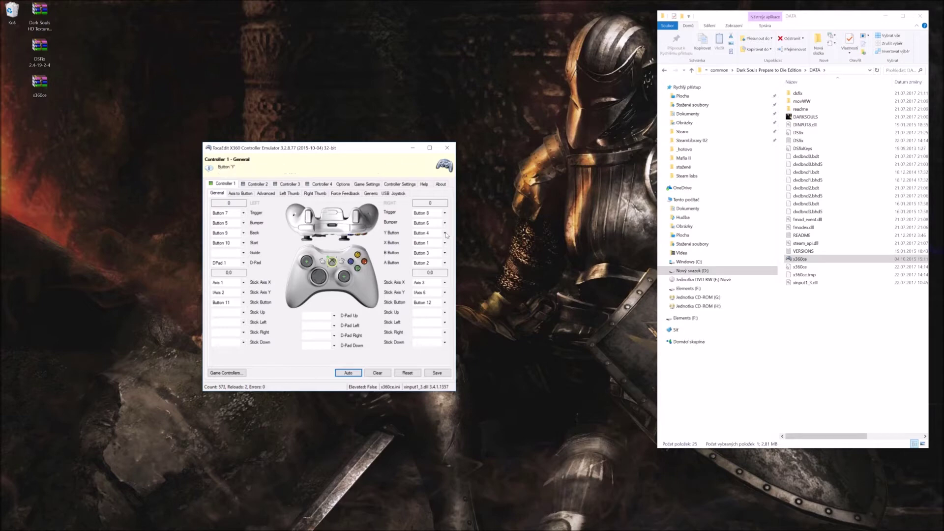
Map controller 1's Y button to Button 2
{"action": "left_click", "coordinate": [429, 233]}
{"action": "mouse_move", "coordinate": [438, 261]}
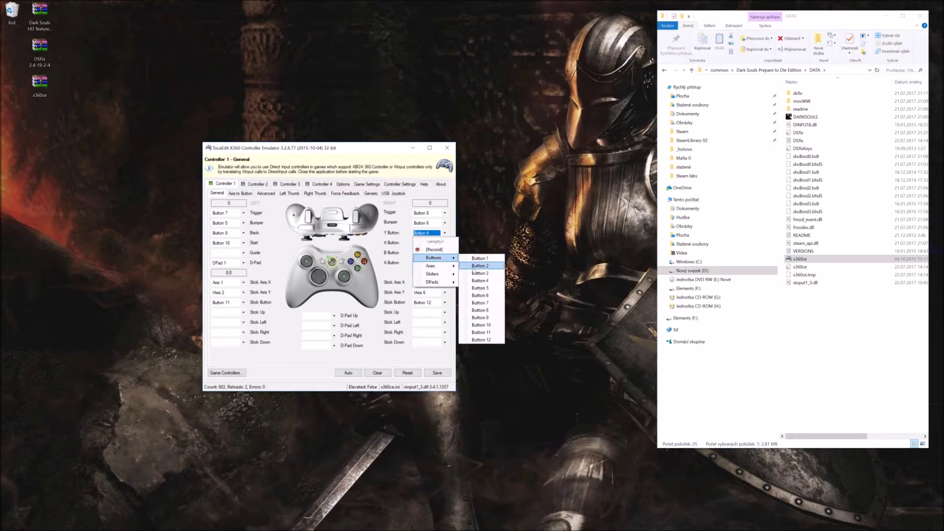
{"action": "left_click", "coordinate": [475, 265]}
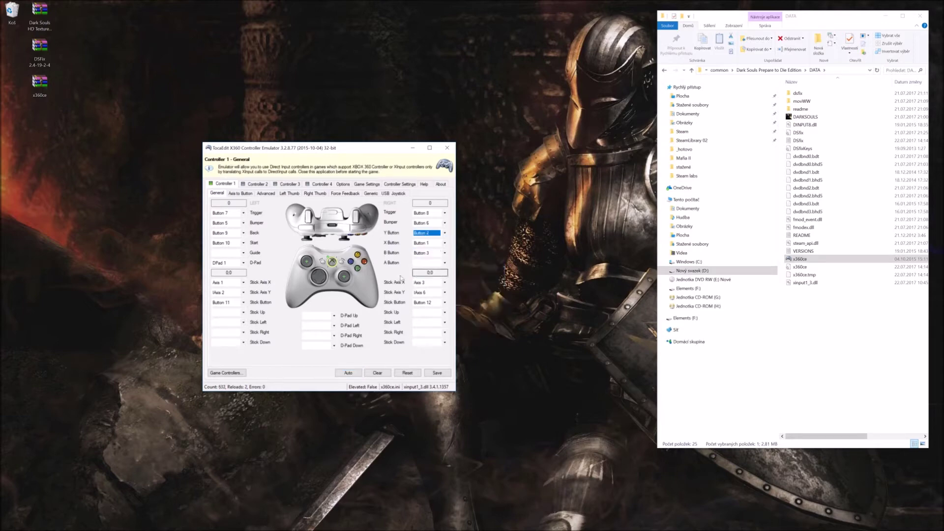
{"action": "left_click", "coordinate": [444, 262]}
{"action": "mouse_move", "coordinate": [442, 287]}
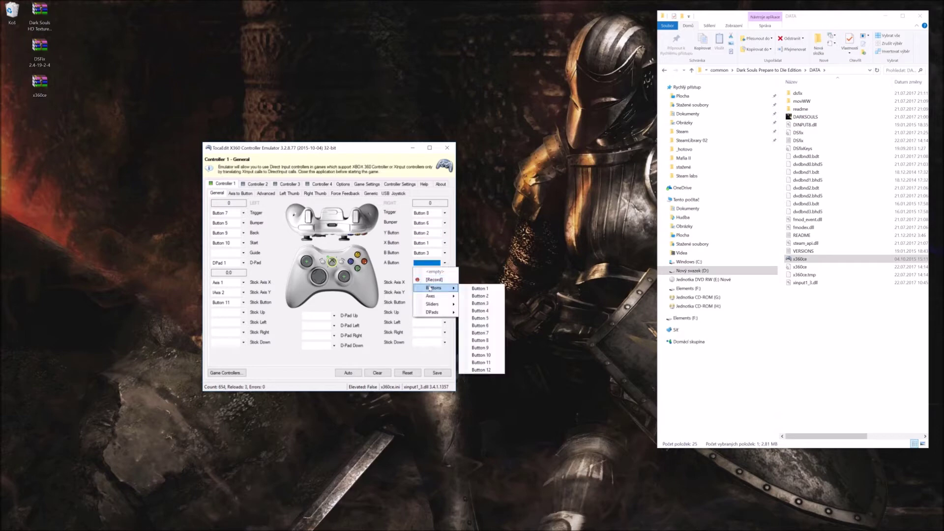
{"action": "left_click", "coordinate": [481, 296]}
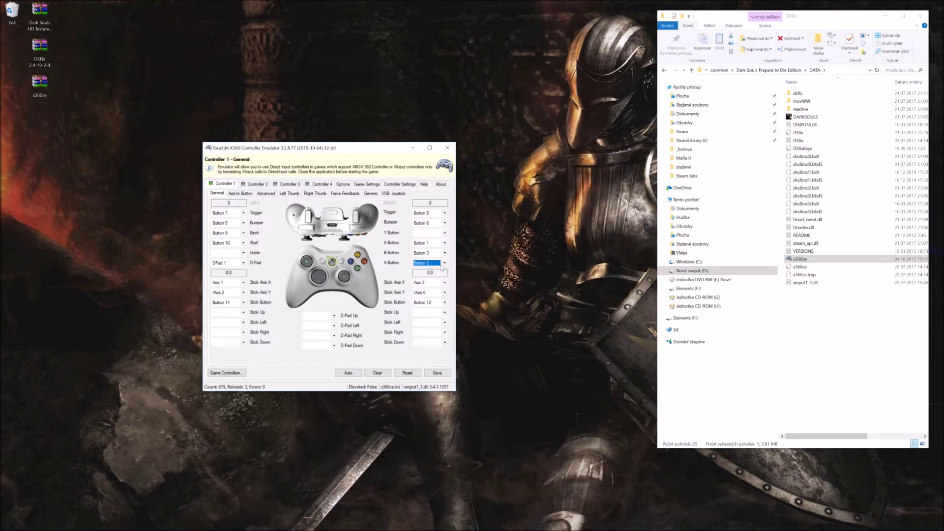
{"action": "left_click", "coordinate": [443, 235]}
{"action": "mouse_move", "coordinate": [445, 257]}
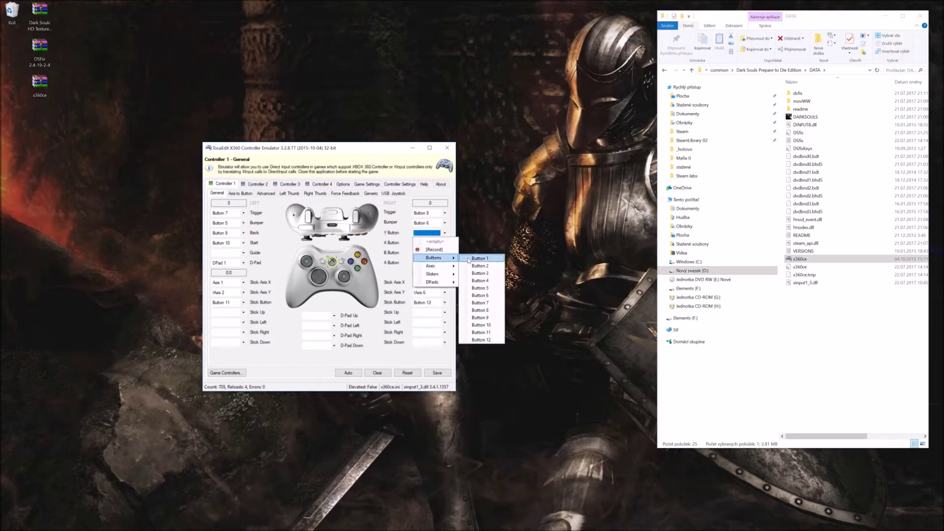
{"action": "left_click", "coordinate": [478, 266]}
Map the A button to Button 3 and the B button to Button 4
{"action": "left_click", "coordinate": [445, 263]}
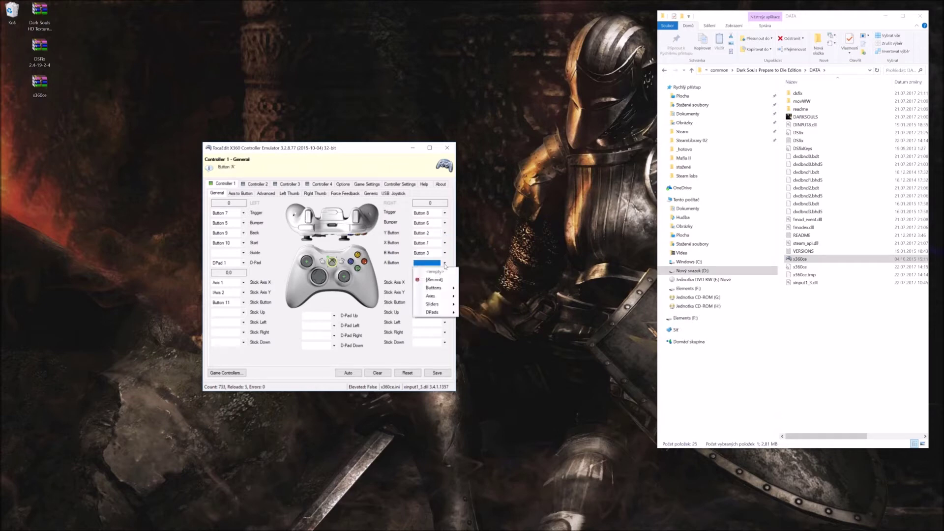
{"action": "mouse_move", "coordinate": [443, 289]}
{"action": "left_click", "coordinate": [478, 303]}
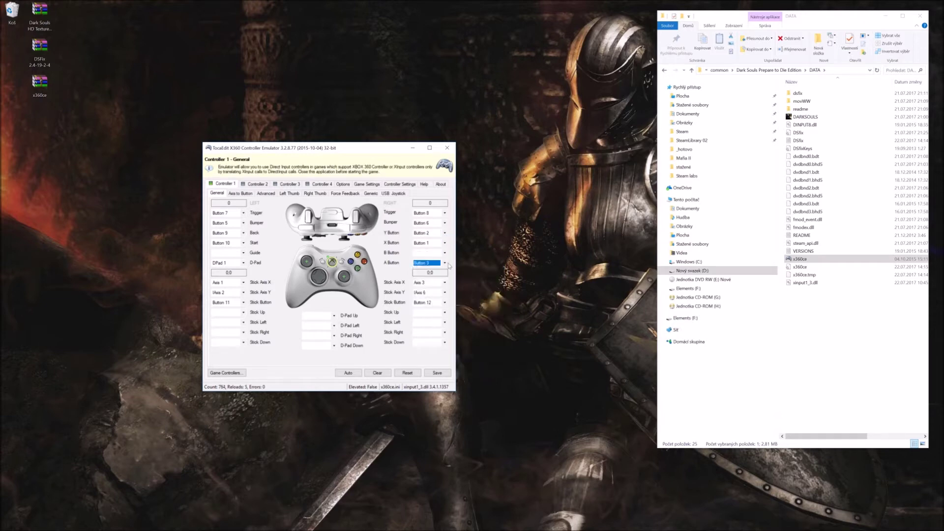
{"action": "left_click", "coordinate": [444, 252]}
{"action": "mouse_move", "coordinate": [433, 278]}
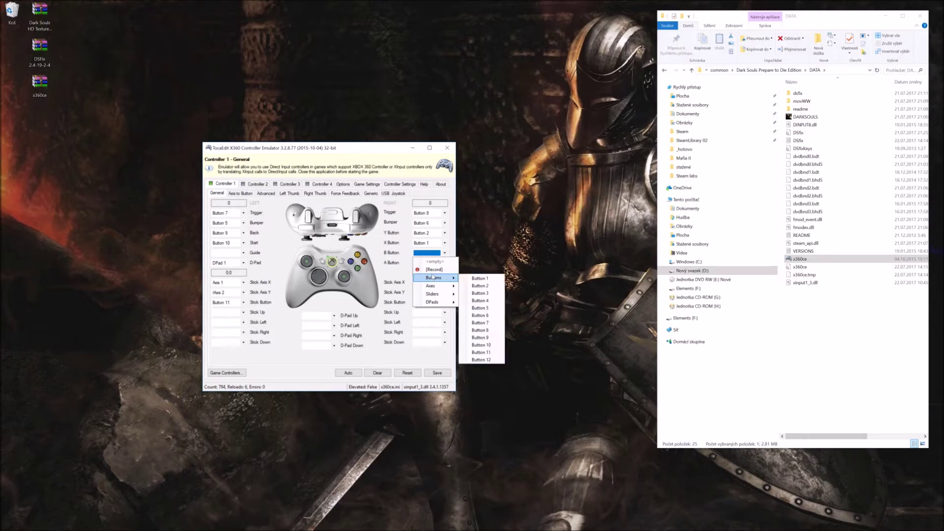
{"action": "left_click", "coordinate": [481, 300]}
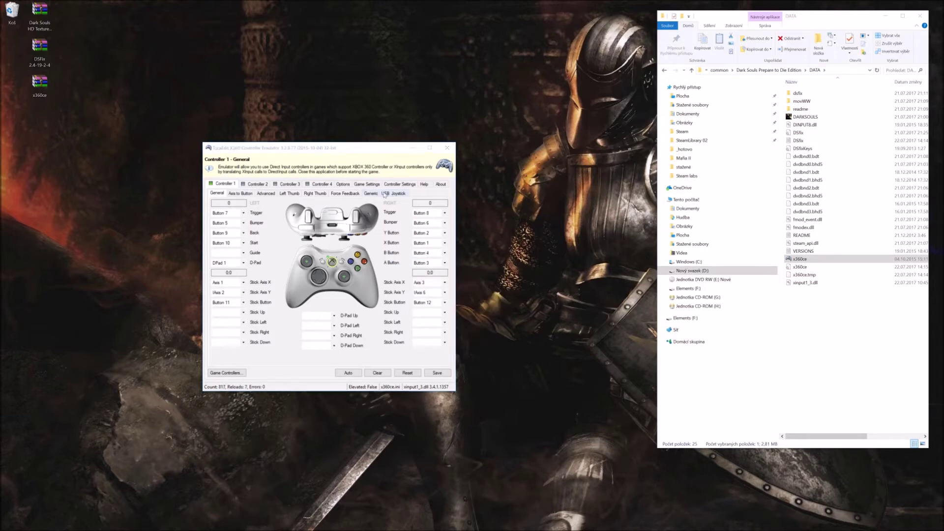
{"action": "left_click", "coordinate": [399, 184]}
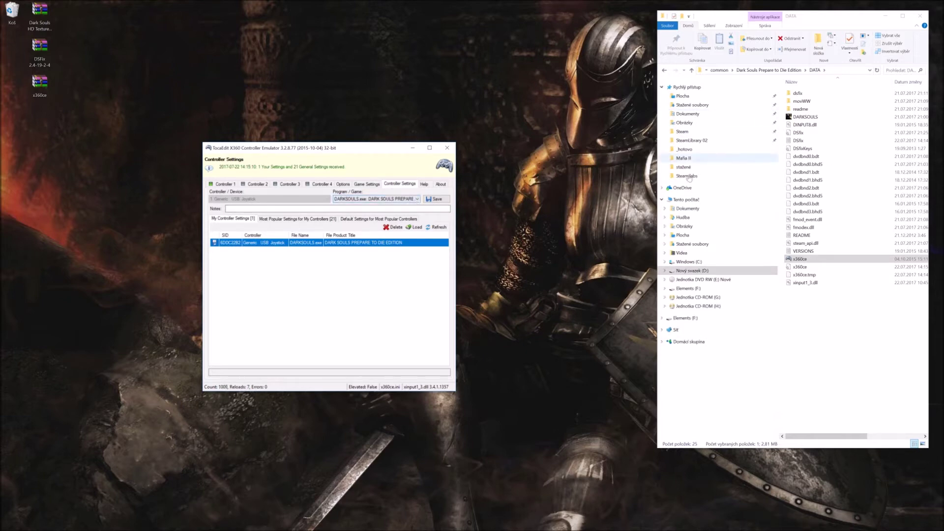
Refresh the Controller Settings list to confirm the DARKSOULS.exe entry, then minimize x360ce
{"action": "left_click", "coordinate": [425, 227]}
{"action": "left_click", "coordinate": [374, 290]}
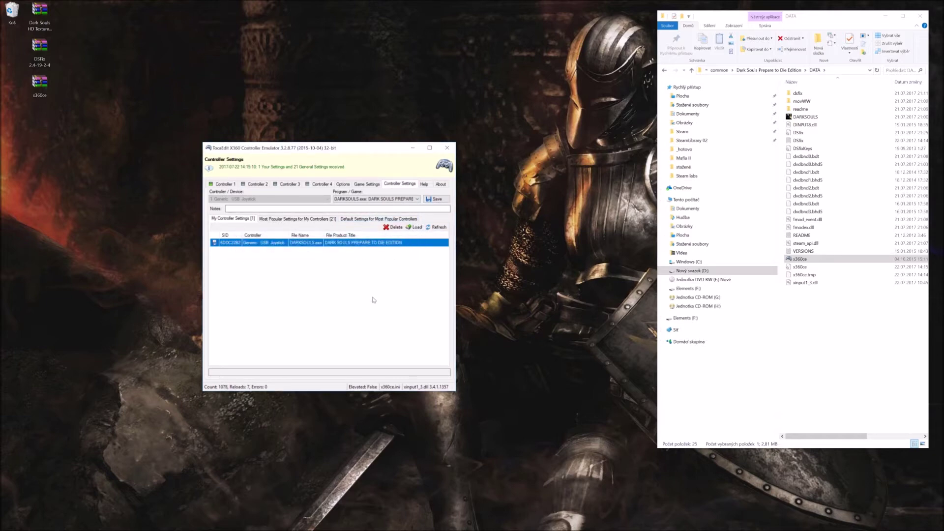
{"action": "left_click", "coordinate": [413, 148]}
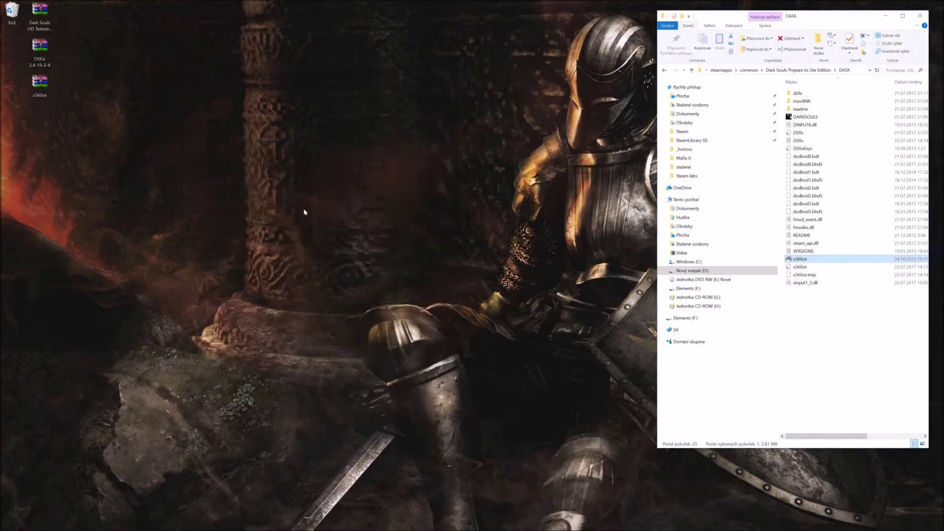
Start Dark Souls: Prepare to Die Edition from its Steam library page
{"action": "left_click", "coordinate": [100, 523]}
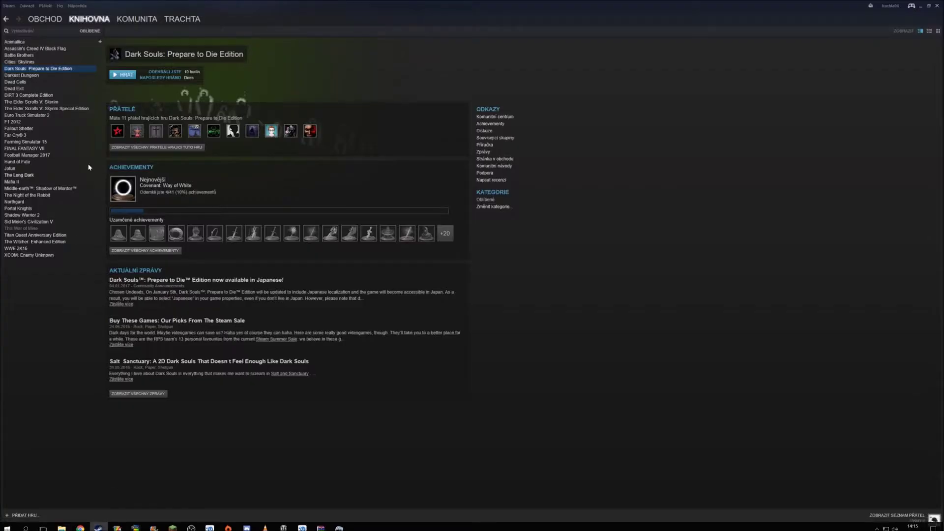
{"action": "left_click", "coordinate": [116, 78]}
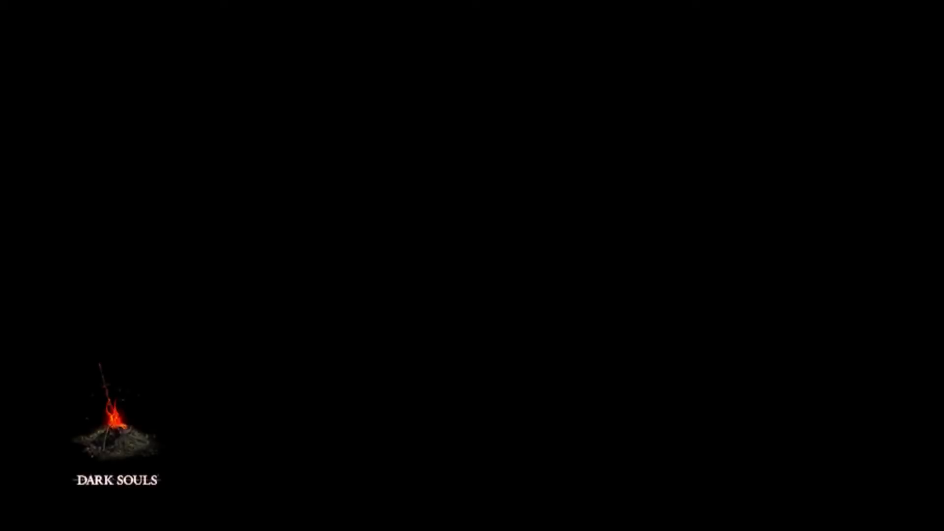
Dismiss the autosave notice, pass the title screen and choose NAHRÁT HRU
{"action": "key", "text": "Return"}
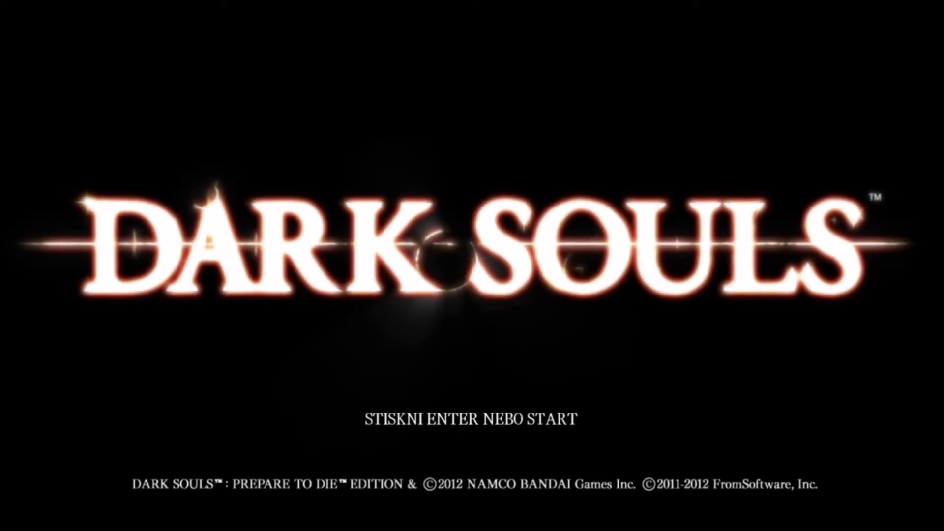
{"action": "key", "text": "Return"}
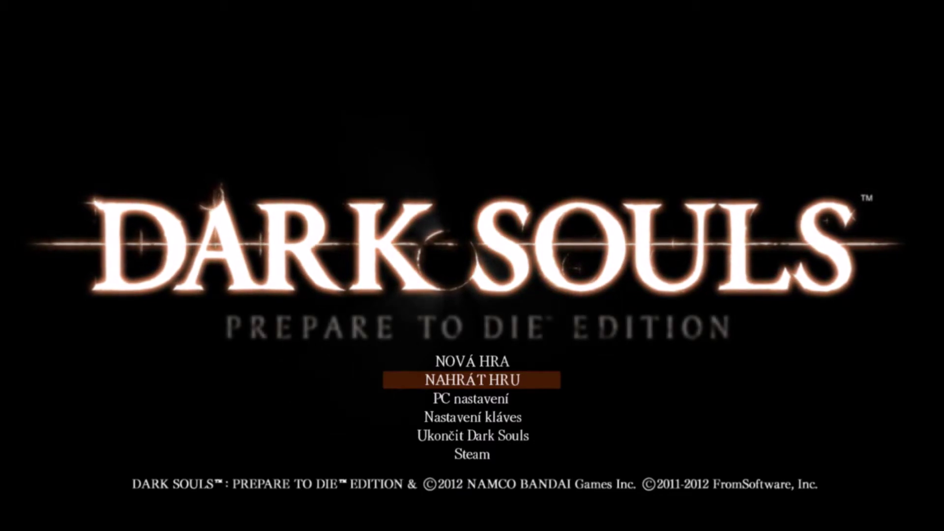
{"action": "key", "text": "Return"}
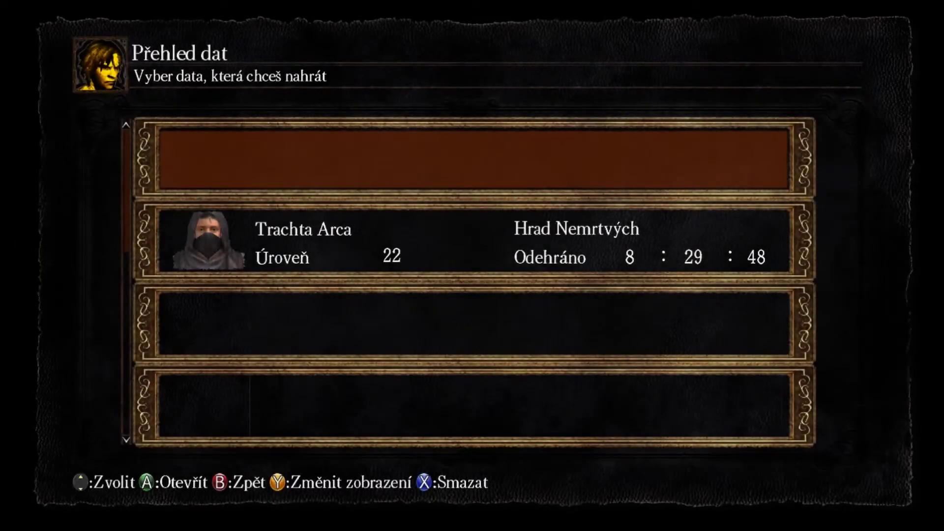
Load the existing save and get up from the bonfire
{"action": "key", "text": "Down"}
{"action": "key", "text": "Return"}
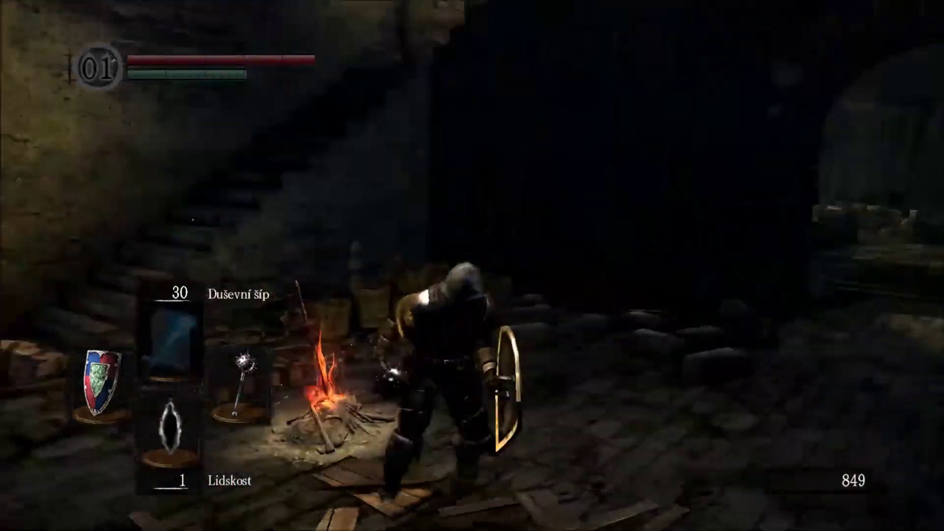
{"action": "key", "text": "a"}
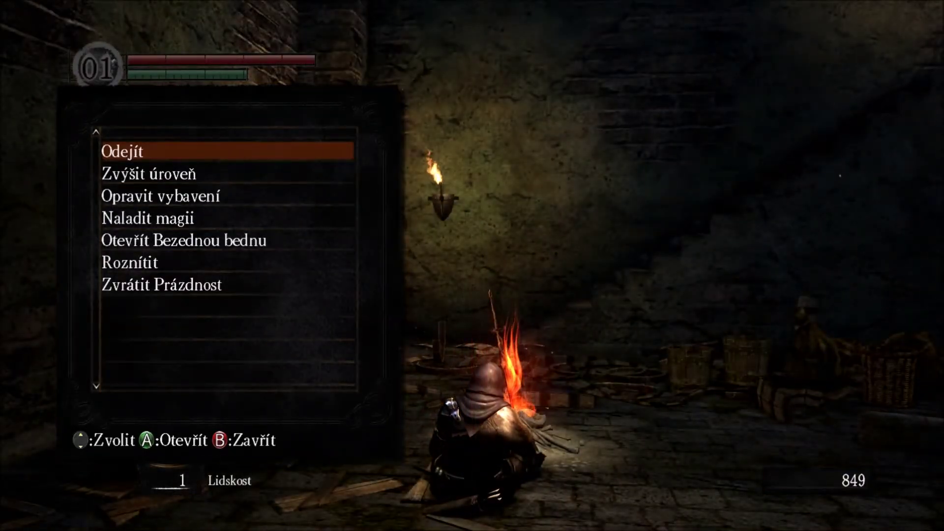
{"action": "key", "text": "e"}
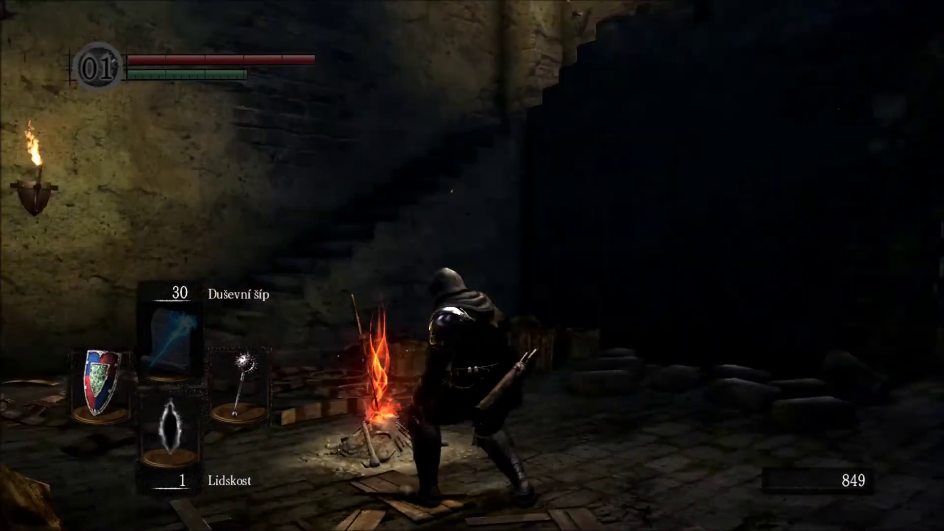
Run the knight around the archway area, swing the mace, then open the item menu
{"action": "key", "text": "w"}
{"action": "key", "text": "w"}
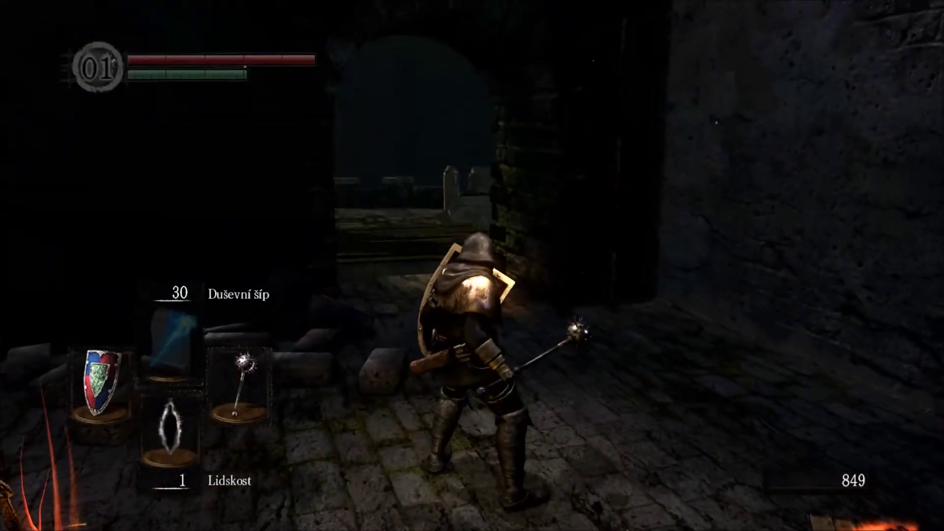
{"action": "left_click", "coordinate": [472, 265]}
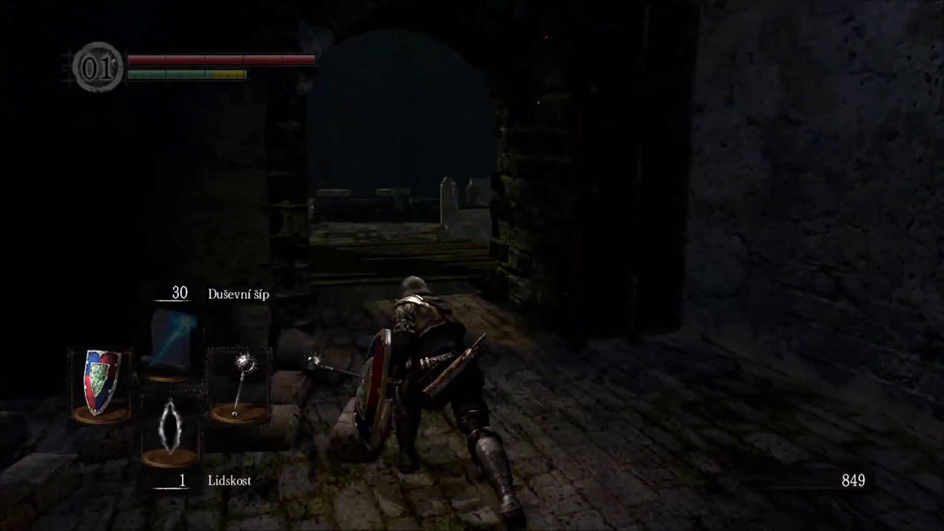
{"action": "key", "text": "d"}
{"action": "key", "text": "s"}
{"action": "key", "text": "w"}
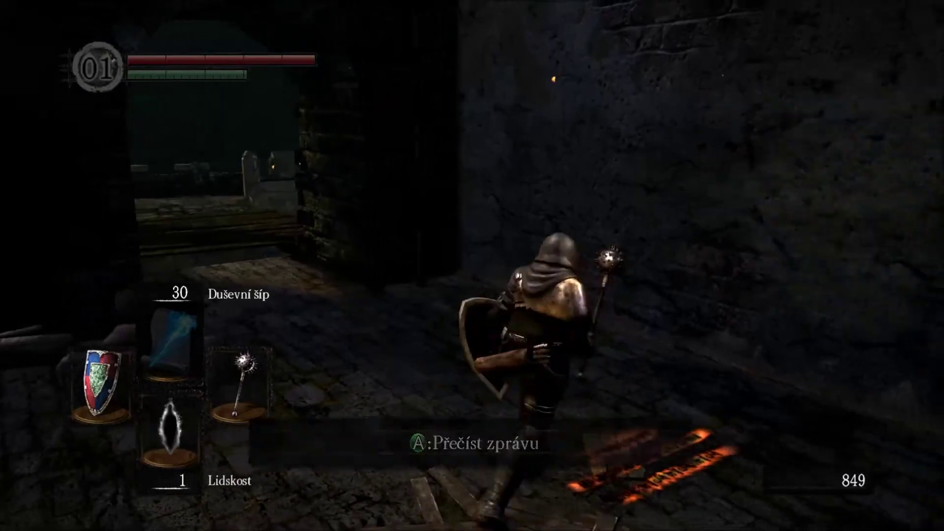
{"action": "key", "text": "s"}
{"action": "key", "text": "w"}
{"action": "key", "text": "d"}
{"action": "key", "text": "s"}
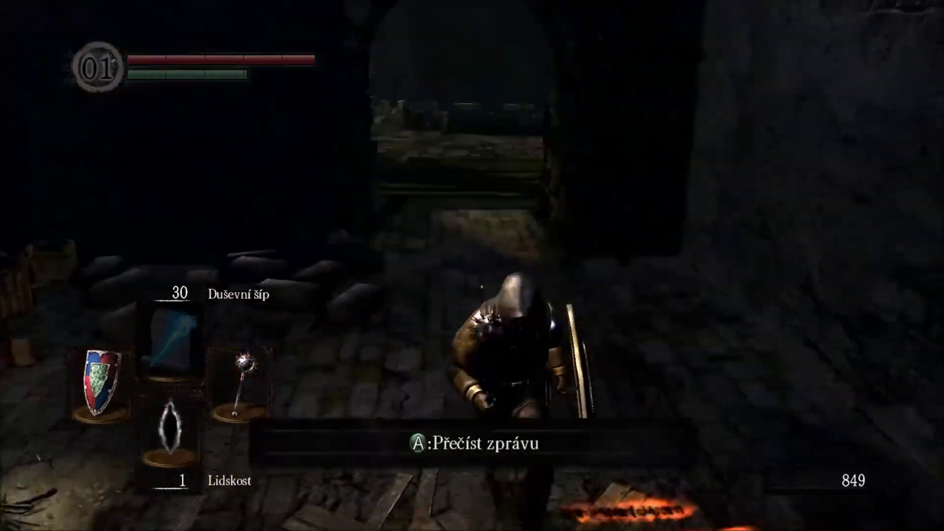
{"action": "key", "text": "a"}
{"action": "key", "text": "a"}
{"action": "key", "text": "d"}
{"action": "key", "text": "w"}
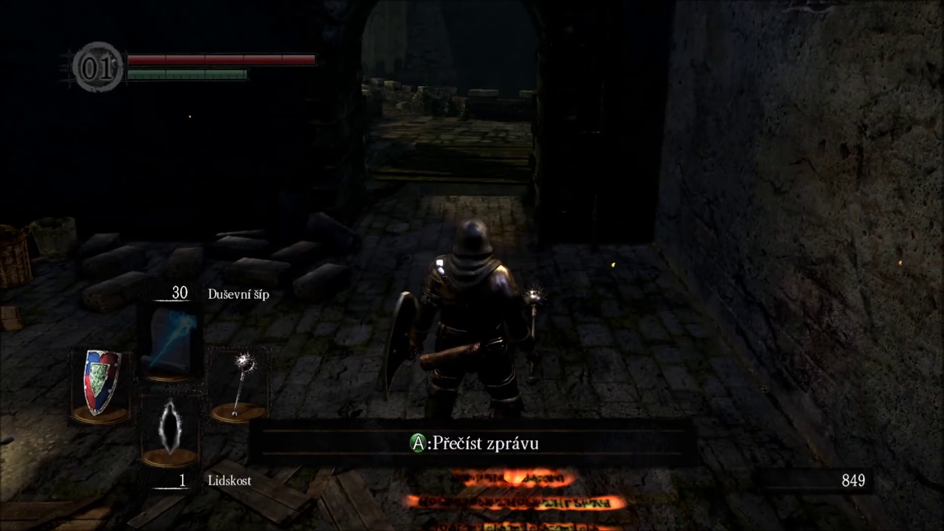
{"action": "key", "text": "Escape"}
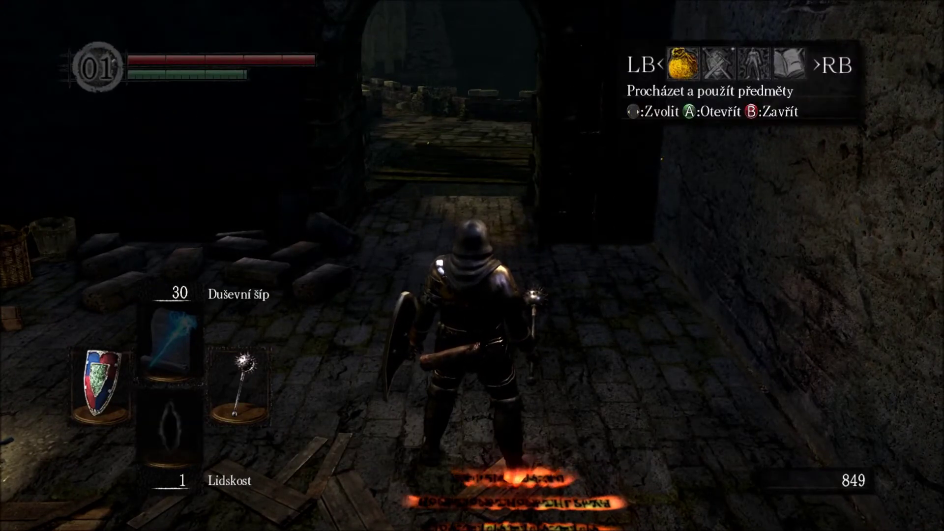
Close the item menu and browse the gesture assignment list without choosing a gesture
{"action": "key", "text": "Escape"}
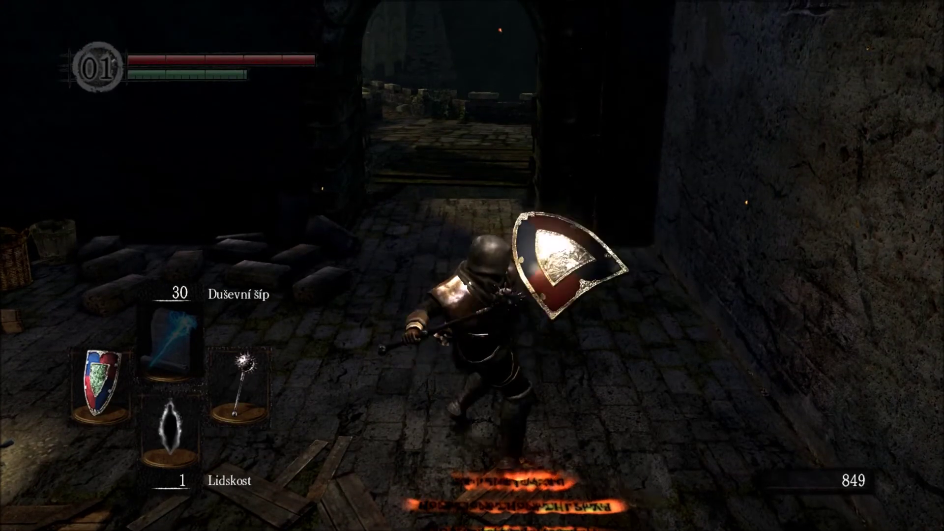
{"action": "key", "text": "g"}
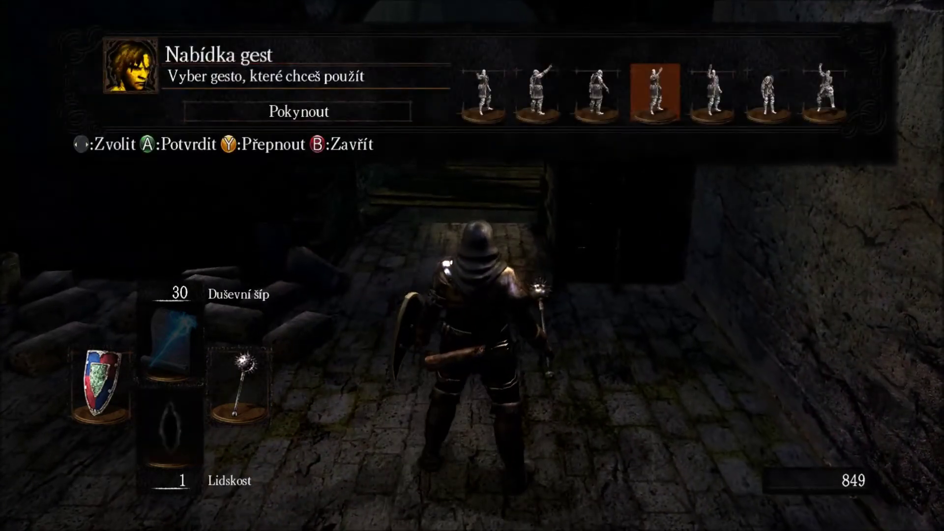
{"action": "key", "text": "s"}
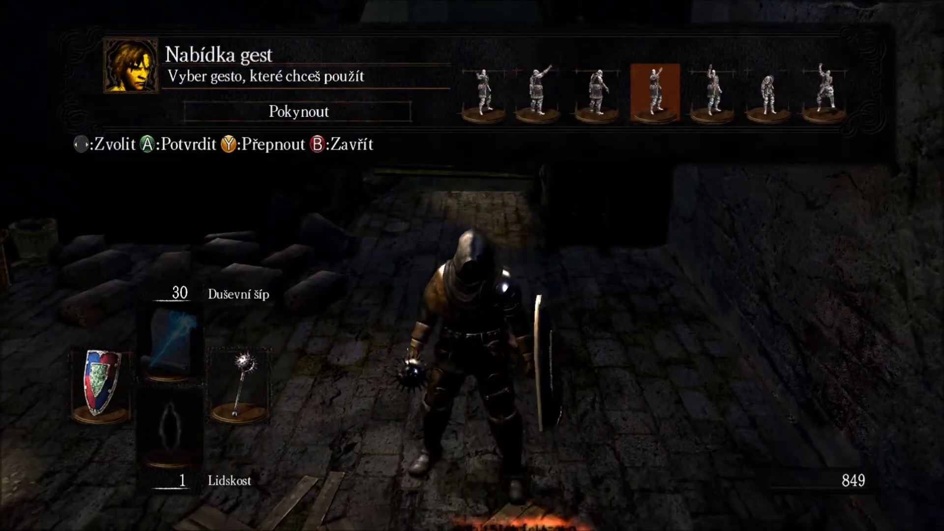
{"action": "key", "text": "y"}
{"action": "key", "text": "Escape"}
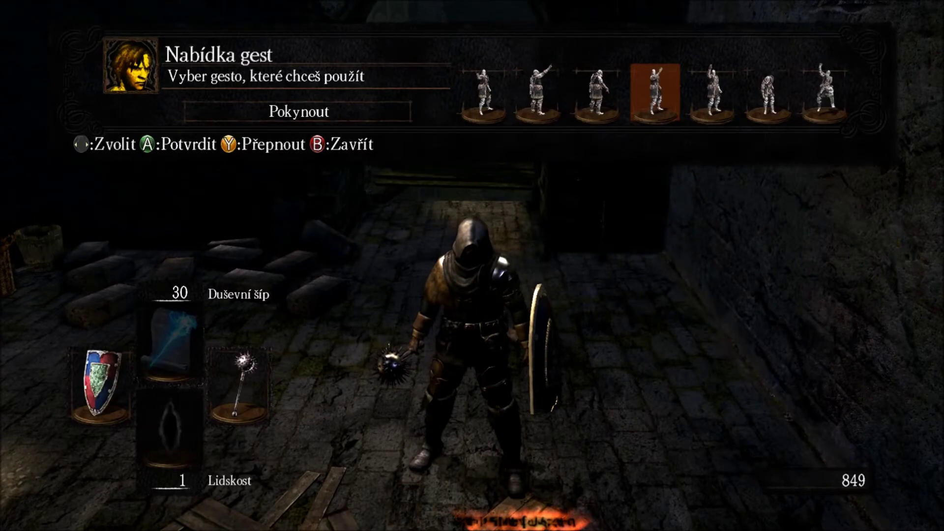
{"action": "key", "text": "Escape"}
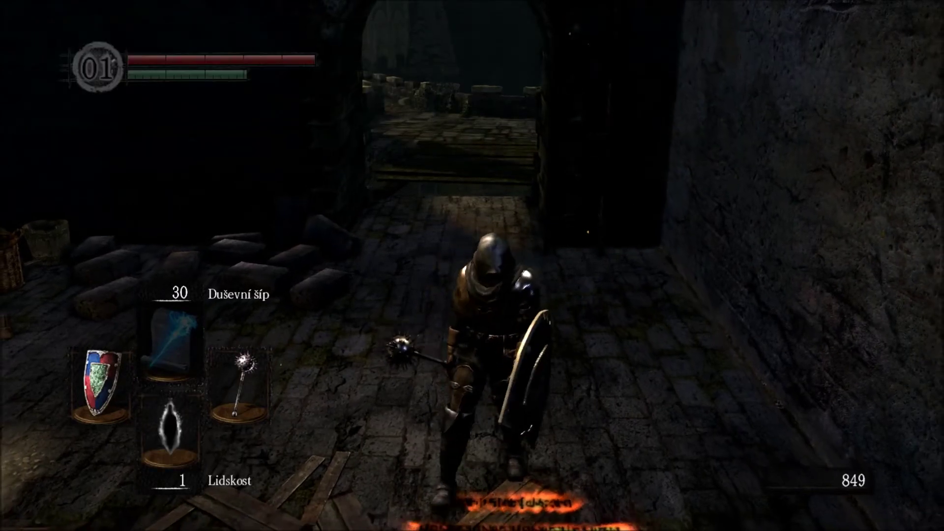
Run the knight around the floor message and bonfire, ending at the dark wall
{"action": "key", "text": "s"}
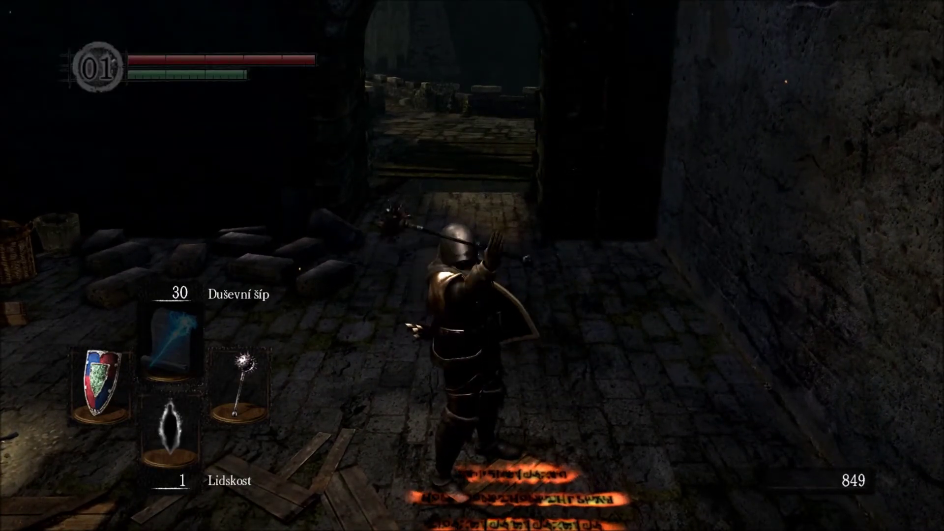
{"action": "key", "text": "s"}
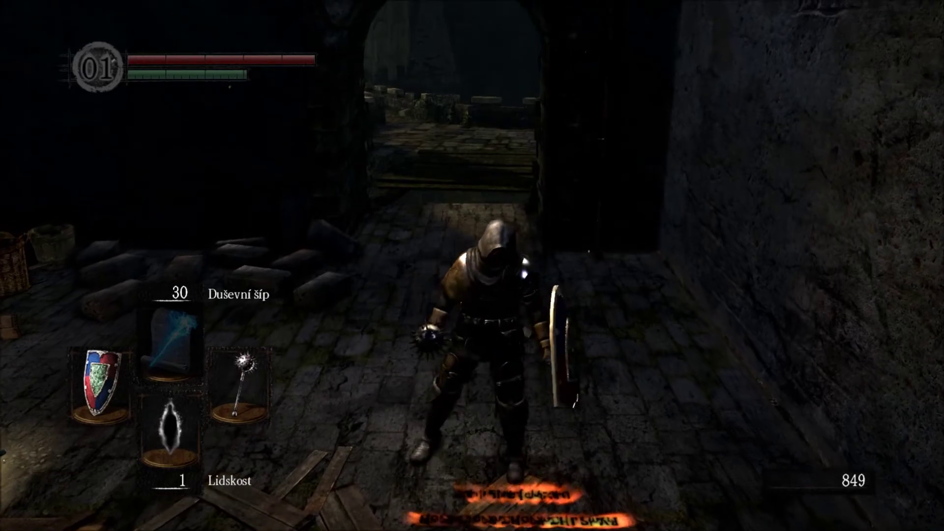
{"action": "key", "text": "w"}
{"action": "key", "text": "s"}
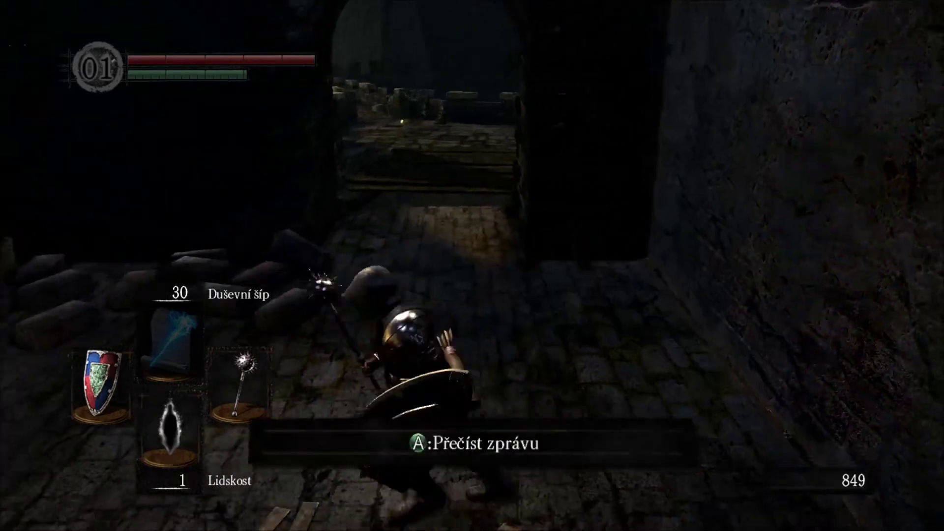
{"action": "key", "text": "w"}
{"action": "key", "text": "s"}
{"action": "key", "text": "s"}
{"action": "key", "text": "a"}
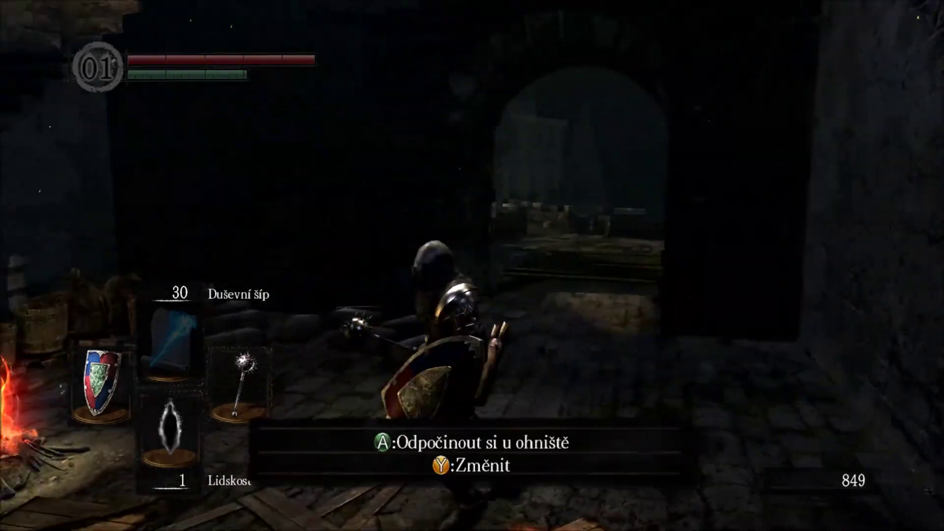
{"action": "key", "text": "w"}
{"action": "key", "text": "w"}
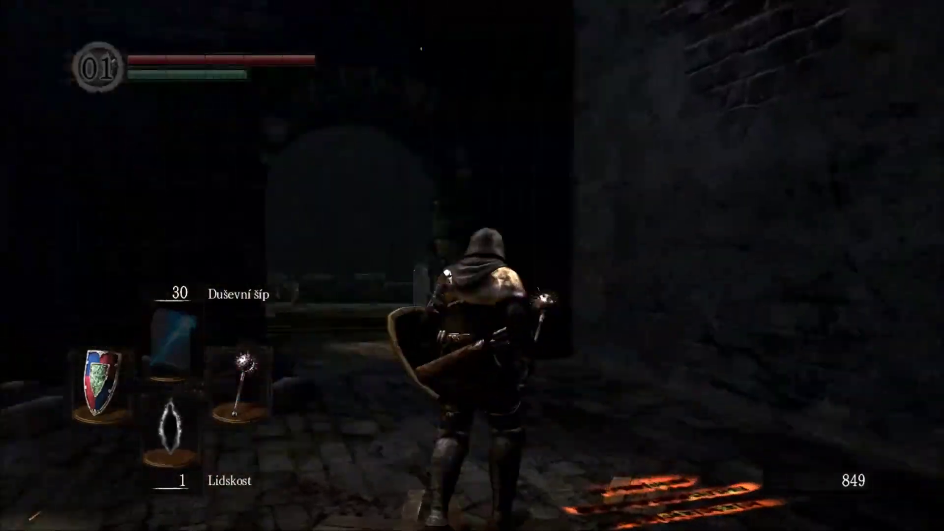
{"action": "key", "text": "d"}
{"action": "key", "text": "s"}
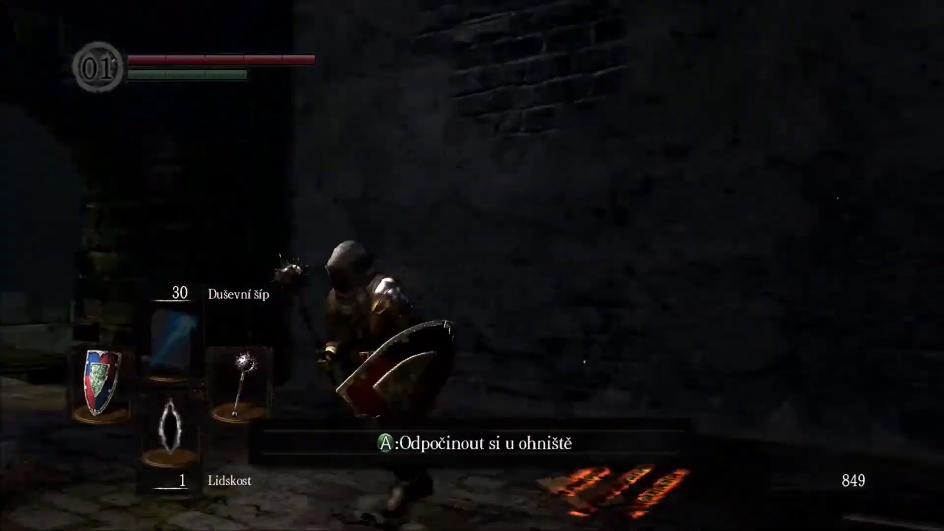
{"action": "key", "text": "w"}
{"action": "key", "text": "d"}
{"action": "key", "text": "s"}
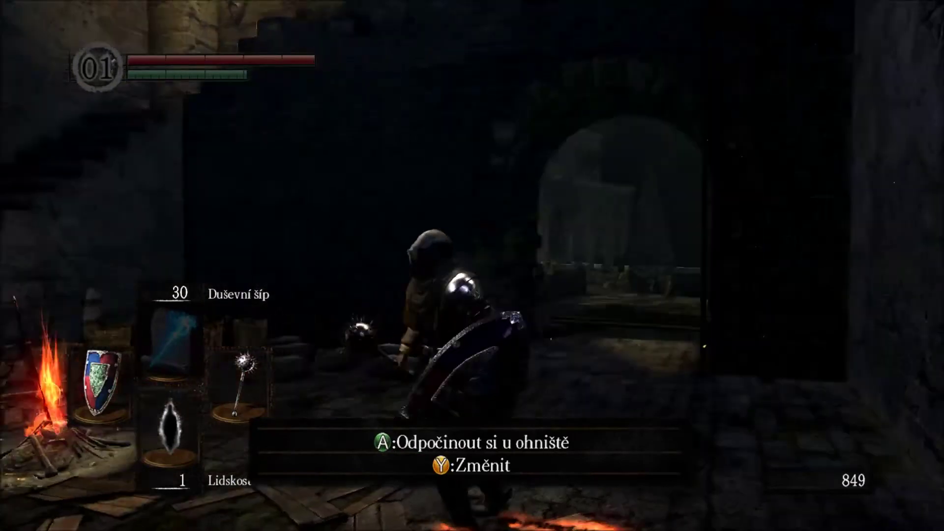
{"action": "key", "text": "w"}
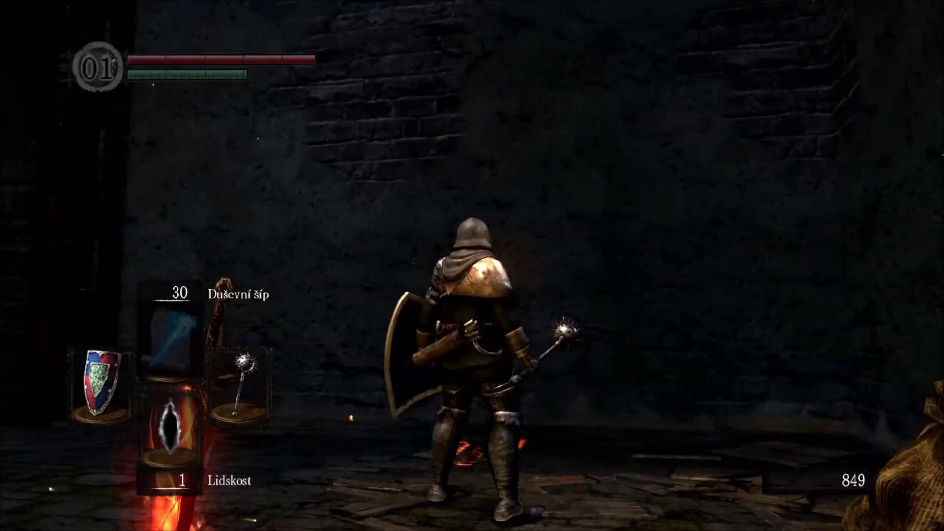
Assign the Ukázat vpřed (point forward) gesture and perform it
{"action": "key", "text": "Escape"}
{"action": "key", "text": "Right"}
{"action": "key", "text": "Right"}
{"action": "key", "text": "Right"}
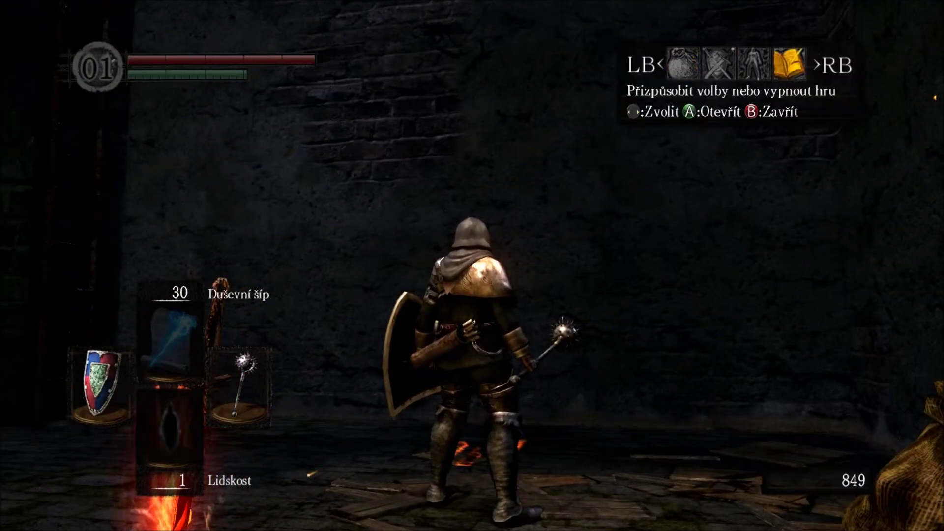
{"action": "key", "text": "Escape"}
{"action": "key", "text": "g"}
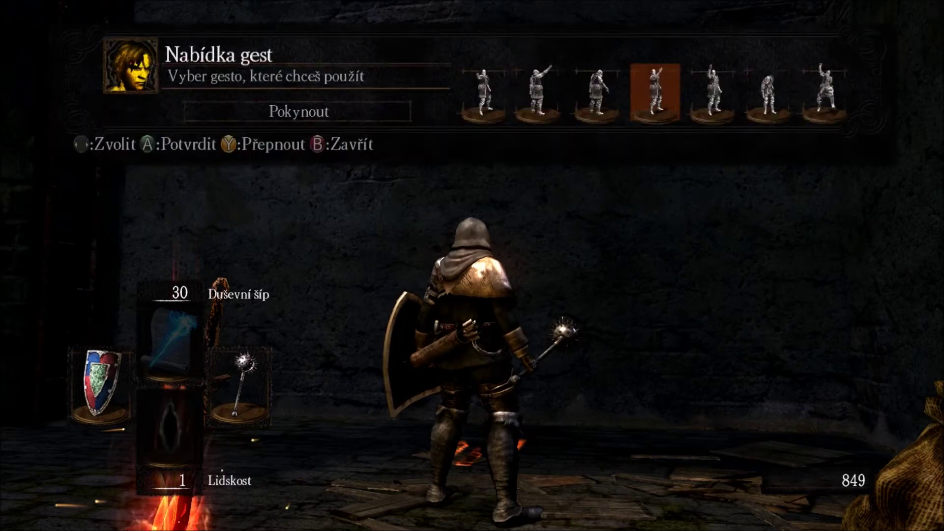
{"action": "key", "text": "y"}
{"action": "key", "text": "Return"}
{"action": "key", "text": "Return"}
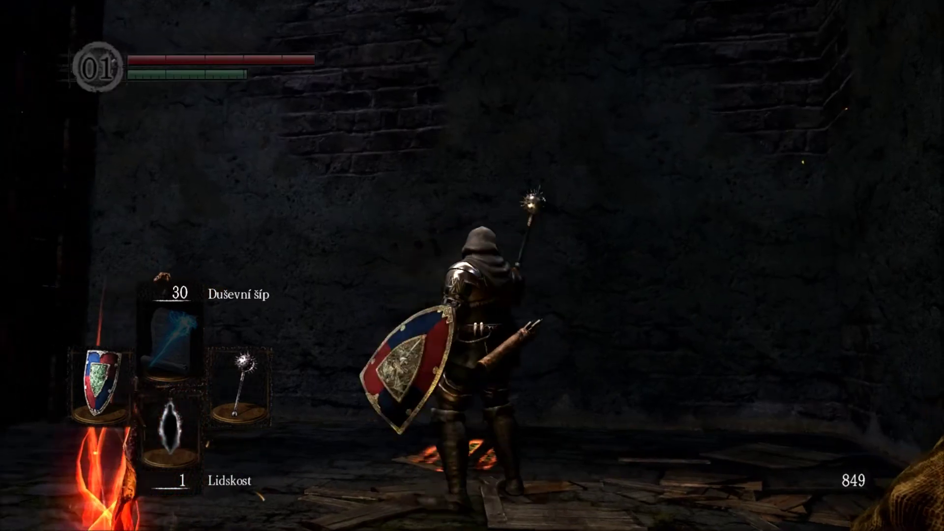
Quit via System > Ukončit hru, confirm OK, and exit from the title menu
{"action": "key", "text": "Escape"}
{"action": "key", "text": "Right"}
{"action": "key", "text": "Right"}
{"action": "key", "text": "Right"}
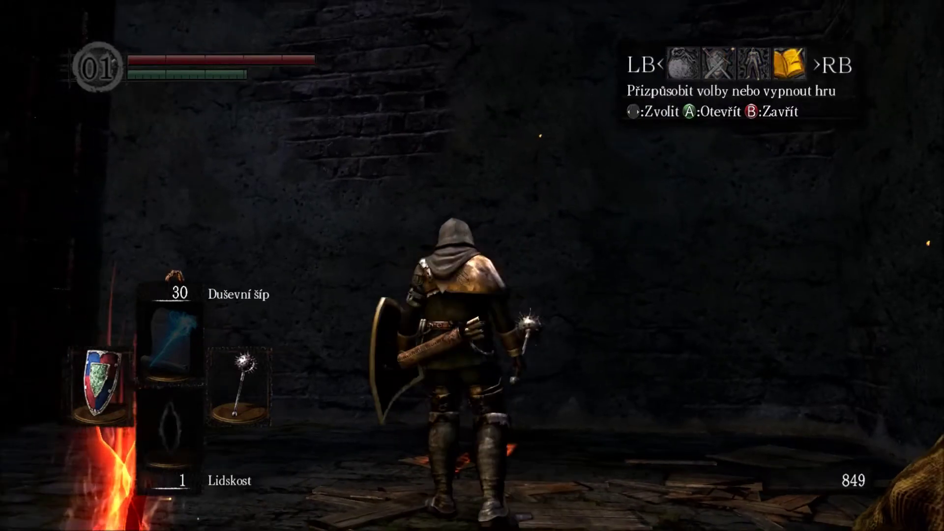
{"action": "key", "text": "Return"}
{"action": "key", "text": "Down"}
{"action": "key", "text": "Down"}
{"action": "key", "text": "Down"}
{"action": "key", "text": "Down"}
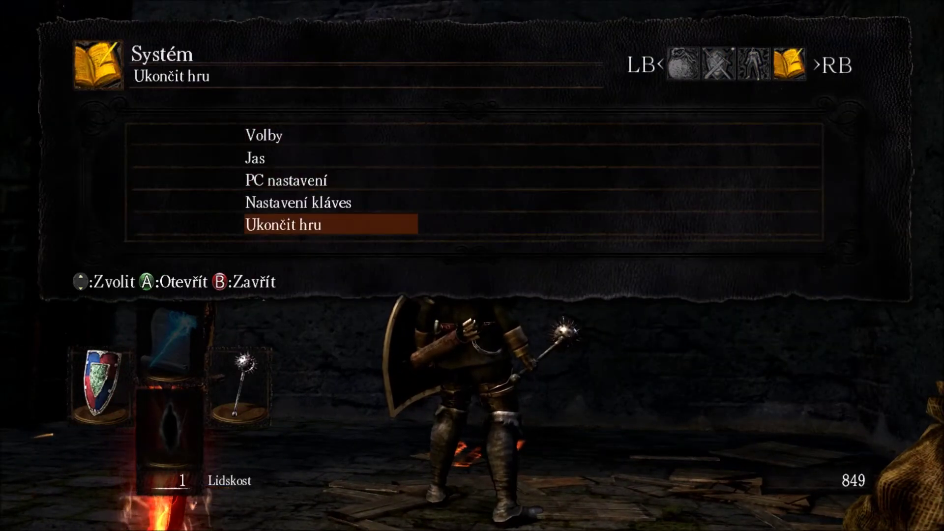
{"action": "key", "text": "Return"}
{"action": "key", "text": "Left"}
{"action": "key", "text": "Return"}
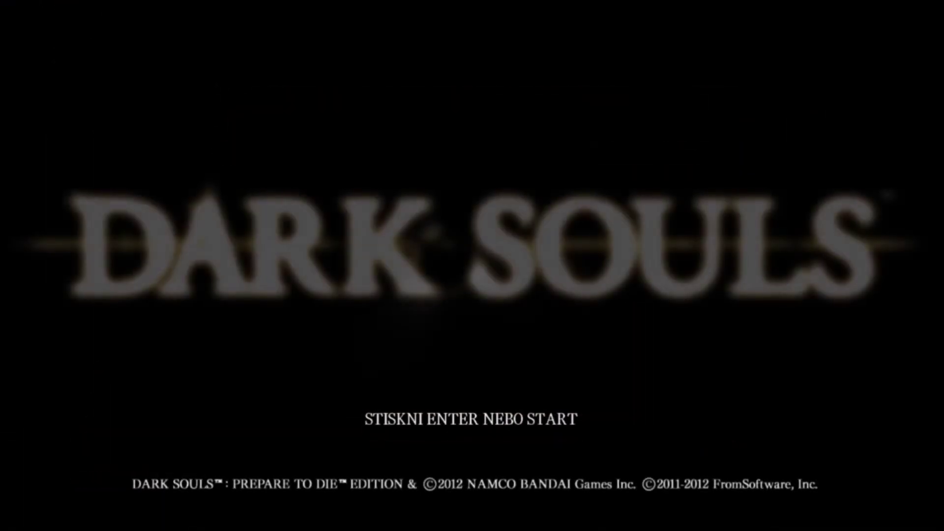
{"action": "key", "text": "Return"}
{"action": "key", "text": "Down"}
{"action": "key", "text": "Down"}
{"action": "key", "text": "Down"}
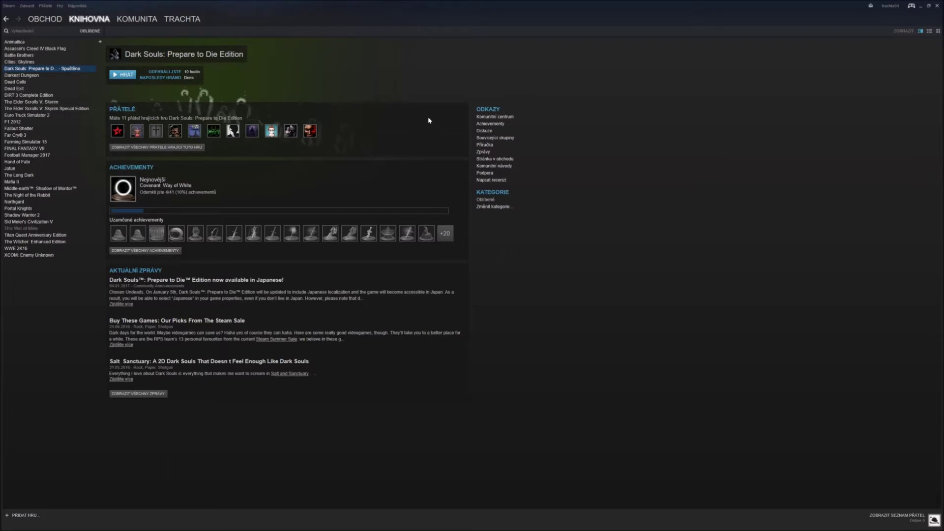
Minimise Steam, put x360ce below Koš, and place the DSfix and HD texture archives mid-desktop
{"action": "left_click", "coordinate": [920, 6]}
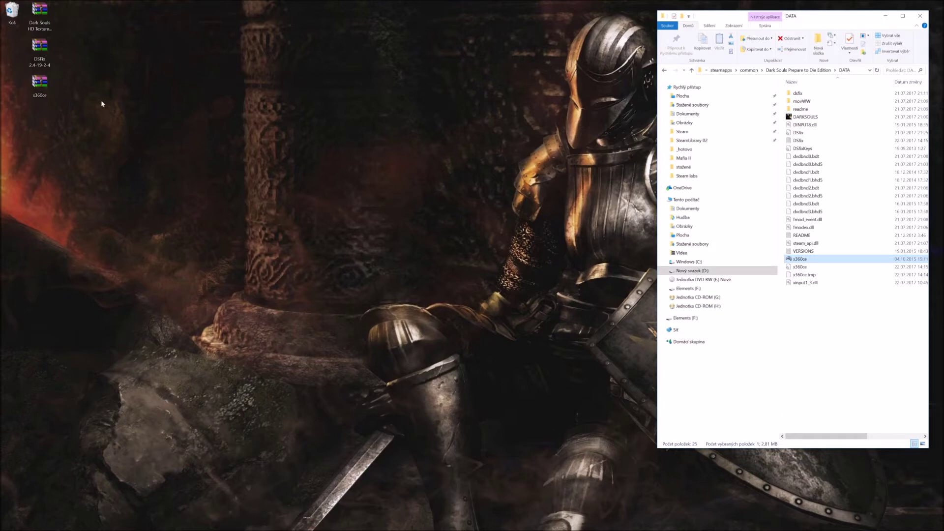
{"action": "left_click_drag", "start_coordinate": [49, 85], "coordinate": [14, 163]}
{"action": "left_click_drag", "start_coordinate": [9, 106], "coordinate": [16, 78]}
{"action": "left_click_drag", "start_coordinate": [33, 45], "coordinate": [309, 156]}
{"action": "left_click_drag", "start_coordinate": [42, 21], "coordinate": [290, 165]}
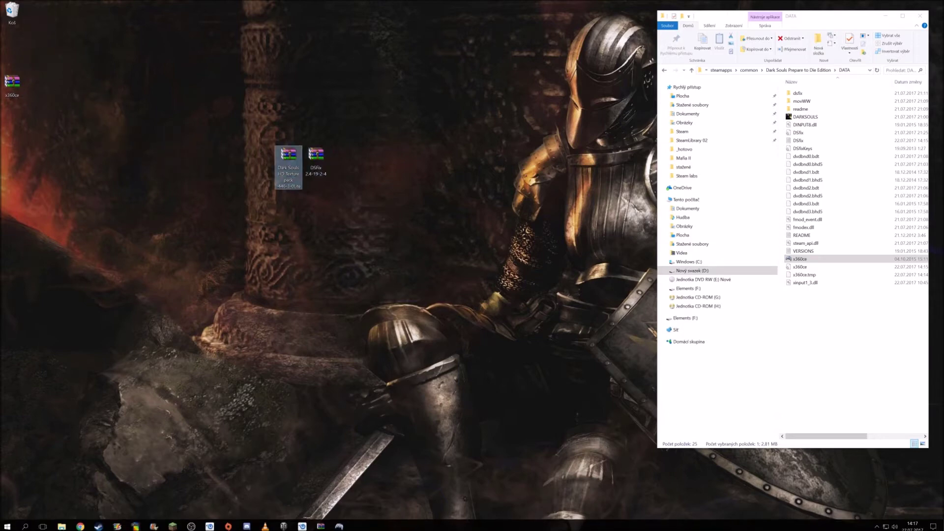
Restore Chrome, move and enlarge its window, and show the Dark Souls HD Texture Pack tab
{"action": "left_click", "coordinate": [80, 524]}
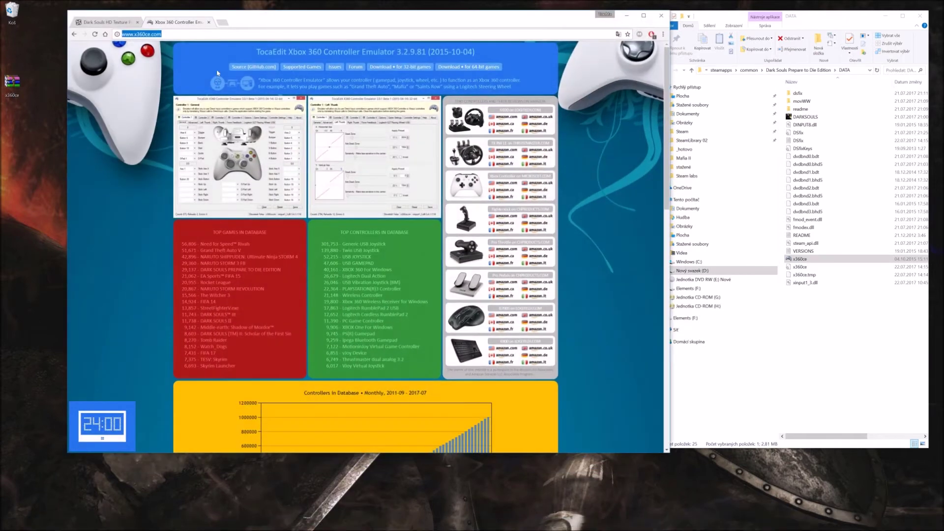
{"action": "left_click_drag", "start_coordinate": [524, 18], "coordinate": [492, 13]}
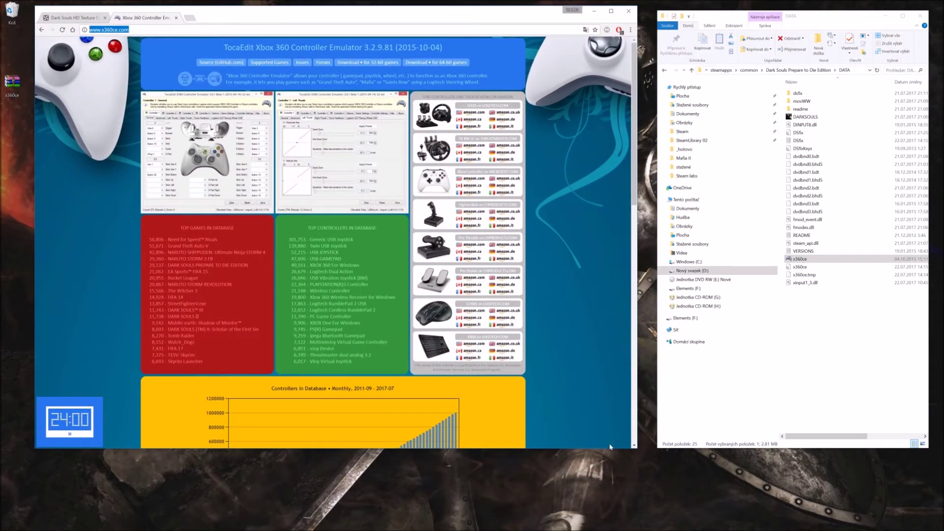
{"action": "left_click_drag", "start_coordinate": [635, 448], "coordinate": [654, 492]}
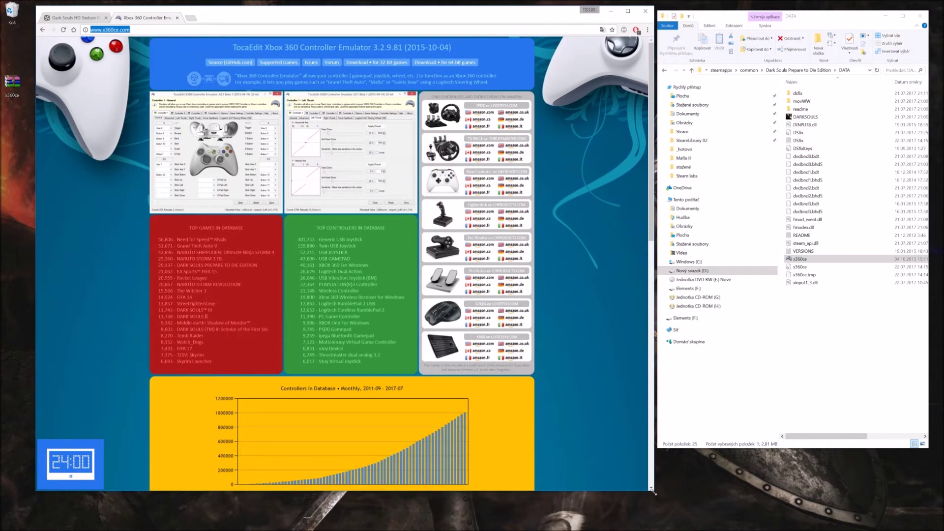
{"action": "left_click", "coordinate": [77, 19]}
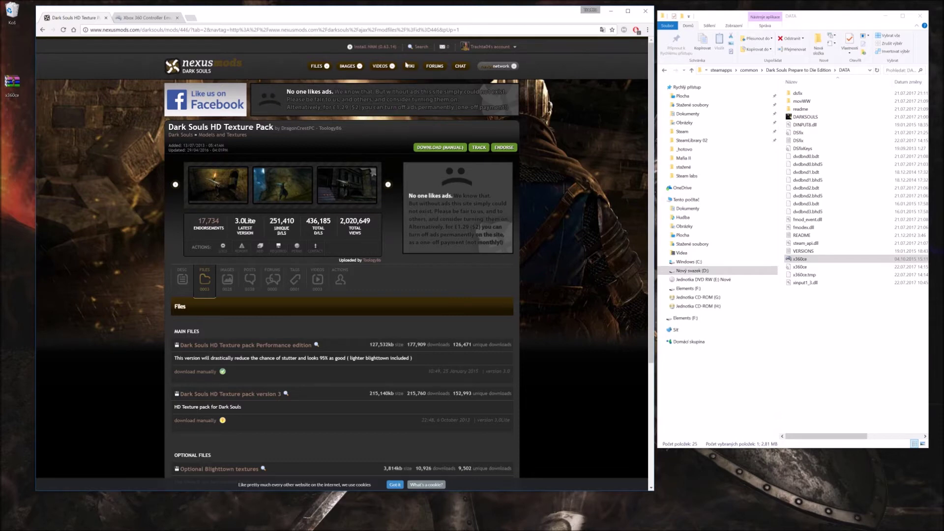
Search Nexus Mods files for DSfix and open the DSfix mod page
{"action": "mouse_move", "coordinate": [419, 47]}
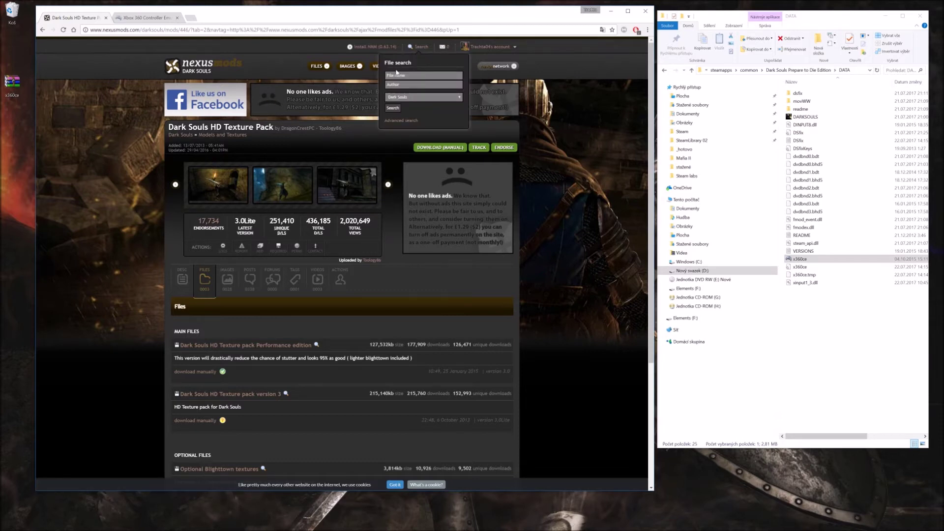
{"action": "left_click", "coordinate": [422, 75]}
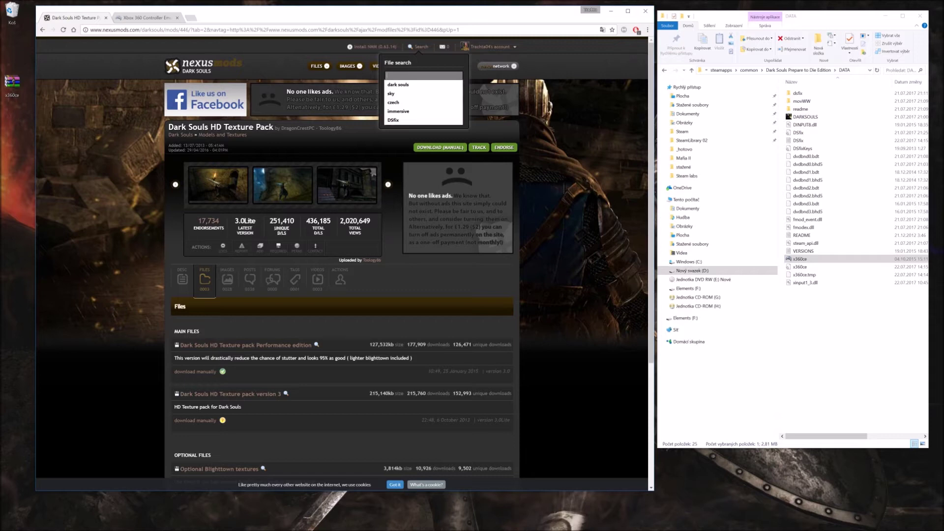
{"action": "mouse_move", "coordinate": [507, 69]}
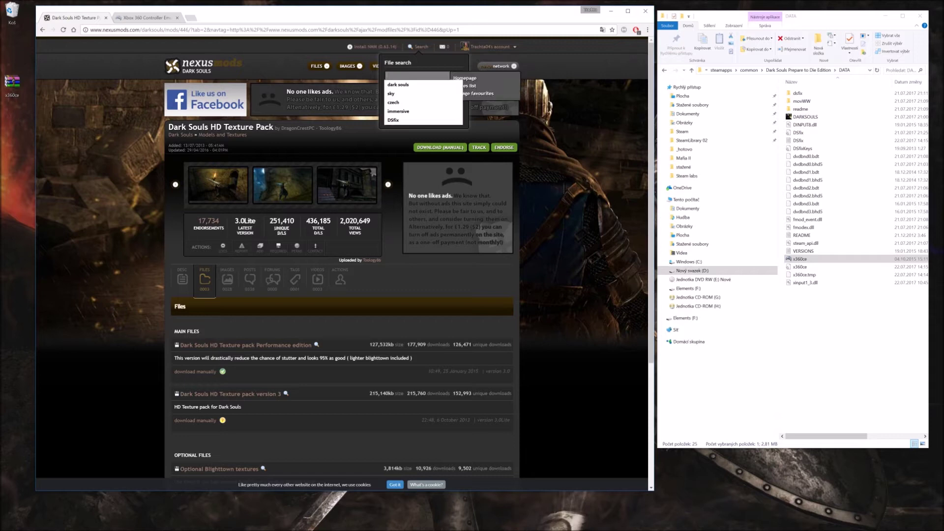
{"action": "left_click", "coordinate": [394, 120]}
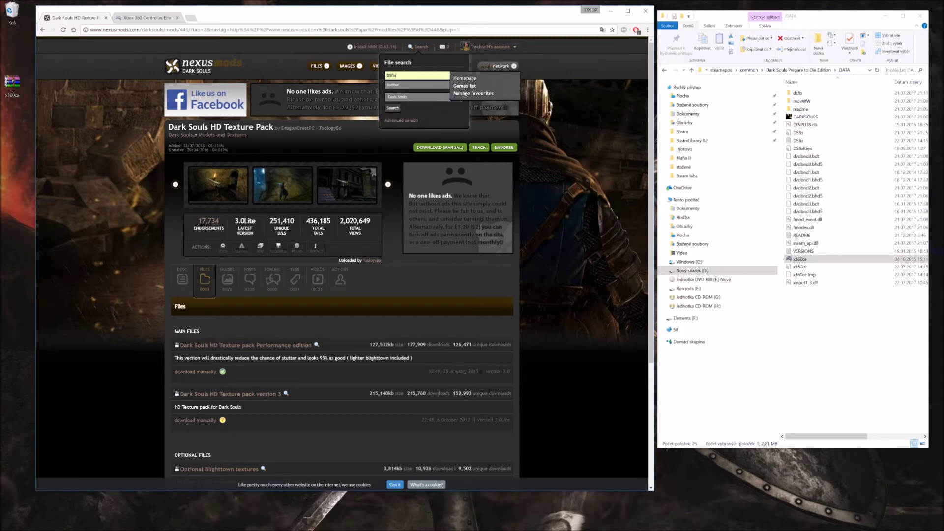
{"action": "left_click", "coordinate": [392, 108]}
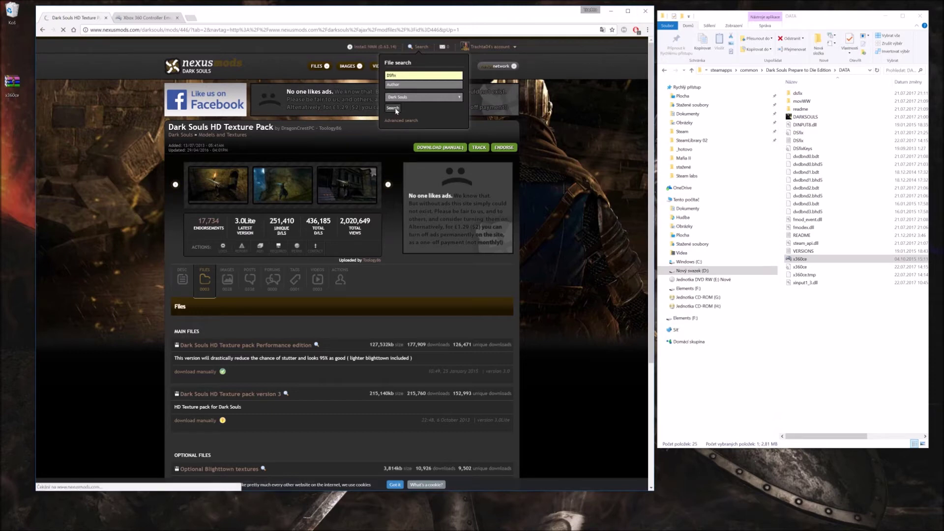
{"action": "mouse_move", "coordinate": [211, 185]}
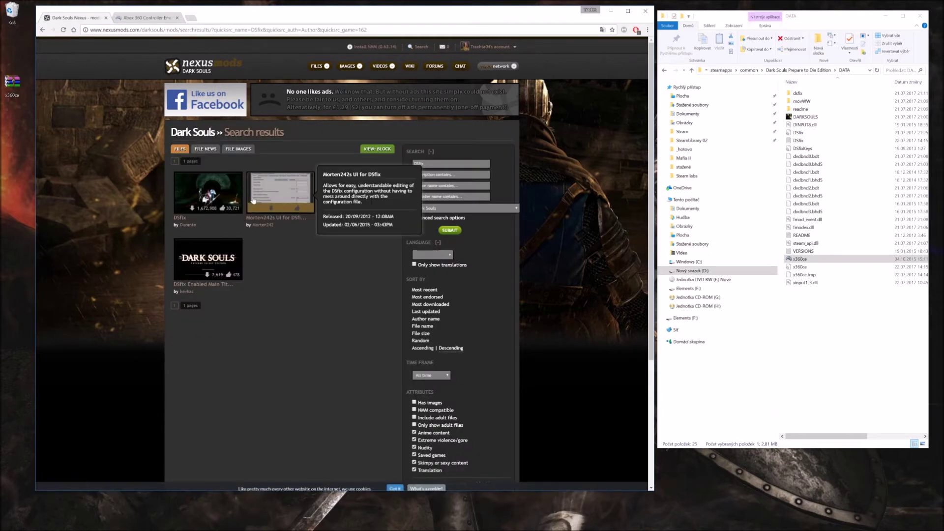
{"action": "left_click", "coordinate": [210, 186]}
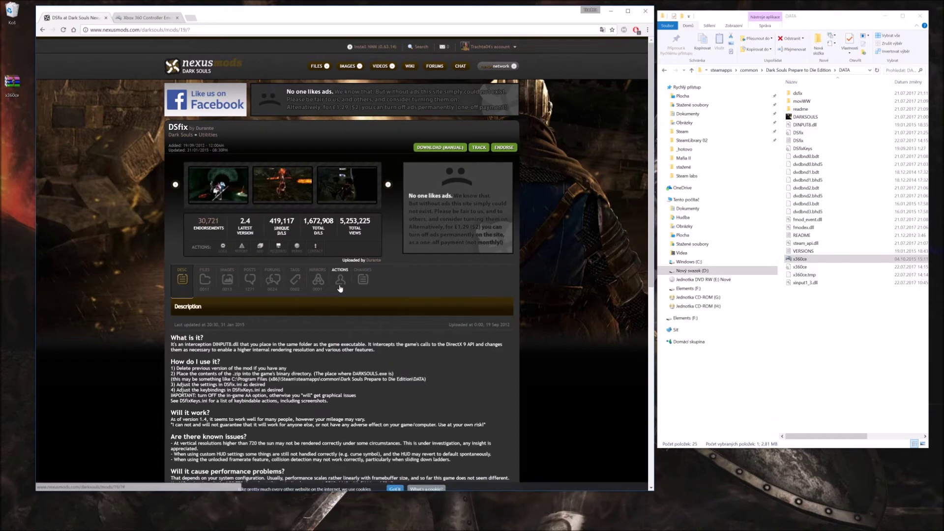
Download DSFix 2.4 from the Files tab, then move the HD texture archive top-left
{"action": "scroll", "coordinate": [340, 295], "scroll_direction": "down", "scroll_amount": 2}
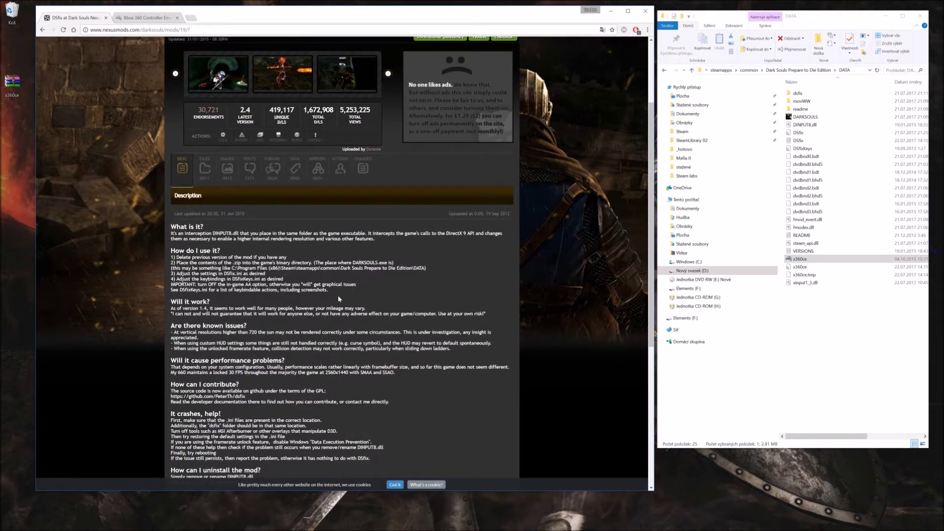
{"action": "scroll", "coordinate": [337, 296], "scroll_direction": "up", "scroll_amount": 2}
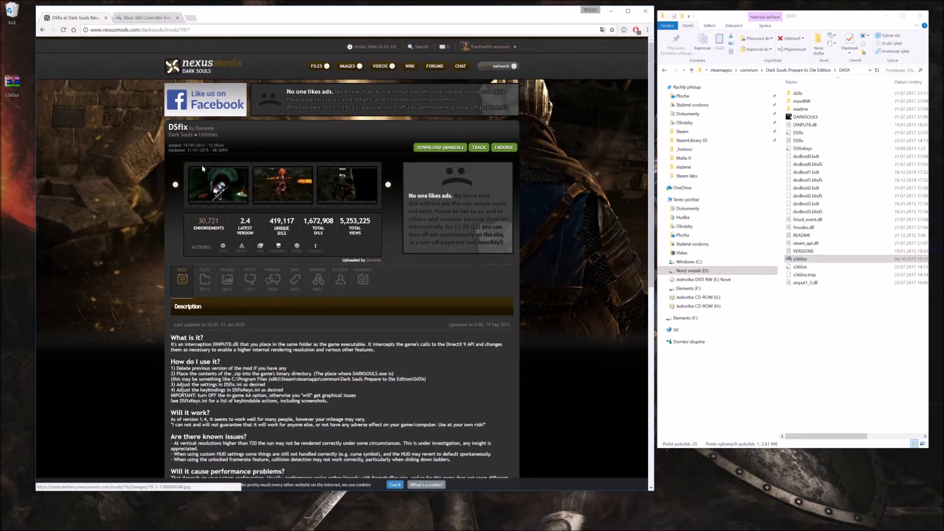
{"action": "left_click", "coordinate": [433, 148]}
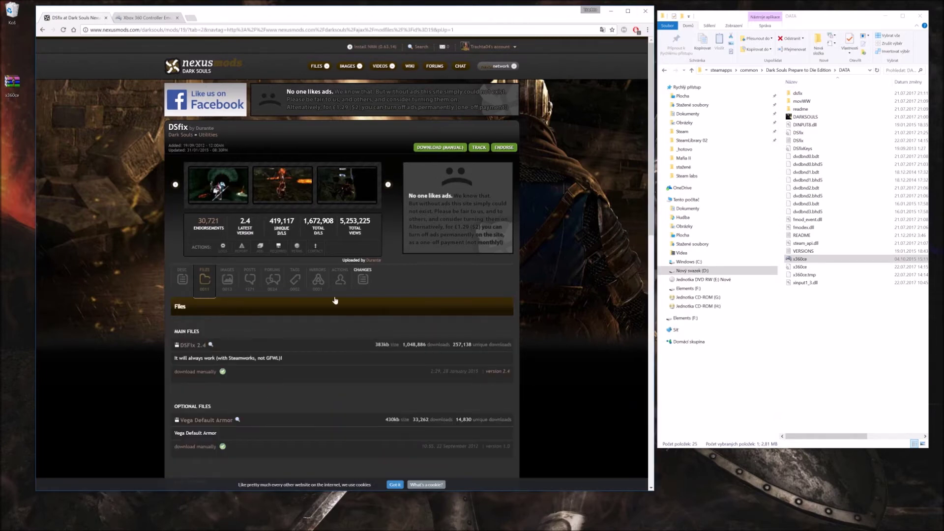
{"action": "scroll", "coordinate": [309, 344], "scroll_direction": "down", "scroll_amount": 4}
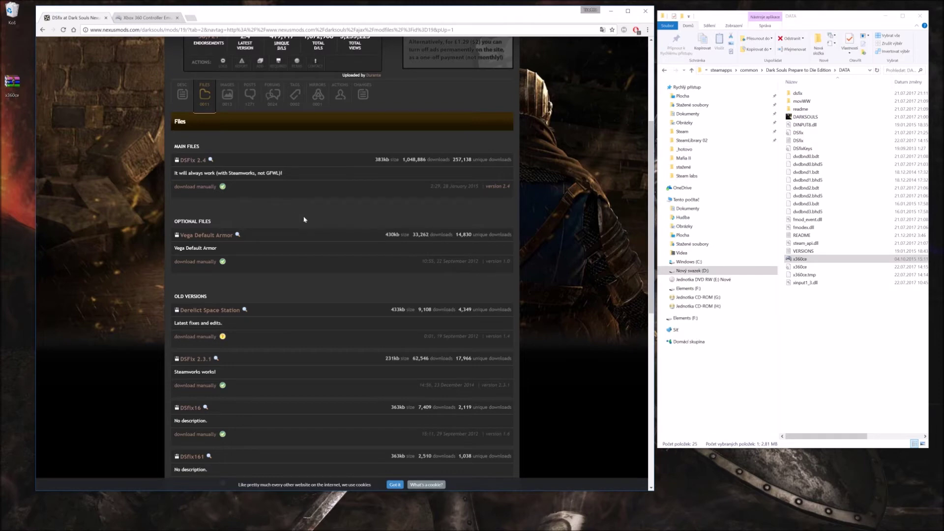
{"action": "left_click", "coordinate": [197, 187]}
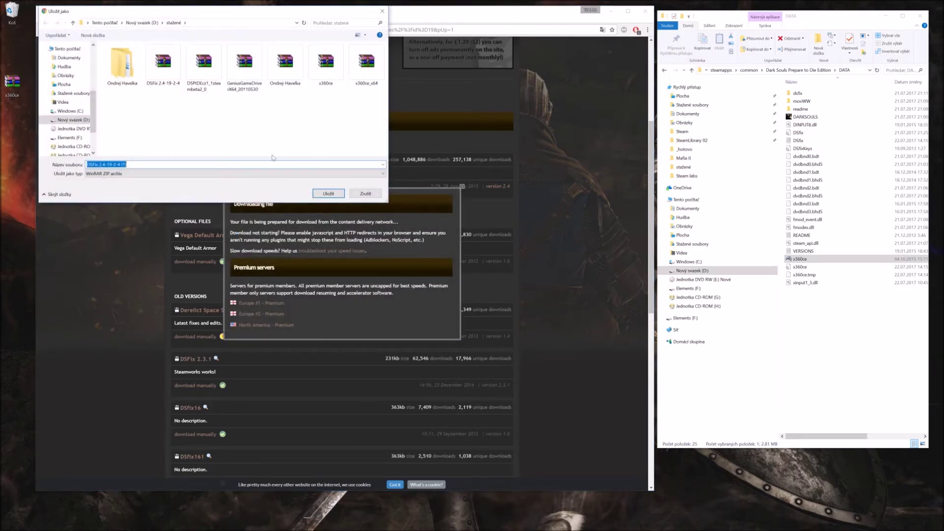
{"action": "left_click", "coordinate": [371, 194]}
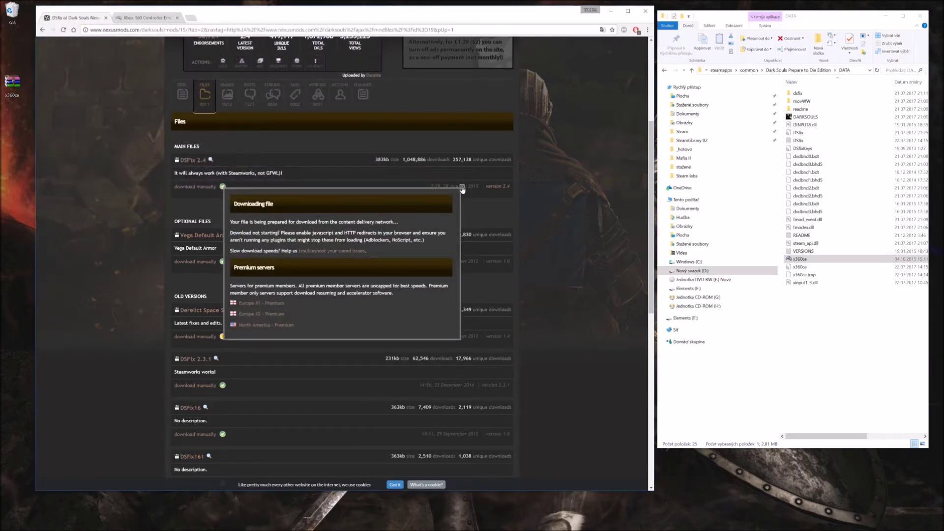
{"action": "left_click", "coordinate": [611, 11]}
{"action": "left_click_drag", "start_coordinate": [288, 156], "coordinate": [65, 49]}
Open the DSFix 2.4 archive in WinRAR and look over its files, including DSfixKeys.ini
{"action": "double_click", "coordinate": [315, 155]}
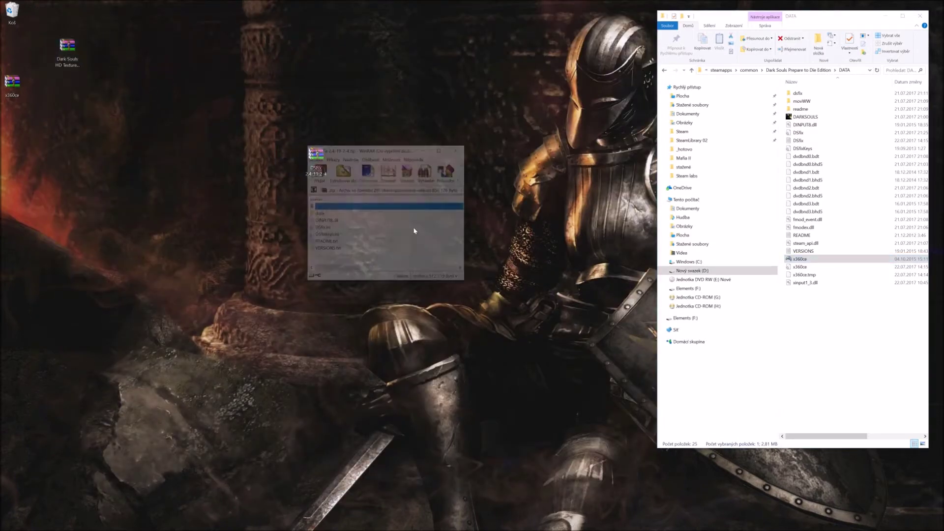
{"action": "left_click_drag", "start_coordinate": [388, 149], "coordinate": [213, 31]}
{"action": "left_click", "coordinate": [142, 96]}
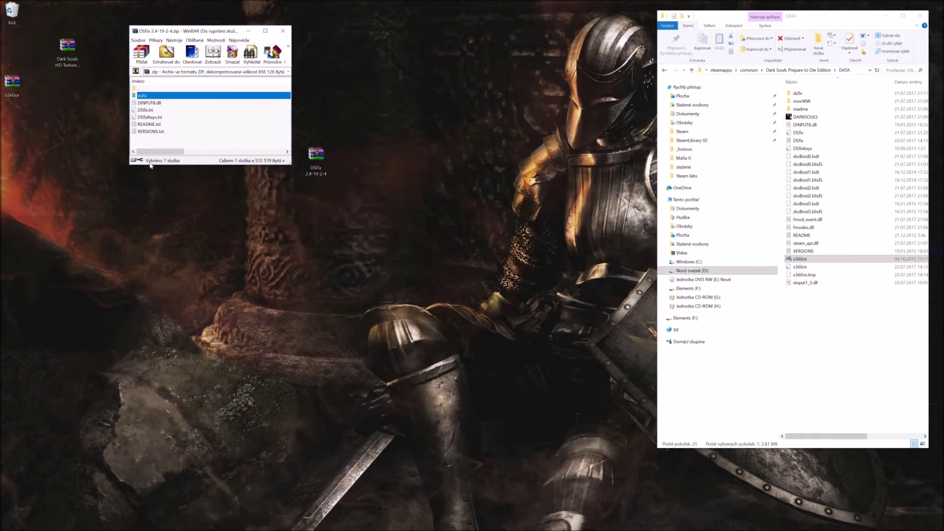
{"action": "left_click", "coordinate": [154, 104]}
{"action": "left_click", "coordinate": [152, 110]}
{"action": "left_click", "coordinate": [152, 117]}
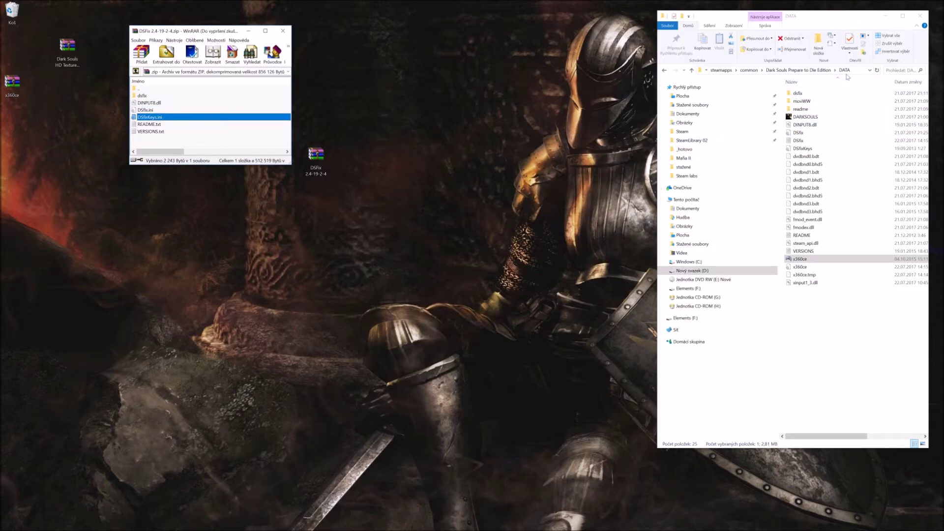
Browse from the game's DATA folder into dsfix and back to DATA
{"action": "left_click", "coordinate": [820, 70]}
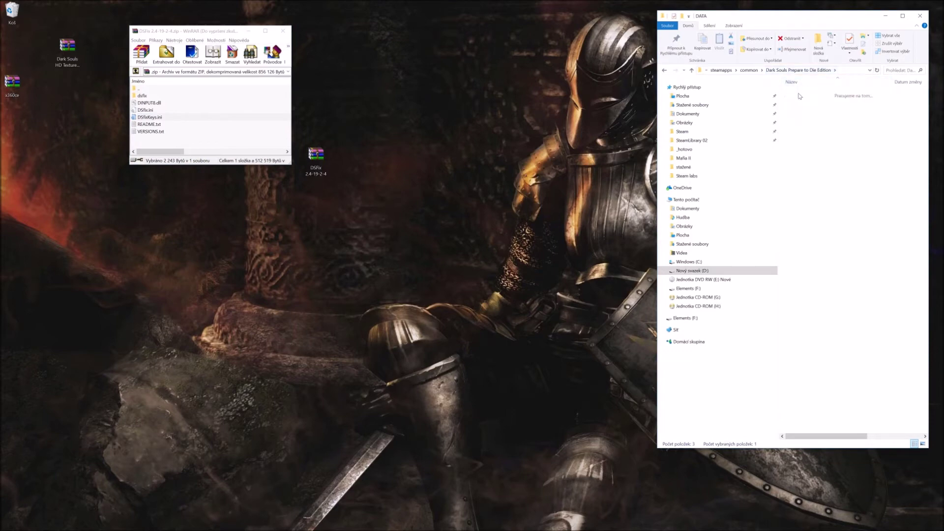
{"action": "double_click", "coordinate": [798, 94]}
{"action": "double_click", "coordinate": [806, 93]}
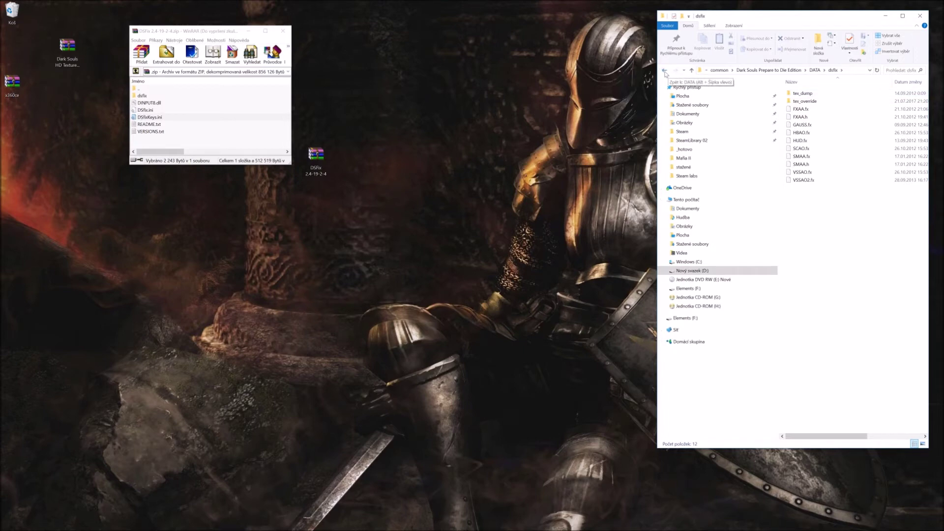
{"action": "left_click", "coordinate": [665, 72]}
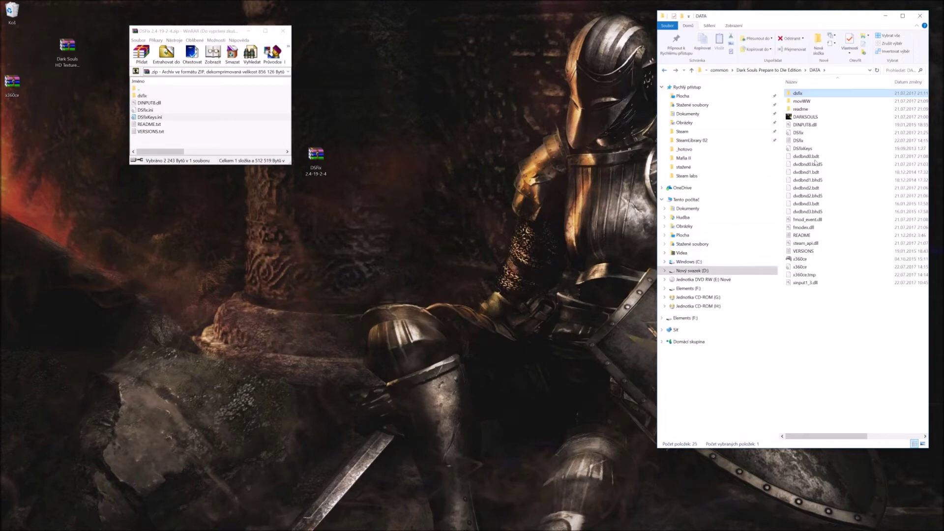
Open DSfix.ini in Notepad and review the 3840x2160 present resolution
{"action": "double_click", "coordinate": [797, 134]}
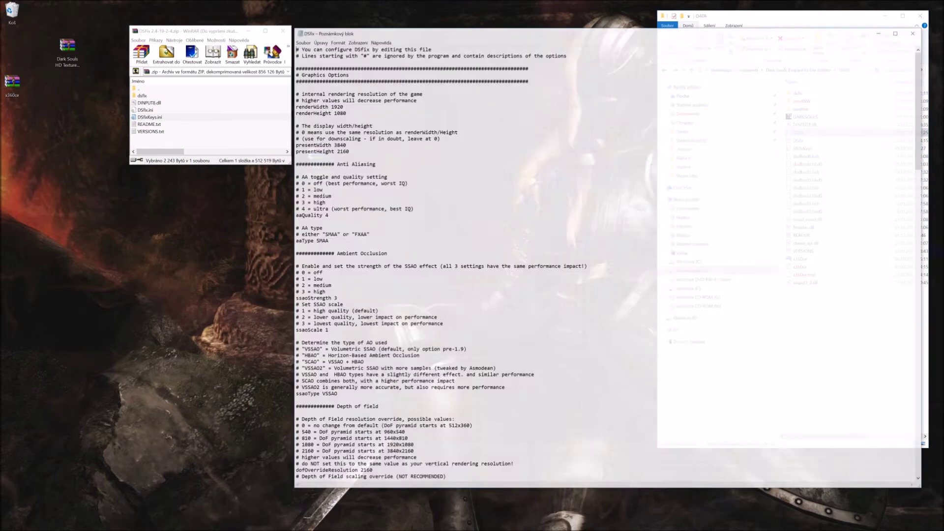
{"action": "left_click_drag", "start_coordinate": [560, 67], "coordinate": [551, 28]}
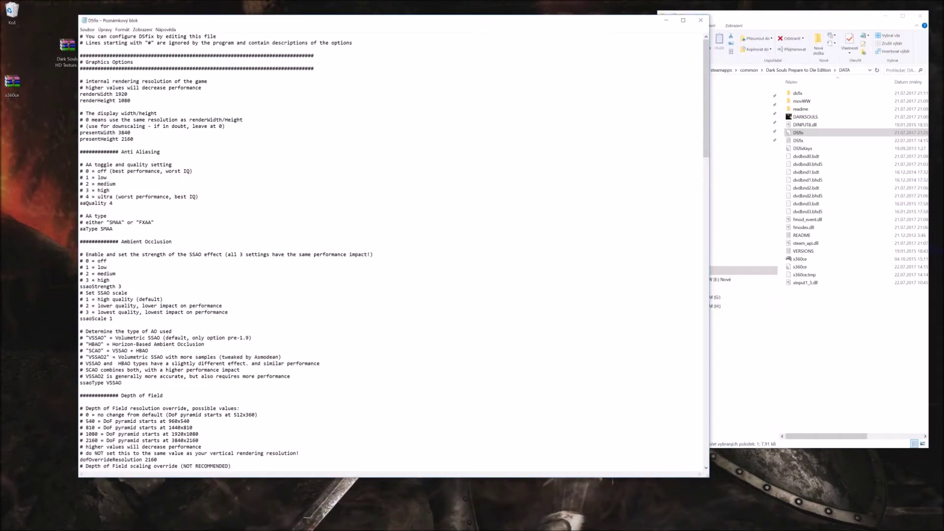
{"action": "double_click", "coordinate": [118, 133]}
{"action": "left_click_drag", "start_coordinate": [130, 133], "coordinate": [133, 139]}
{"action": "left_click", "coordinate": [134, 139]}
{"action": "scroll", "coordinate": [394, 245], "scroll_direction": "down", "scroll_amount": 2}
{"action": "left_click", "coordinate": [133, 100]}
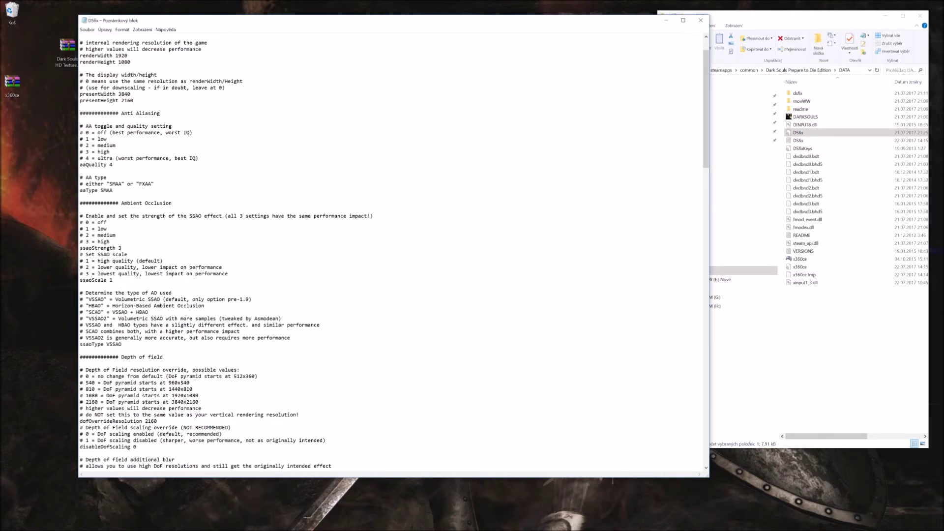
Review aaQuality 4 and ssaoScale 1, rechecking the 3840x2160 present resolution
{"action": "scroll", "coordinate": [393, 246], "scroll_direction": "down", "scroll_amount": 2}
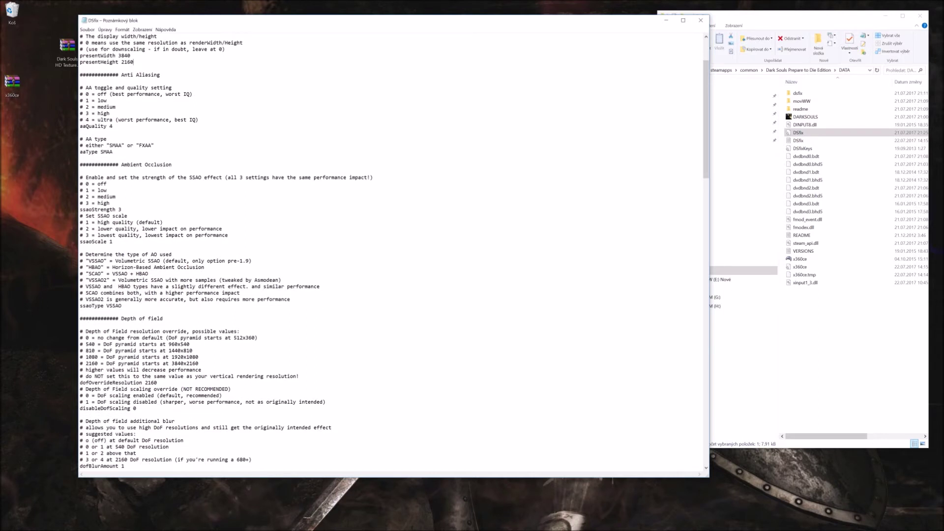
{"action": "left_click_drag", "start_coordinate": [100, 223], "coordinate": [139, 222]}
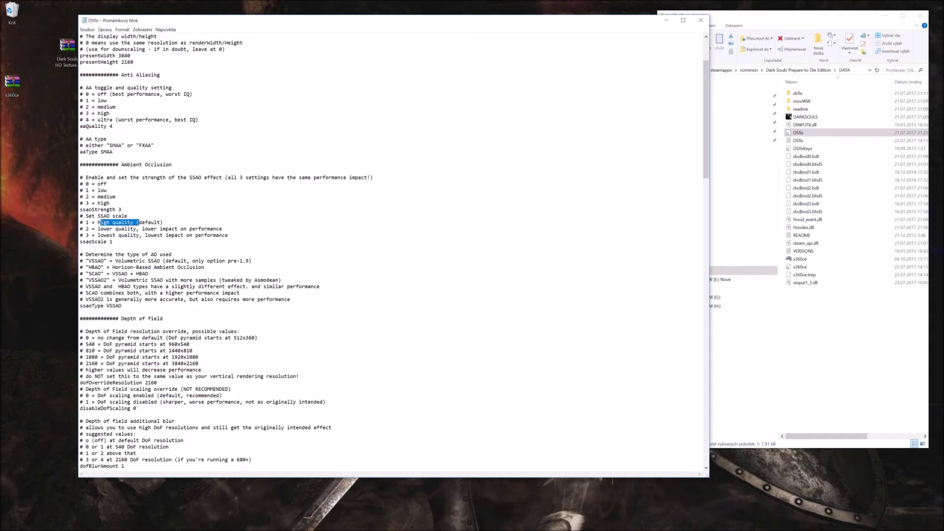
{"action": "double_click", "coordinate": [111, 242]}
{"action": "scroll", "coordinate": [394, 251], "scroll_direction": "down", "scroll_amount": 3}
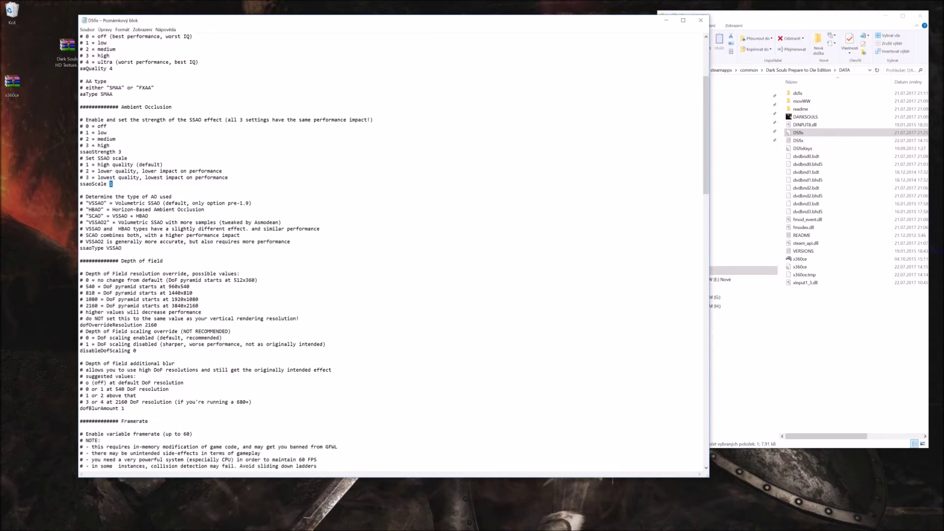
{"action": "scroll", "coordinate": [394, 251], "scroll_direction": "down", "scroll_amount": 4}
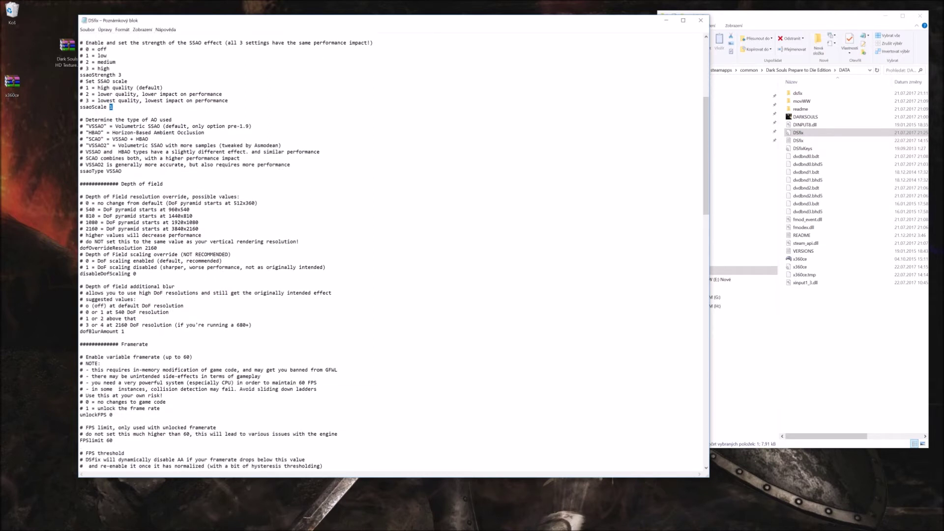
{"action": "scroll", "coordinate": [393, 251], "scroll_direction": "up", "scroll_amount": 11}
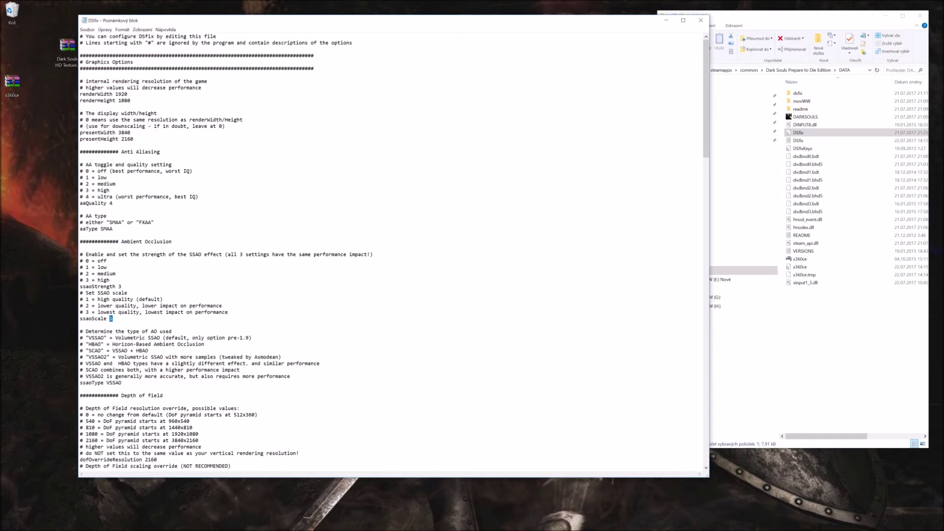
{"action": "mouse_move", "coordinate": [133, 139]}
{"action": "left_mouse_down"}
{"action": "mouse_move", "coordinate": [122, 139]}
{"action": "mouse_move", "coordinate": [130, 140]}
{"action": "left_mouse_up"}
{"action": "left_click", "coordinate": [134, 139]}
{"action": "left_click", "coordinate": [131, 145]}
{"action": "left_click_drag", "start_coordinate": [113, 203], "coordinate": [109, 203]}
{"action": "left_click", "coordinate": [155, 223]}
{"action": "scroll", "coordinate": [154, 222], "scroll_direction": "down", "scroll_amount": 2}
{"action": "left_click_drag", "start_coordinate": [113, 280], "coordinate": [109, 280]}
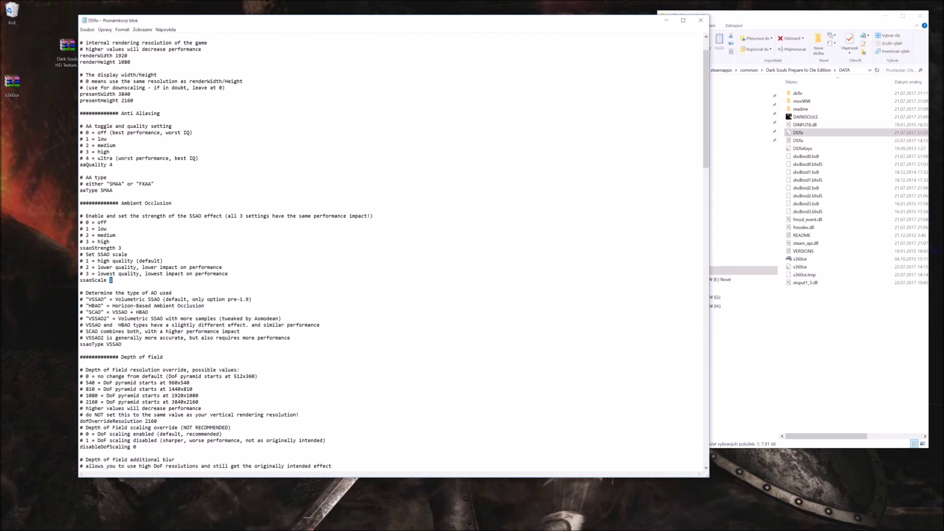
{"action": "left_click", "coordinate": [114, 286]}
{"action": "scroll", "coordinate": [114, 287], "scroll_direction": "down", "scroll_amount": 5}
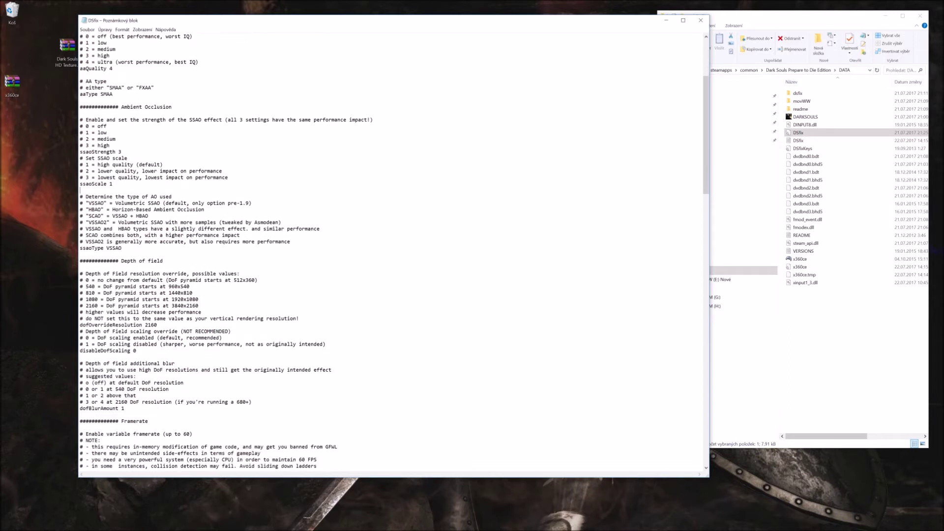
{"action": "scroll", "coordinate": [393, 251], "scroll_direction": "down", "scroll_amount": 1}
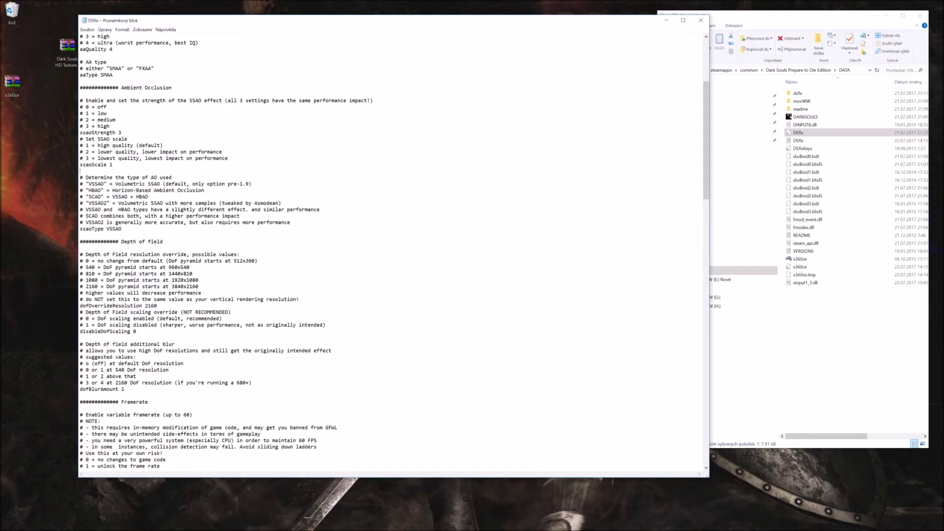
Check dofOverrideResolution 2160 against the other depth-of-field resolution options
{"action": "double_click", "coordinate": [151, 305]}
{"action": "left_click_drag", "start_coordinate": [171, 286], "coordinate": [198, 287]}
{"action": "left_click", "coordinate": [199, 280]}
{"action": "scroll", "coordinate": [199, 281], "scroll_direction": "down", "scroll_amount": 2}
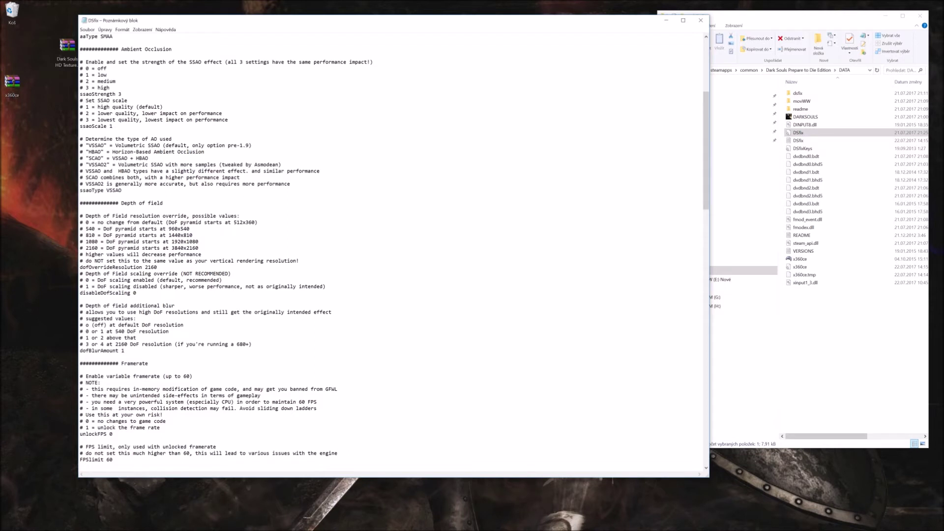
{"action": "scroll", "coordinate": [199, 242], "scroll_direction": "down", "scroll_amount": 1}
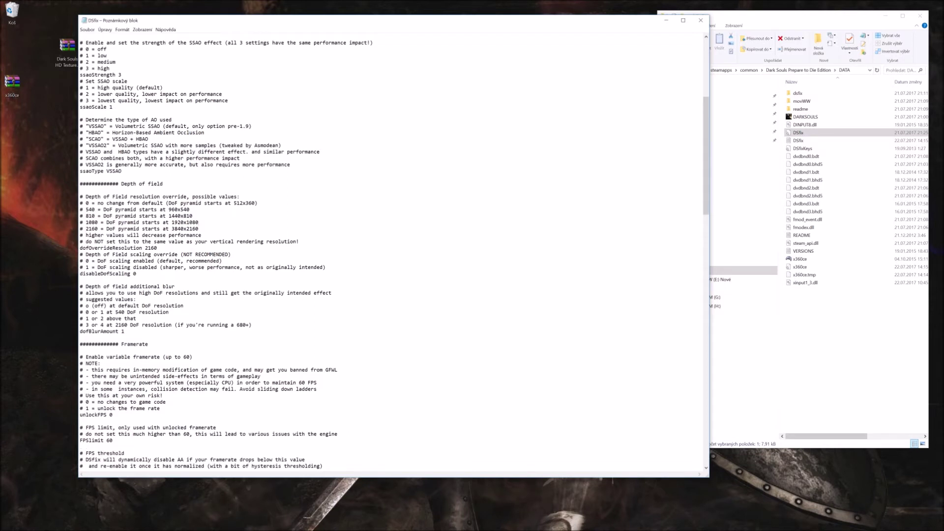
{"action": "scroll", "coordinate": [393, 251], "scroll_direction": "down", "scroll_amount": 2}
{"action": "scroll", "coordinate": [393, 250], "scroll_direction": "down", "scroll_amount": 3}
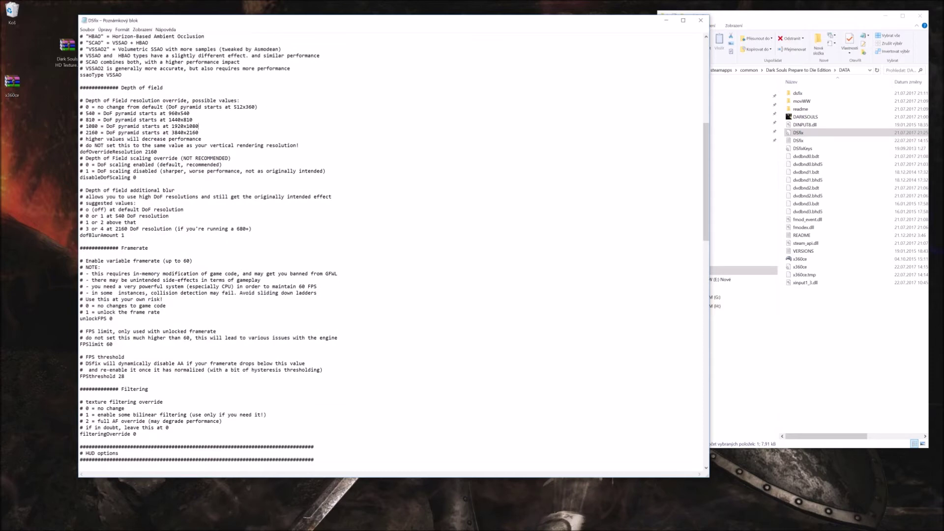
{"action": "scroll", "coordinate": [393, 251], "scroll_direction": "down", "scroll_amount": 2}
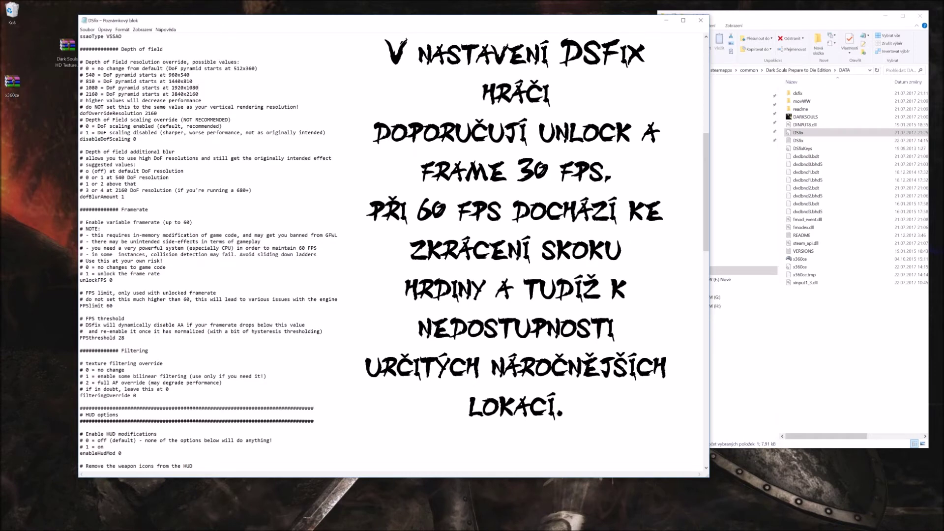
Confirm unlockFPS stays 0 and FPSlimit 60, then scroll on through the HUD settings
{"action": "double_click", "coordinate": [111, 280]}
{"action": "double_click", "coordinate": [109, 306]}
{"action": "left_click", "coordinate": [110, 312]}
{"action": "scroll", "coordinate": [211, 251], "scroll_direction": "down", "scroll_amount": 3}
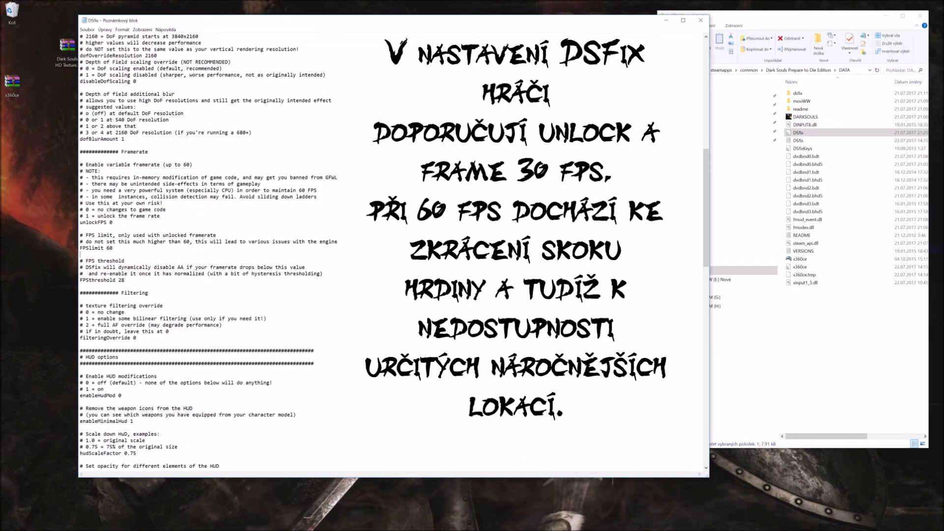
{"action": "double_click", "coordinate": [109, 248]}
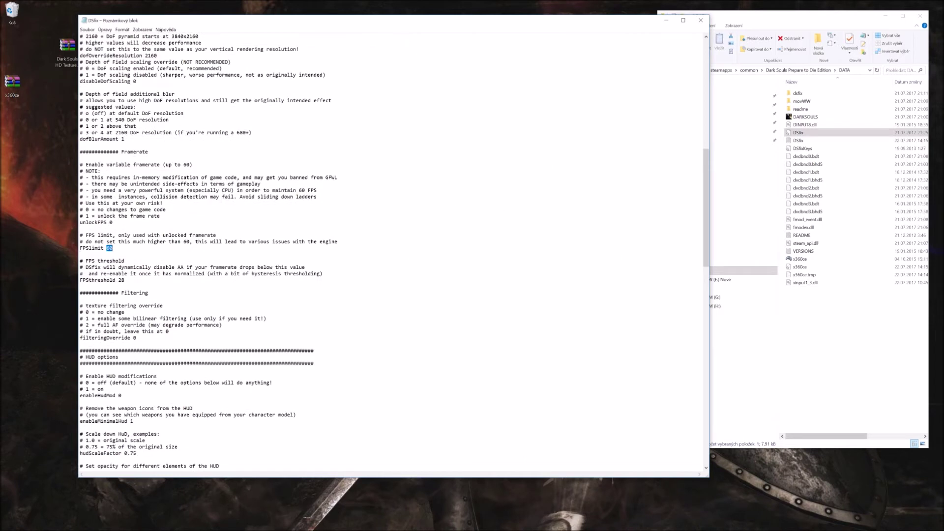
{"action": "left_click", "coordinate": [266, 319]}
{"action": "scroll", "coordinate": [393, 251], "scroll_direction": "down", "scroll_amount": 2}
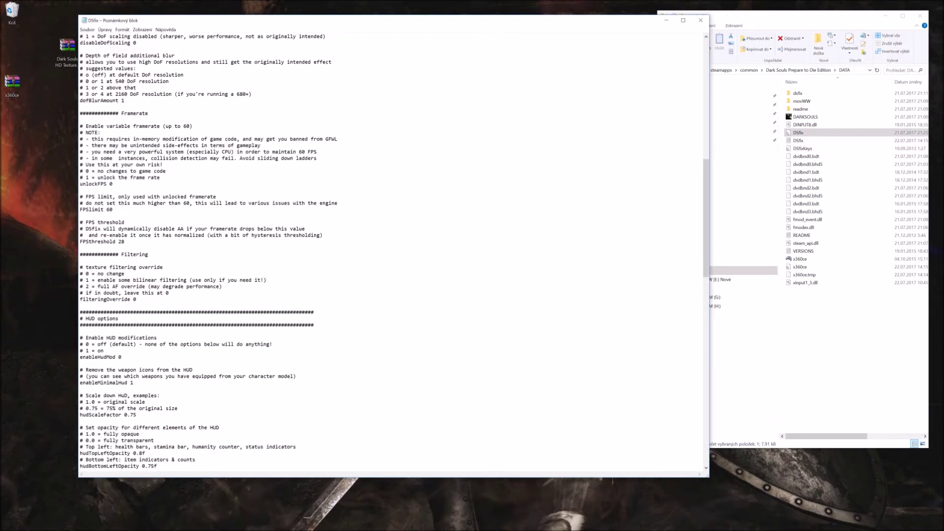
{"action": "scroll", "coordinate": [394, 250], "scroll_direction": "down", "scroll_amount": 2}
{"action": "scroll", "coordinate": [393, 250], "scroll_direction": "down", "scroll_amount": 1}
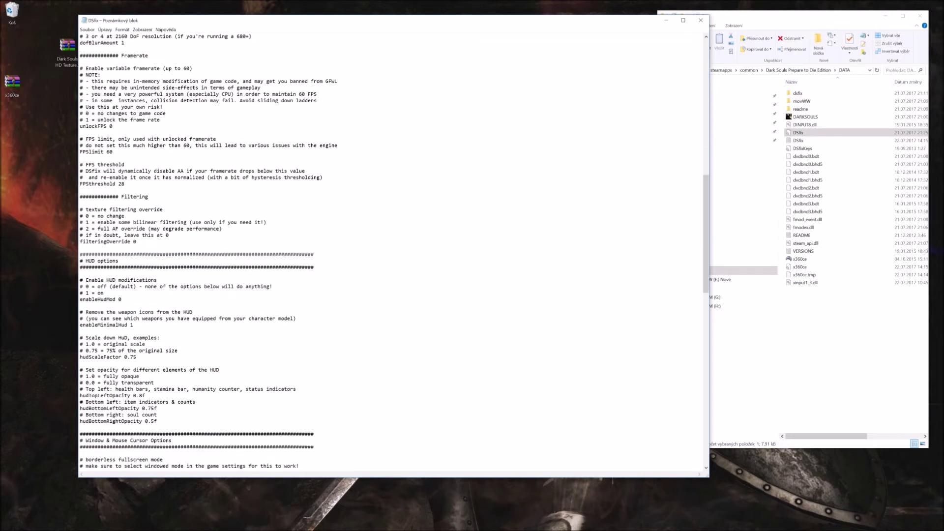
{"action": "scroll", "coordinate": [394, 250], "scroll_direction": "down", "scroll_amount": 1}
{"action": "scroll", "coordinate": [393, 250], "scroll_direction": "down", "scroll_amount": 6}
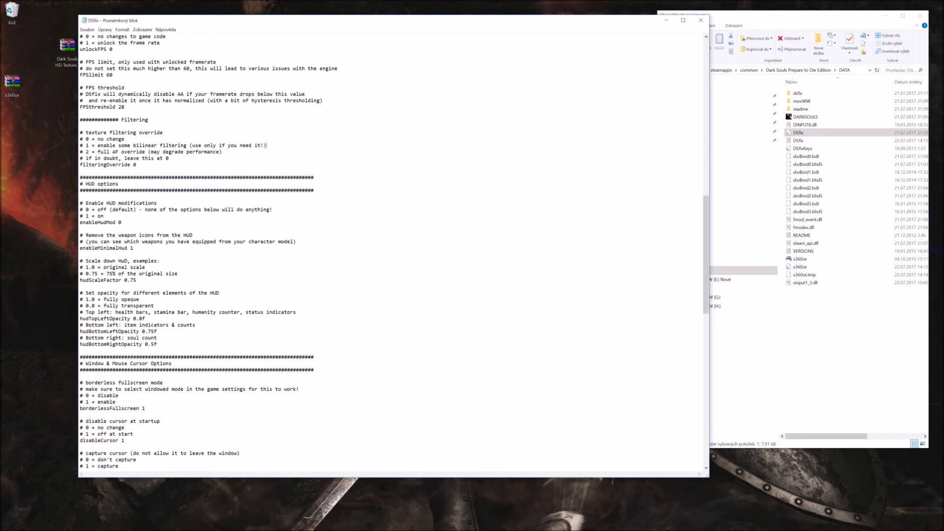
{"action": "scroll", "coordinate": [393, 251], "scroll_direction": "down", "scroll_amount": 1}
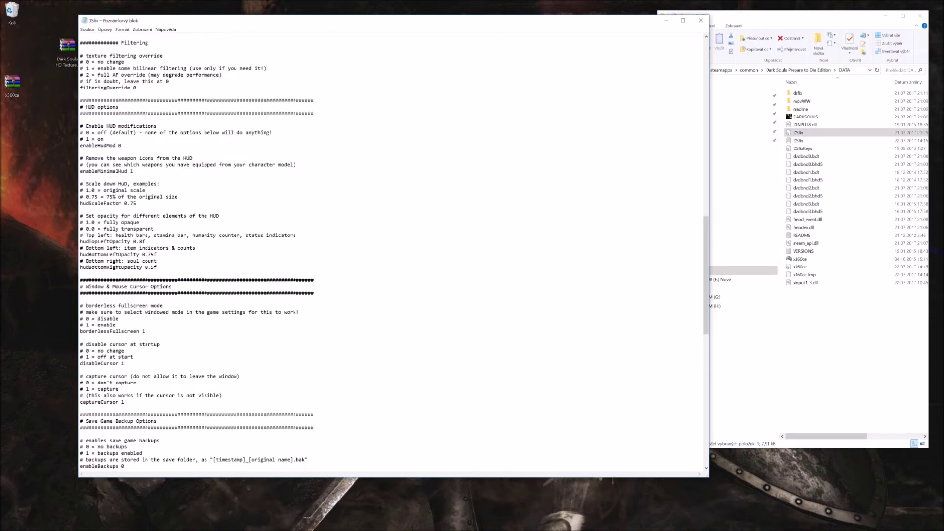
{"action": "scroll", "coordinate": [394, 251], "scroll_direction": "down", "scroll_amount": 2}
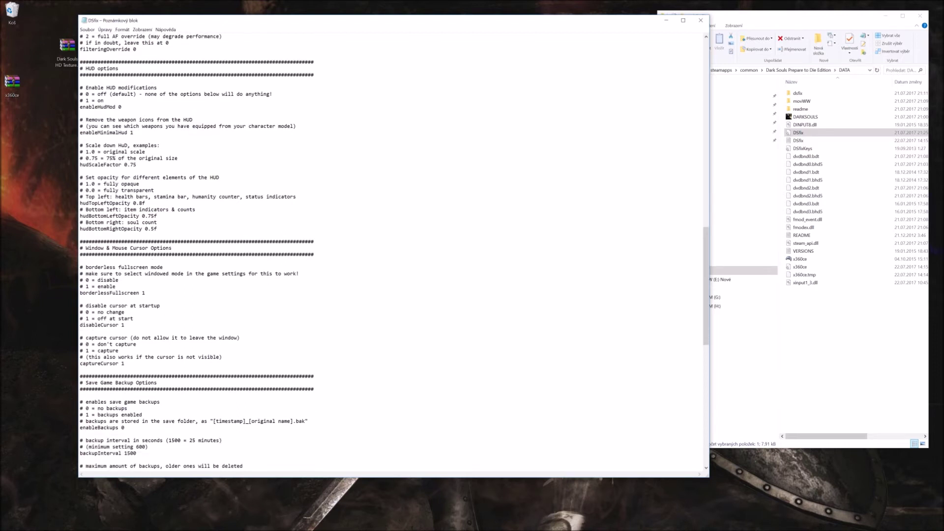
{"action": "scroll", "coordinate": [394, 251], "scroll_direction": "down", "scroll_amount": 2}
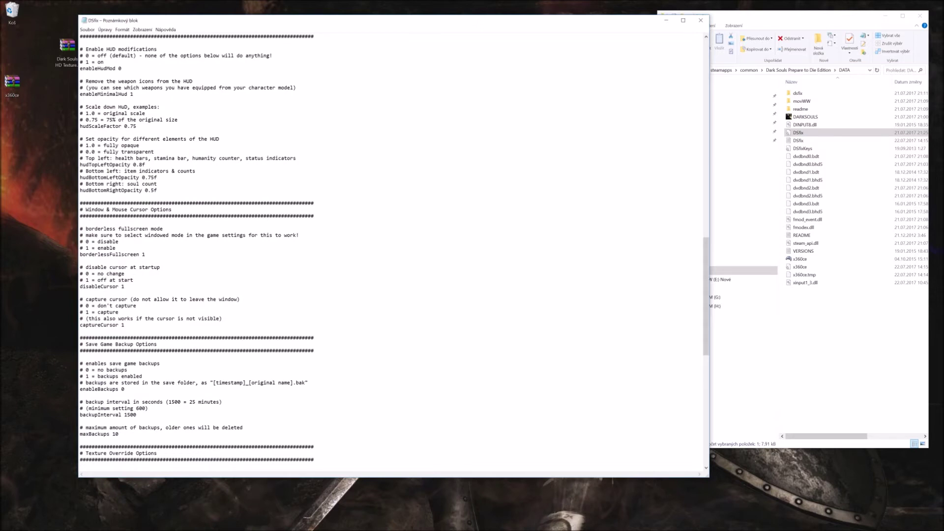
Check that disableCursor and captureCursor are both set to 1
{"action": "scroll", "coordinate": [393, 250], "scroll_direction": "down", "scroll_amount": 1}
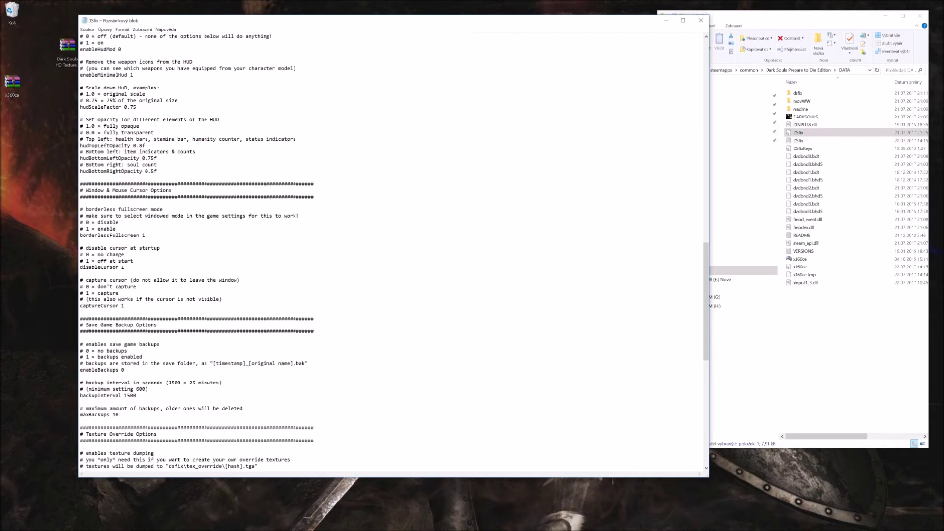
{"action": "left_click_drag", "start_coordinate": [125, 268], "coordinate": [121, 267]}
{"action": "left_click_drag", "start_coordinate": [125, 305], "coordinate": [121, 305]}
{"action": "key", "text": "Down"}
{"action": "scroll", "coordinate": [393, 251], "scroll_direction": "down", "scroll_amount": 8}
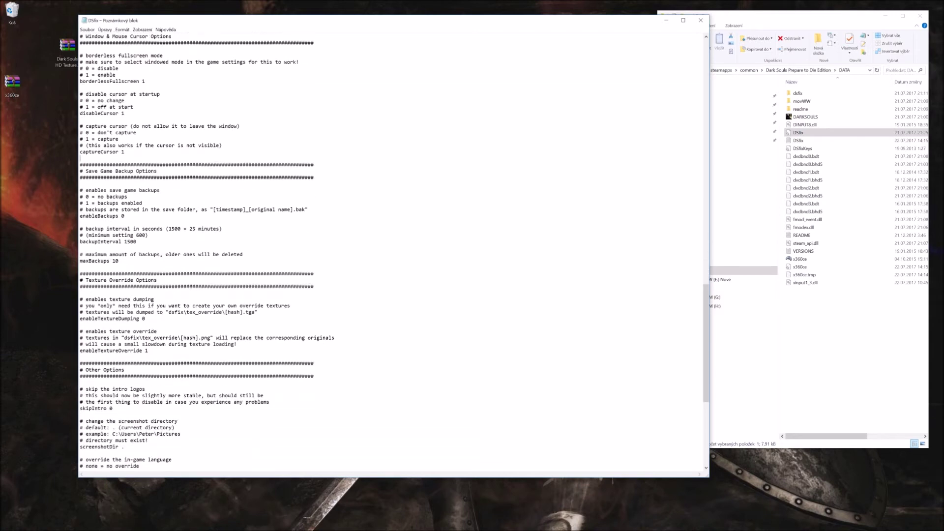
{"action": "scroll", "coordinate": [393, 251], "scroll_direction": "down", "scroll_amount": 3}
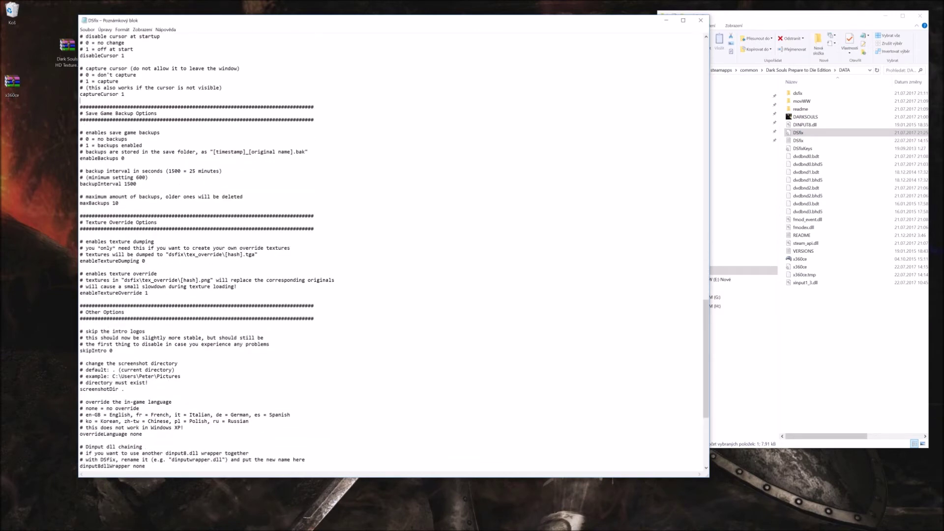
{"action": "scroll", "coordinate": [393, 251], "scroll_direction": "down", "scroll_amount": 3}
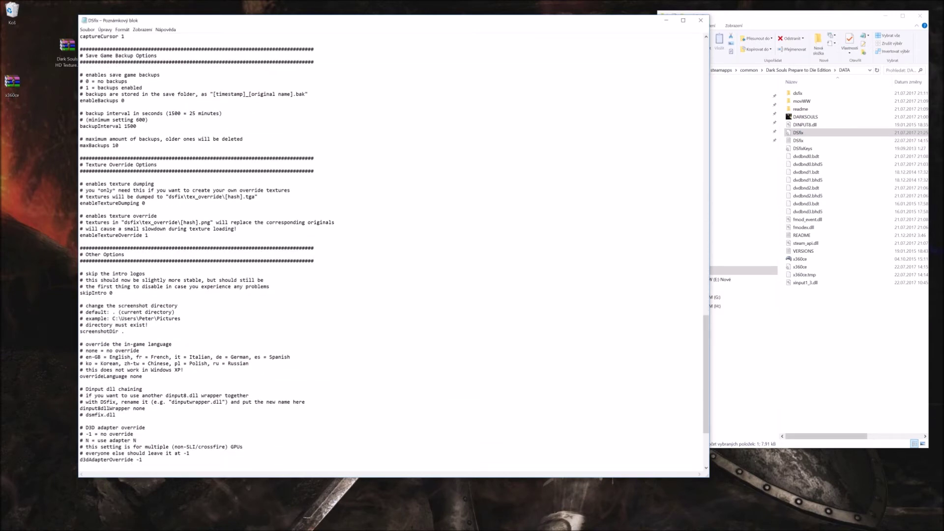
{"action": "scroll", "coordinate": [393, 251], "scroll_direction": "down", "scroll_amount": 2}
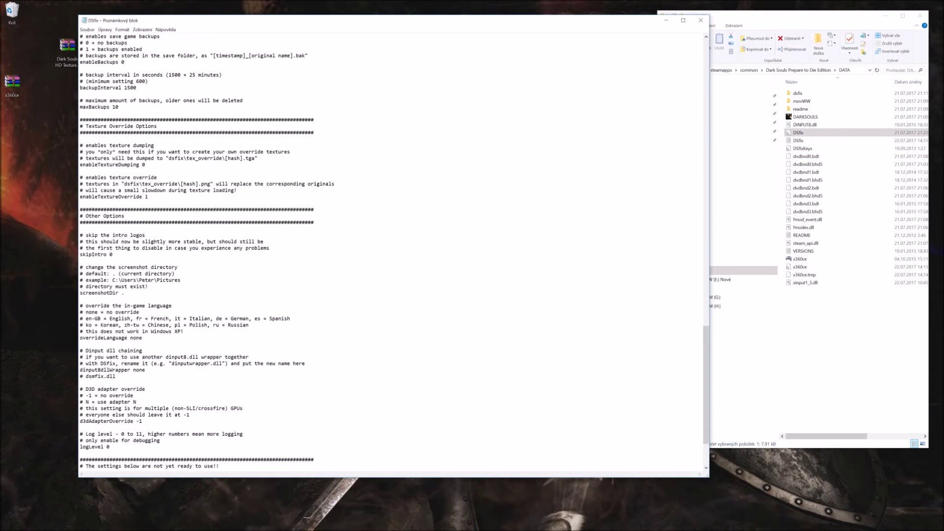
Confirm enableTextureOverride is set to 1
{"action": "left_click_drag", "start_coordinate": [112, 178], "coordinate": [157, 177]}
{"action": "left_click", "coordinate": [159, 171]}
{"action": "left_click_drag", "start_coordinate": [109, 177], "coordinate": [142, 197]}
{"action": "left_click", "coordinate": [158, 178]}
{"action": "left_click", "coordinate": [148, 197]}
Move the Notepad window aside to uncover WinRAR, then close DSfix.ini
{"action": "mouse_move", "coordinate": [271, 24]}
{"action": "left_mouse_down"}
{"action": "mouse_move", "coordinate": [364, 70]}
{"action": "mouse_move", "coordinate": [284, 25]}
{"action": "left_mouse_up"}
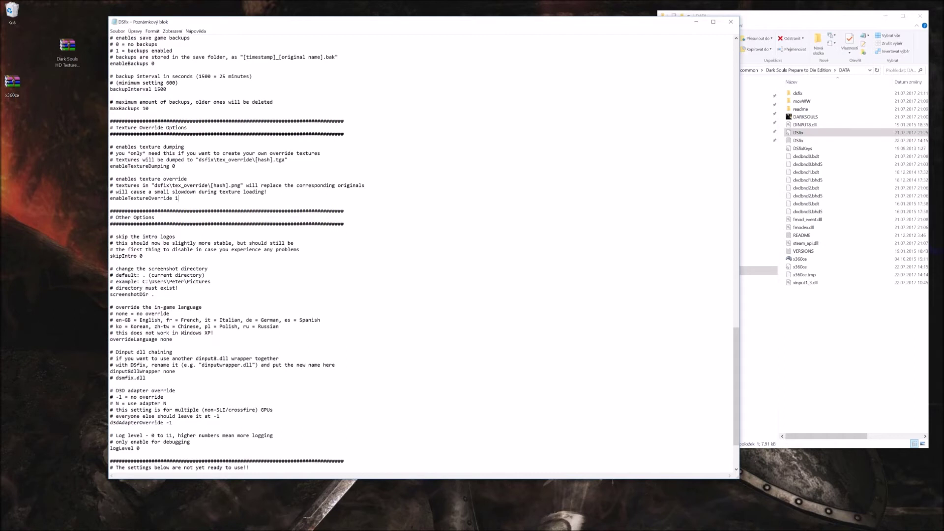
{"action": "scroll", "coordinate": [423, 253], "scroll_direction": "down", "scroll_amount": 3}
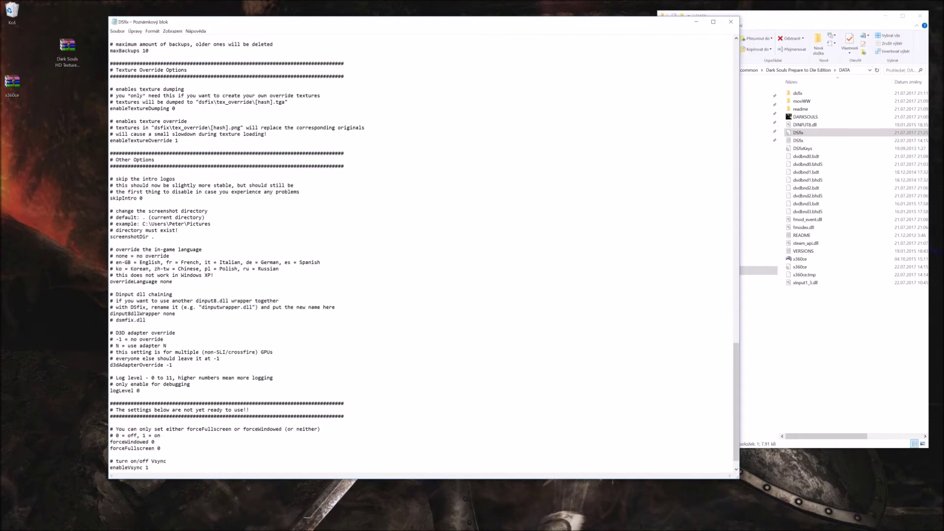
{"action": "scroll", "coordinate": [423, 253], "scroll_direction": "down", "scroll_amount": 1}
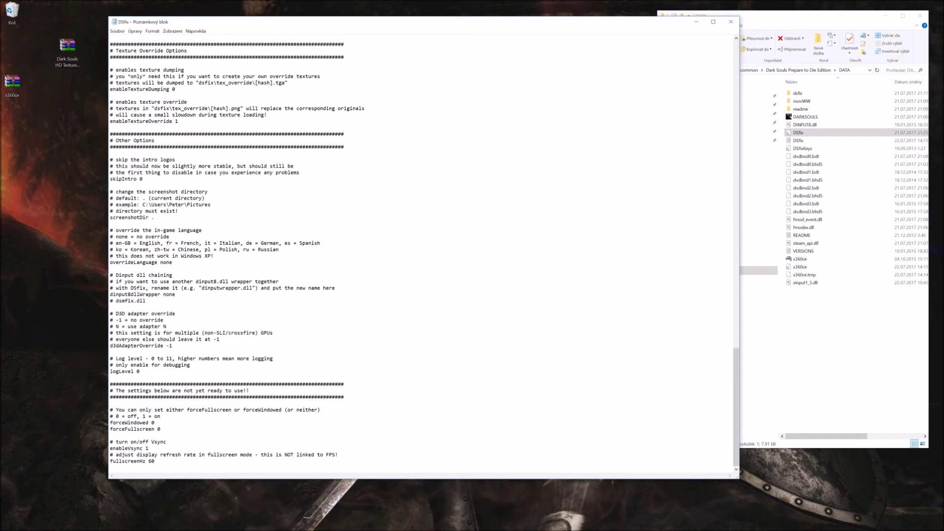
{"action": "left_click", "coordinate": [730, 22]}
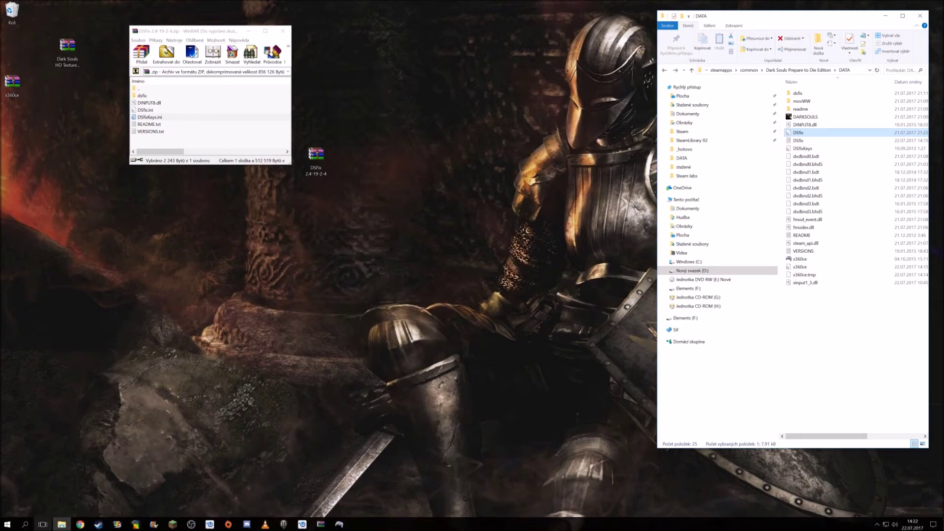
Launch Dark Souls: Prepare to Die Edition with HRÁT from the Steam library
{"action": "left_click", "coordinate": [99, 527]}
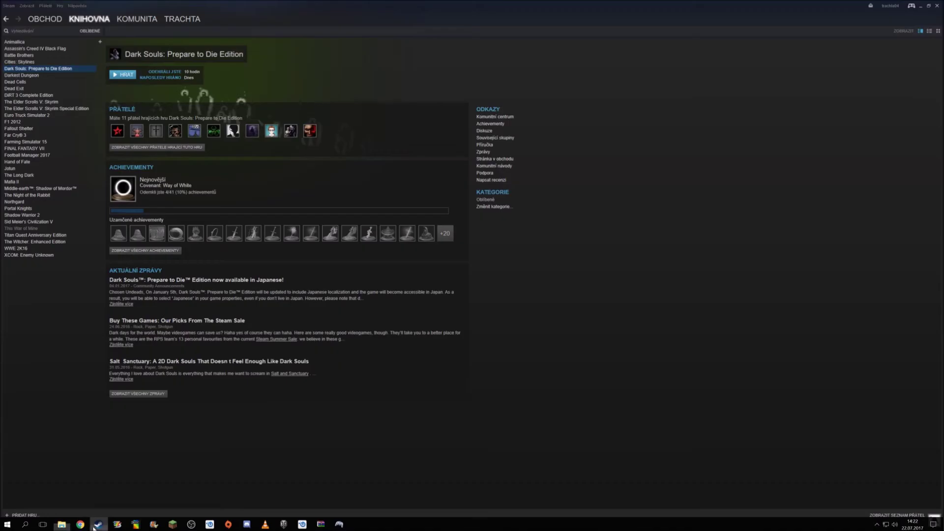
{"action": "left_click", "coordinate": [123, 75]}
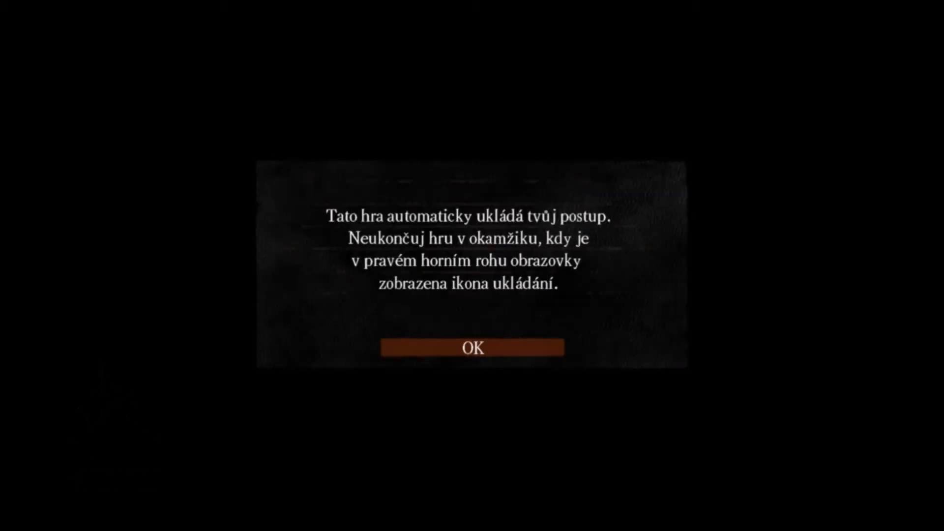
Get past the autosave notice and title screen into Dark Souls' PC settings
{"action": "key", "text": "Return"}
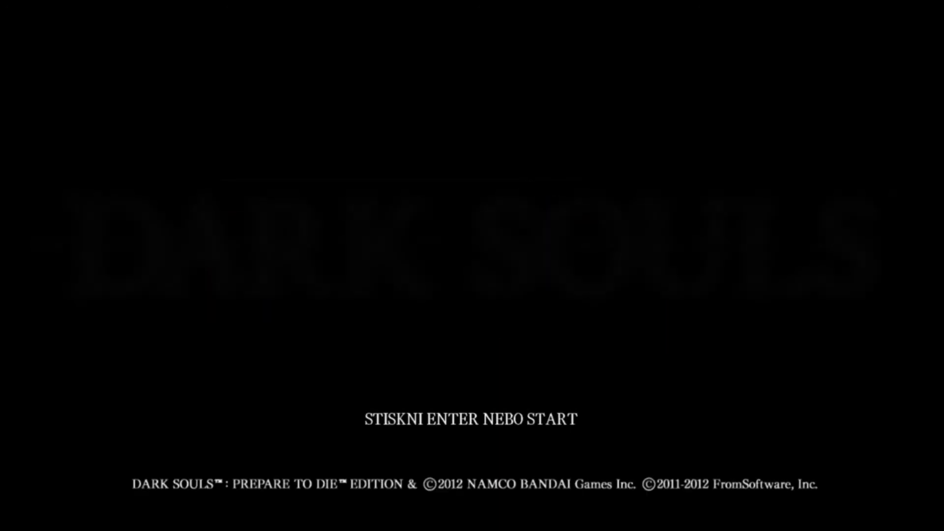
{"action": "key", "text": "Return"}
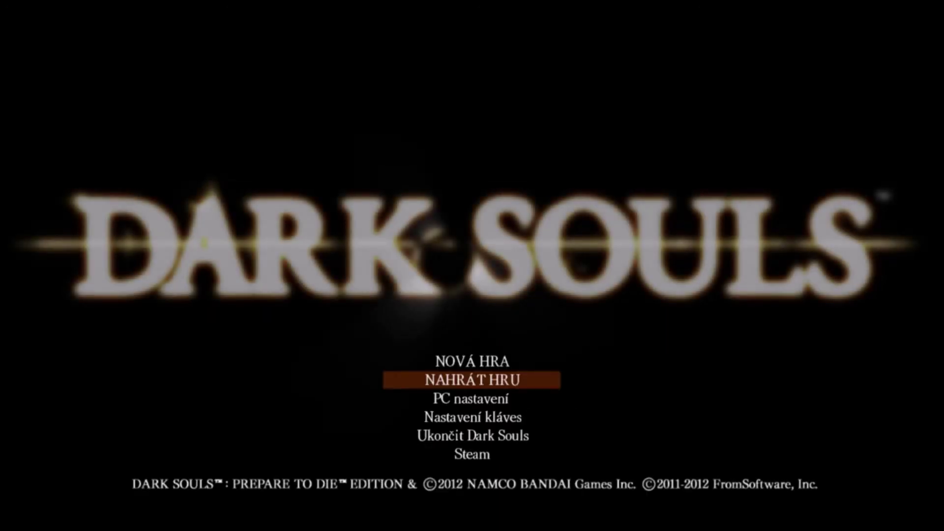
{"action": "key", "text": "Down"}
{"action": "key", "text": "Return"}
{"action": "key", "text": "Down"}
{"action": "key", "text": "Down"}
{"action": "key", "text": "Down"}
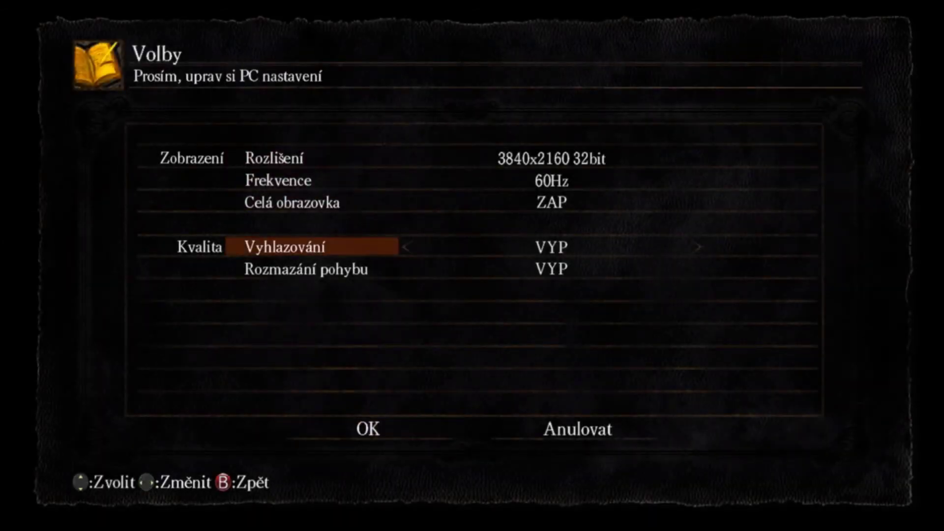
Leave anti-aliasing and motion blur off (VYP), then quit Dark Souls back to Steam
{"action": "key", "text": "Down"}
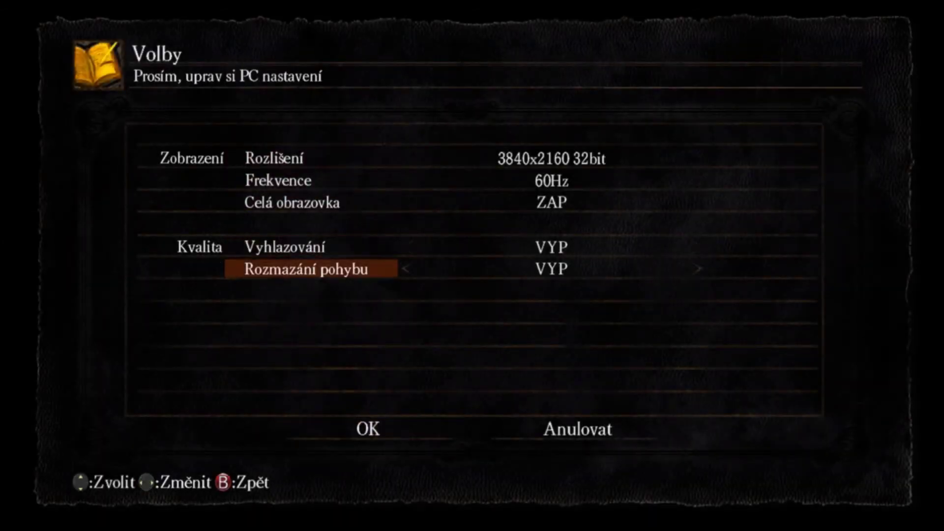
{"action": "key", "text": "Up"}
{"action": "key", "text": "Down"}
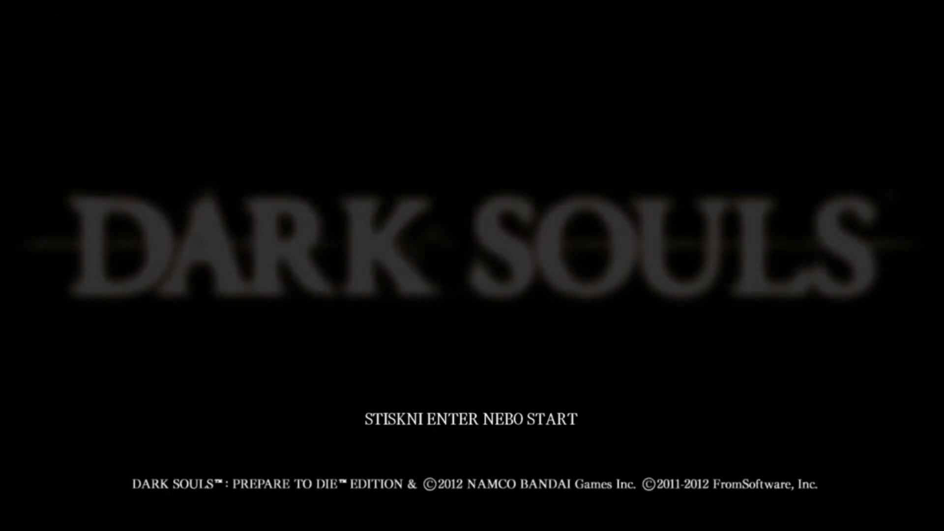
{"action": "key", "text": "Return"}
{"action": "key", "text": "Down"}
{"action": "key", "text": "Down"}
{"action": "key", "text": "Down"}
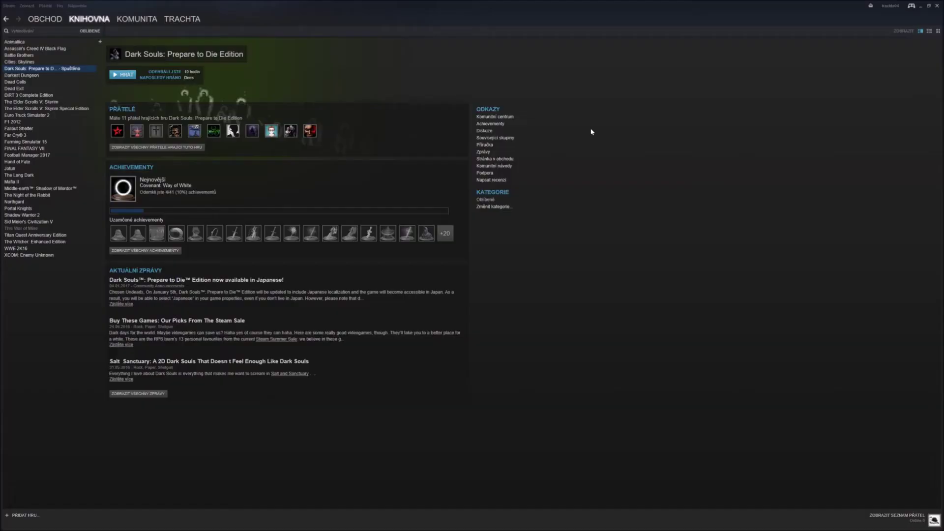
Minimize Steam and move the DSfix archive icon under x360ce on the desktop
{"action": "left_click", "coordinate": [921, 8]}
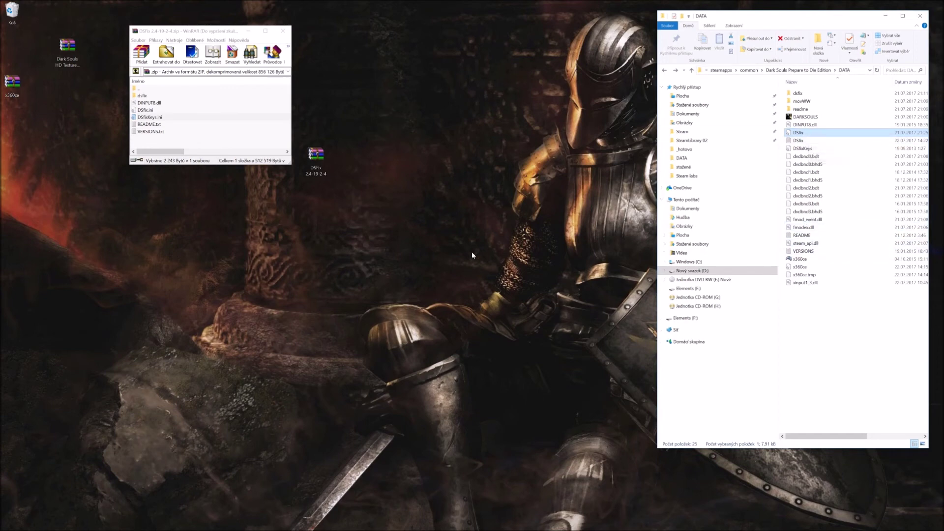
{"action": "left_click_drag", "start_coordinate": [315, 155], "coordinate": [14, 122]}
{"action": "left_click", "coordinate": [349, 308]}
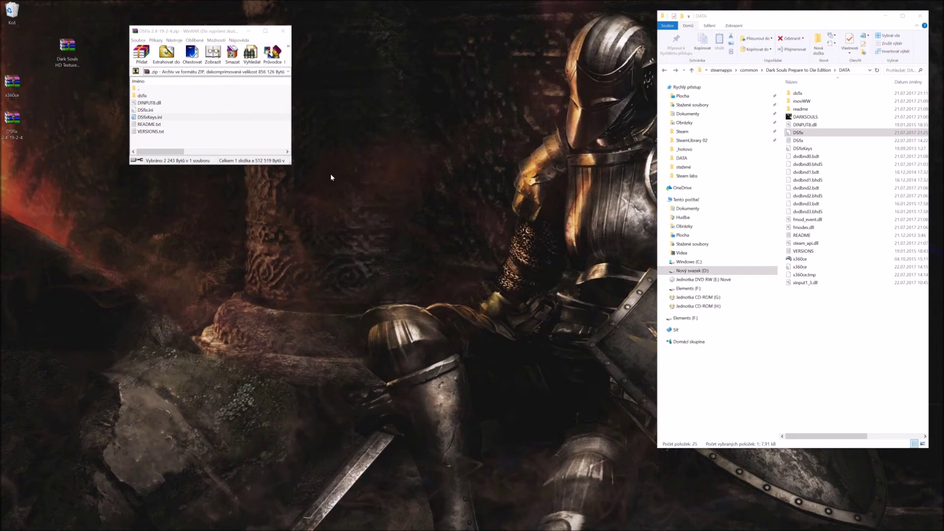
Close the DSfix archive window and move the HD Texture pack icon mid-desktop
{"action": "left_click", "coordinate": [282, 30]}
{"action": "left_click", "coordinate": [282, 32]}
{"action": "left_click_drag", "start_coordinate": [75, 43], "coordinate": [376, 188]}
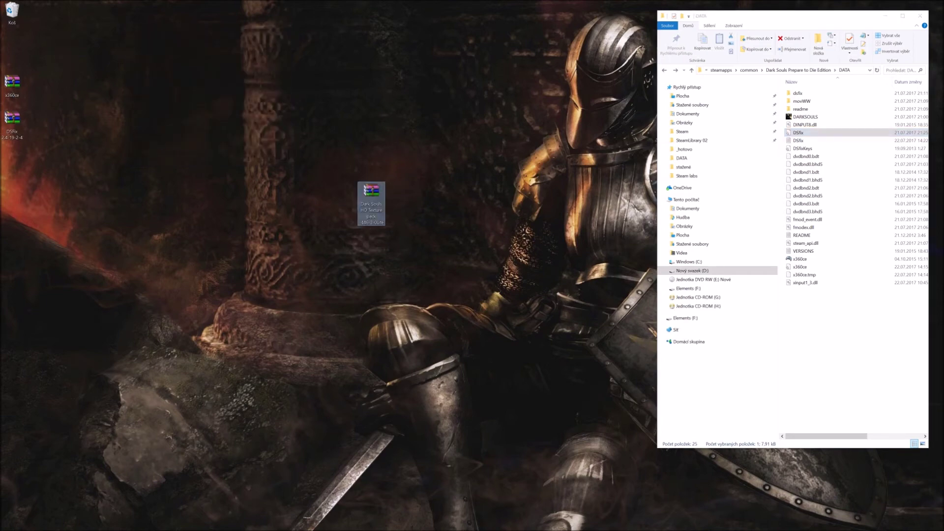
{"action": "mouse_move", "coordinate": [81, 524]}
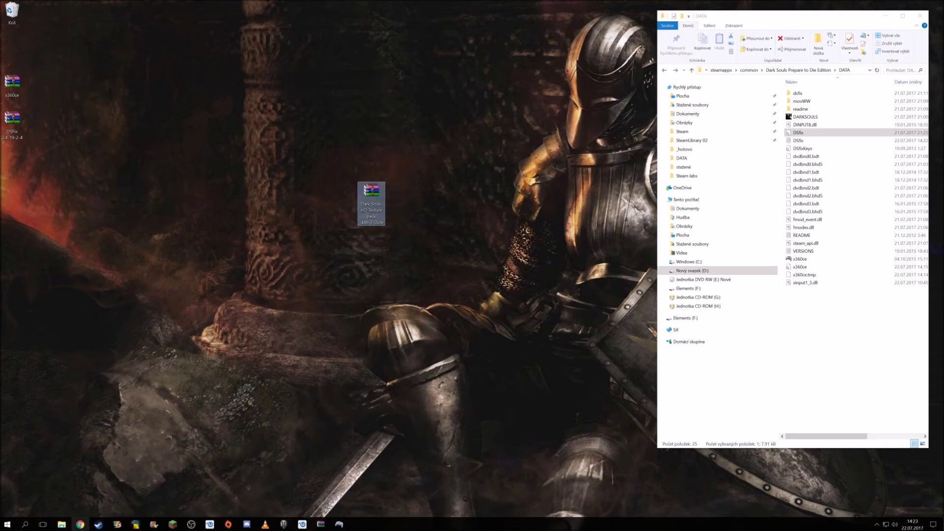
{"action": "left_click", "coordinate": [80, 487]}
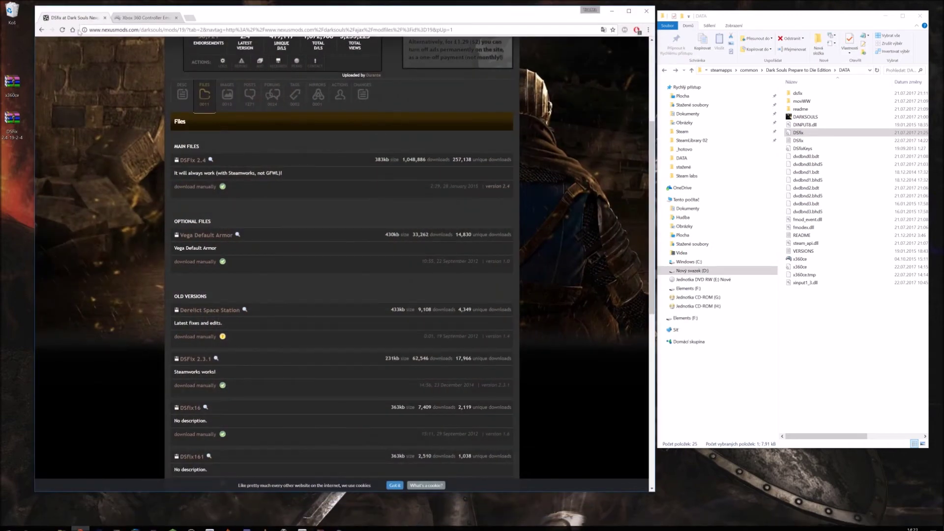
Go back through Chrome history to the Dark Souls HD Texture Pack page's Files list
{"action": "scroll", "coordinate": [166, 242], "scroll_direction": "up", "scroll_amount": 4}
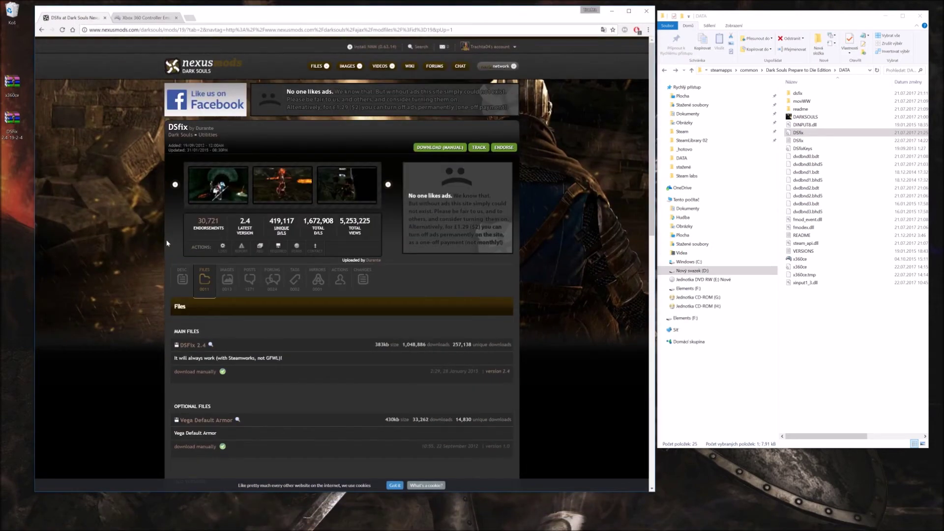
{"action": "left_click", "coordinate": [42, 30]}
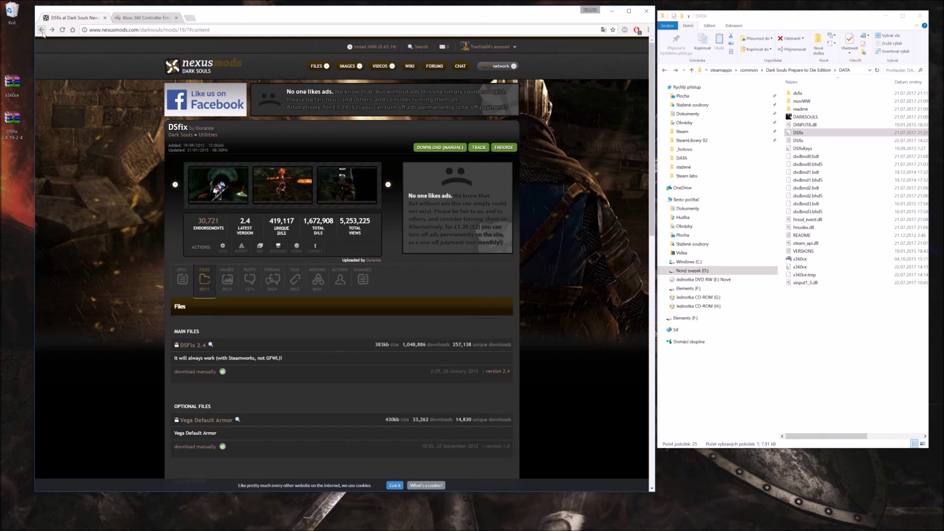
{"action": "left_click", "coordinate": [42, 30]}
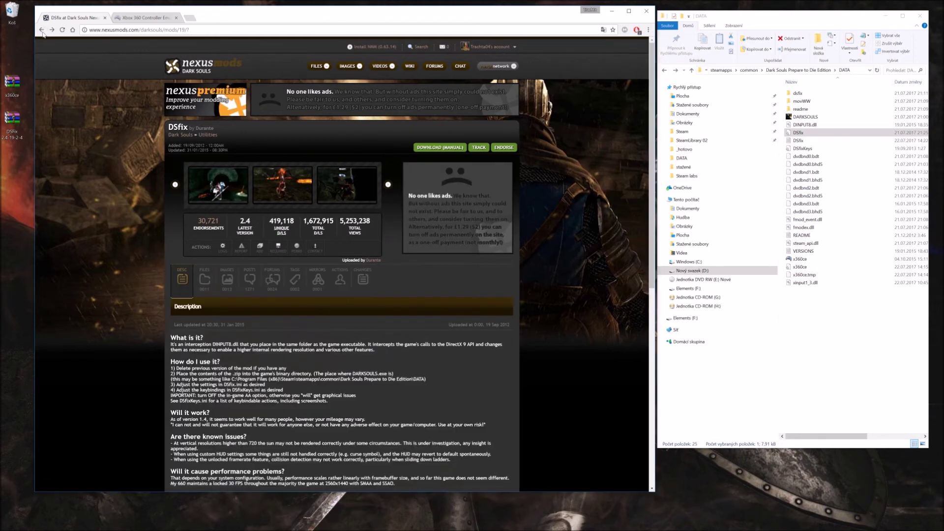
{"action": "left_click", "coordinate": [42, 30]}
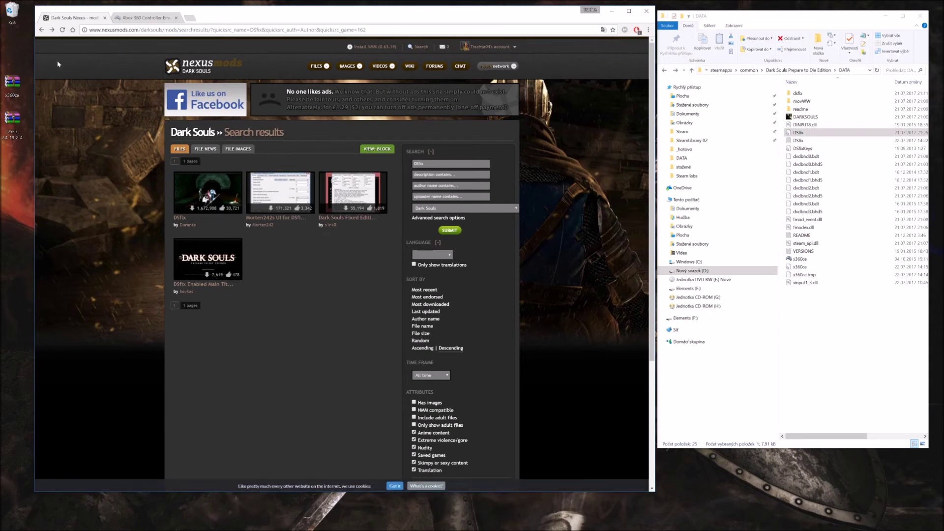
{"action": "left_click", "coordinate": [42, 30]}
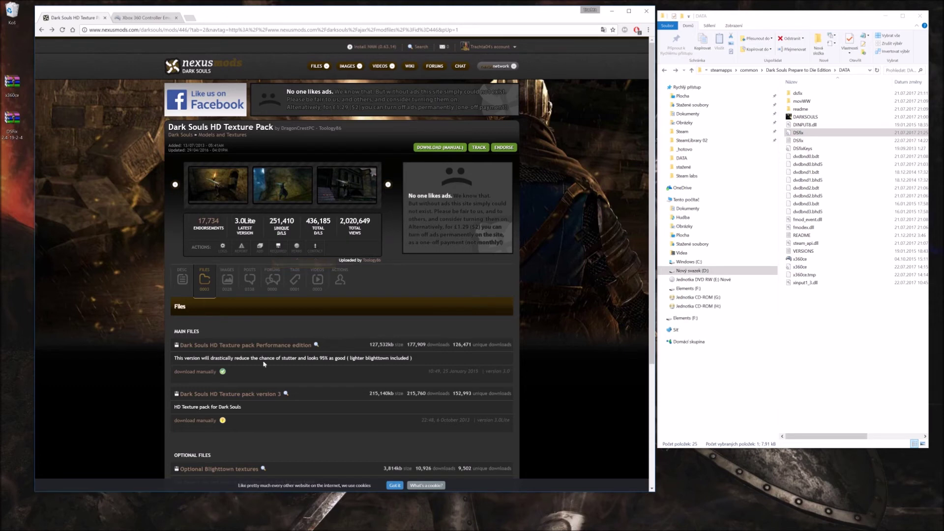
{"action": "scroll", "coordinate": [226, 389], "scroll_direction": "down", "scroll_amount": 3}
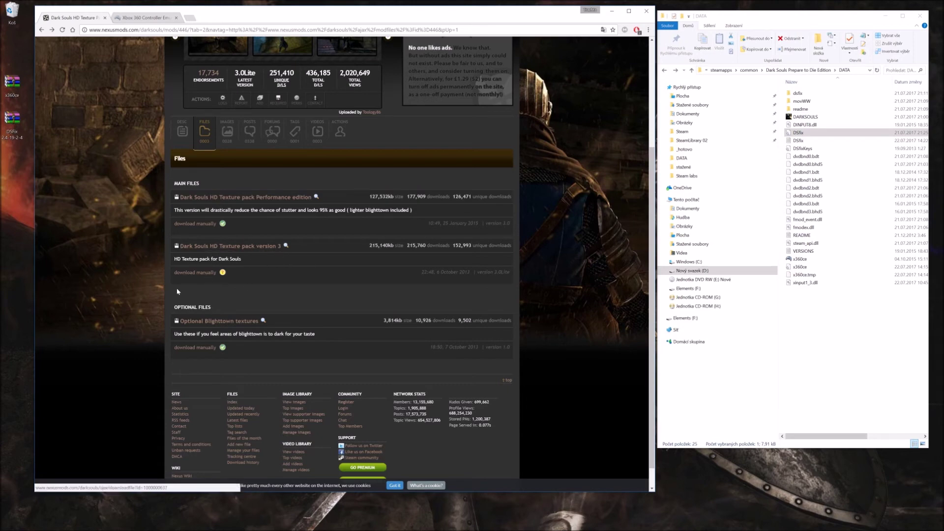
{"action": "scroll", "coordinate": [318, 304], "scroll_direction": "up", "scroll_amount": 1}
Open the HD Texture pack archive from the desktop and its Dark Souls HD Textures folder
{"action": "scroll", "coordinate": [318, 305], "scroll_direction": "up", "scroll_amount": 3}
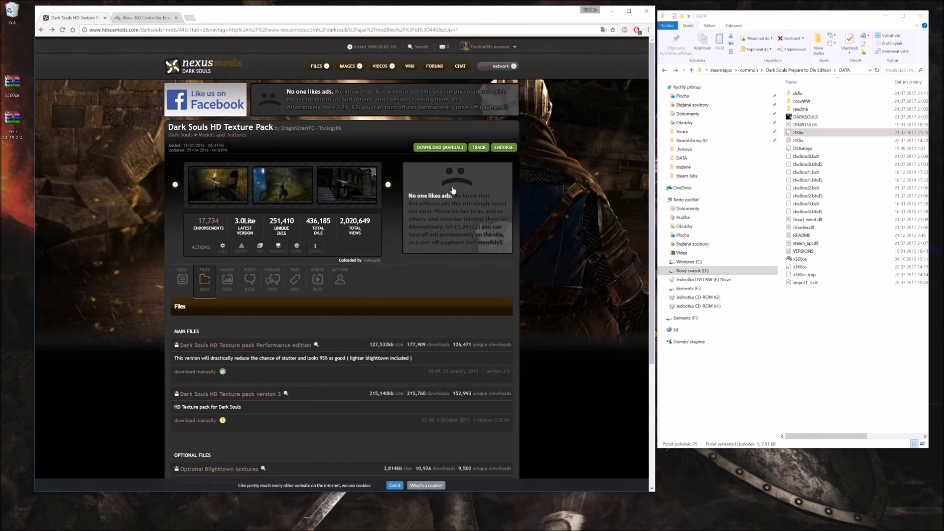
{"action": "left_click", "coordinate": [611, 11]}
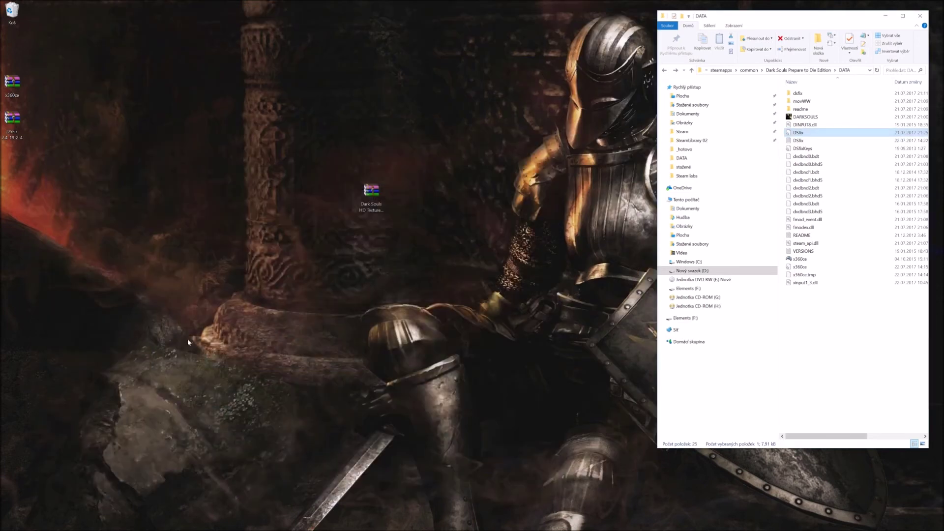
{"action": "left_click_drag", "start_coordinate": [366, 192], "coordinate": [284, 154]}
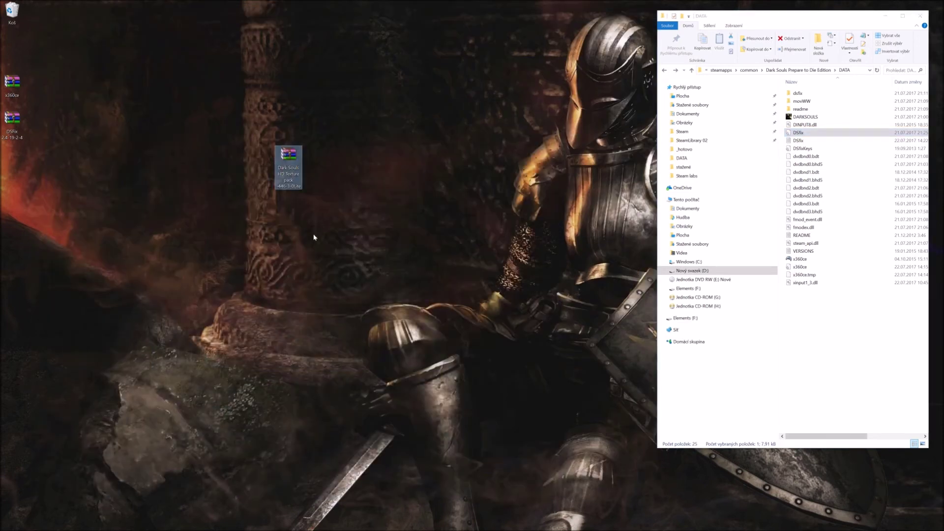
{"action": "double_click", "coordinate": [290, 156]}
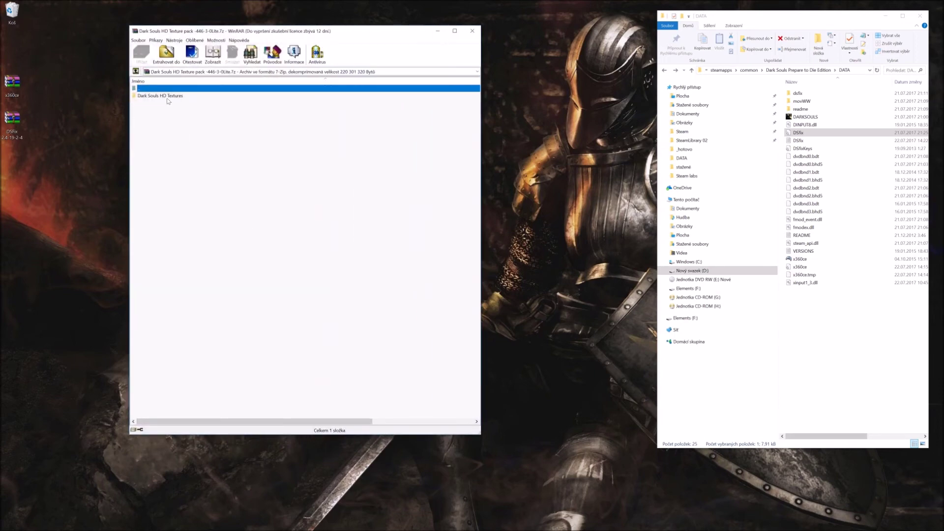
{"action": "double_click", "coordinate": [167, 96]}
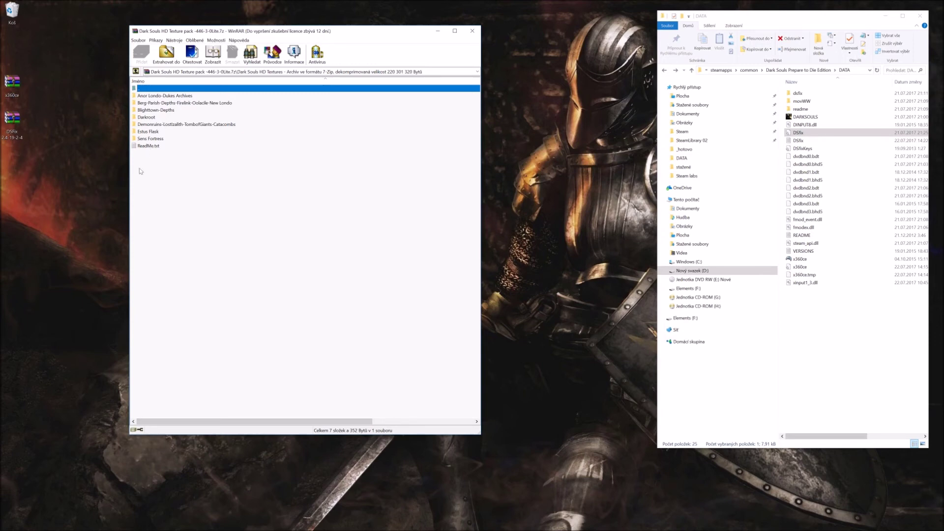
{"action": "double_click", "coordinate": [156, 146]}
{"action": "left_click_drag", "start_coordinate": [475, 27], "coordinate": [432, 81]}
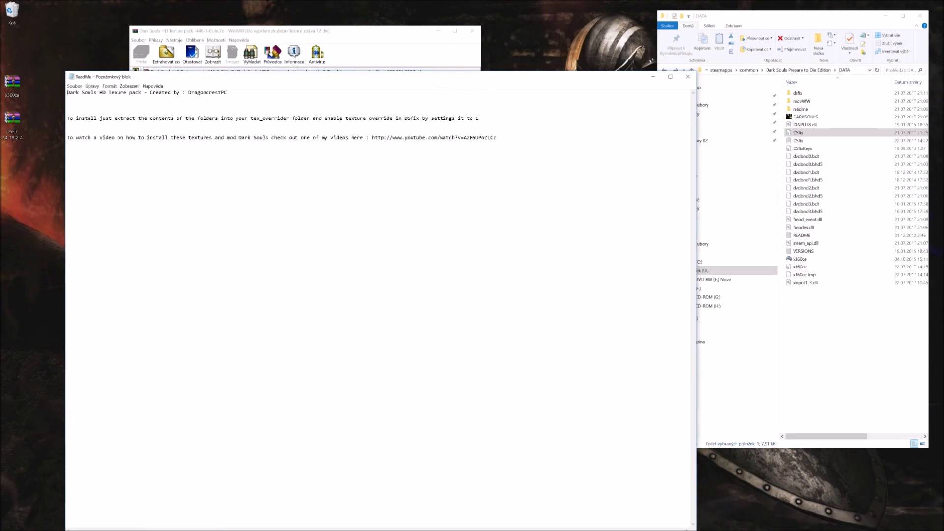
{"action": "left_click_drag", "start_coordinate": [249, 118], "coordinate": [68, 124]}
{"action": "left_click", "coordinate": [68, 111]}
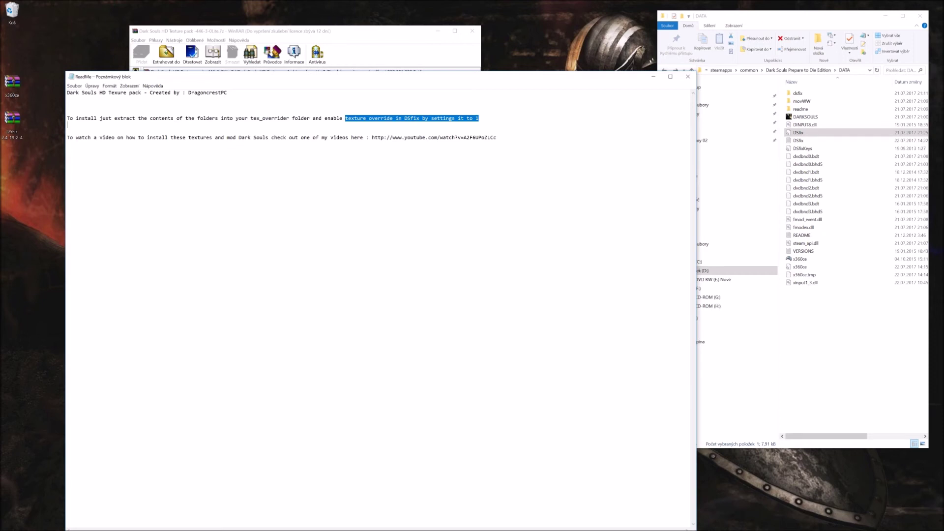
{"action": "left_click", "coordinate": [479, 119]}
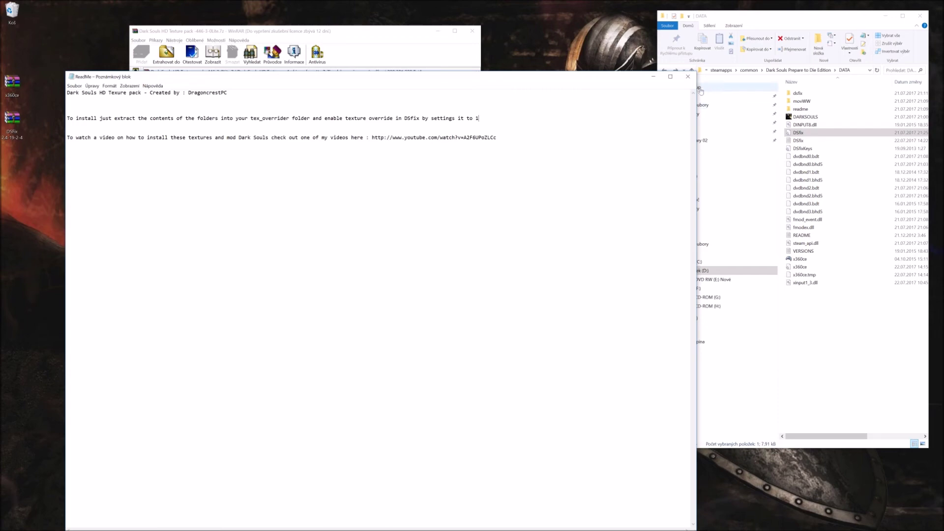
{"action": "left_click", "coordinate": [687, 76]}
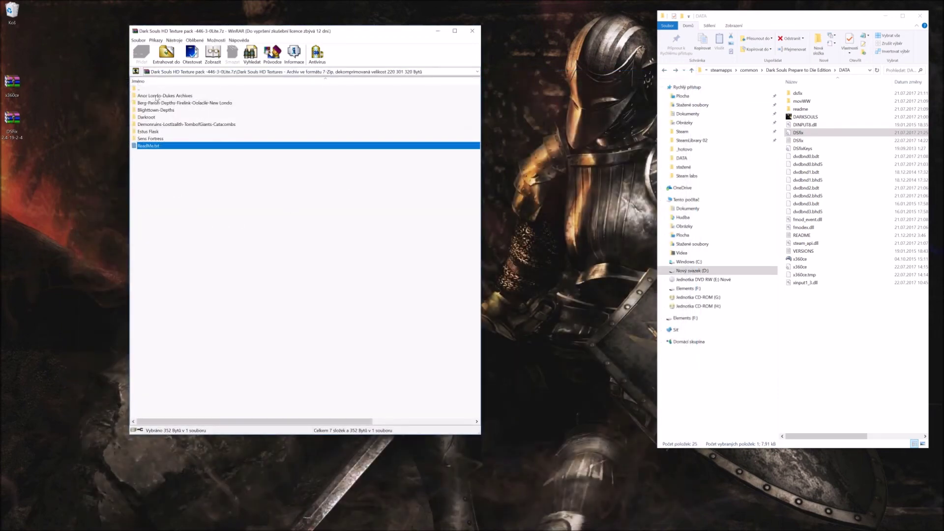
Open DATA\dsfix\tex_override with its 90 textures and enlarge the Explorer window
{"action": "double_click", "coordinate": [799, 96]}
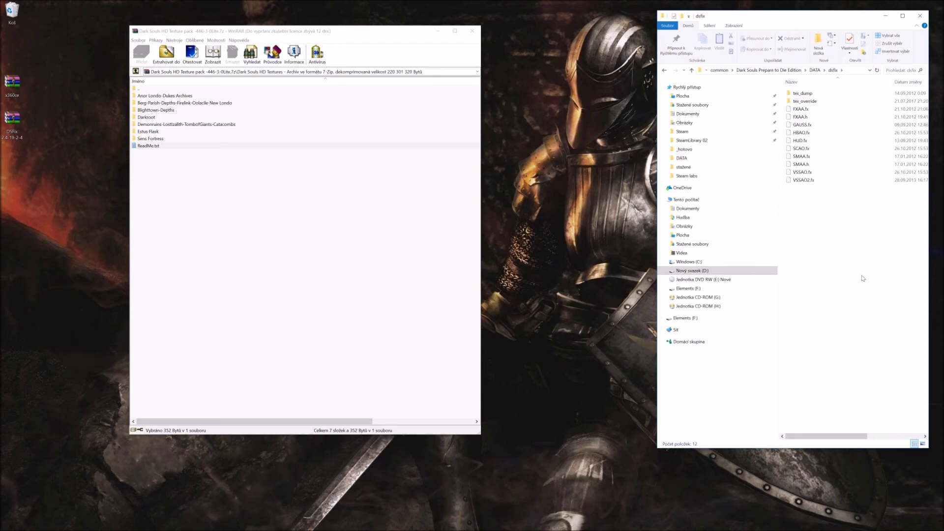
{"action": "double_click", "coordinate": [803, 101]}
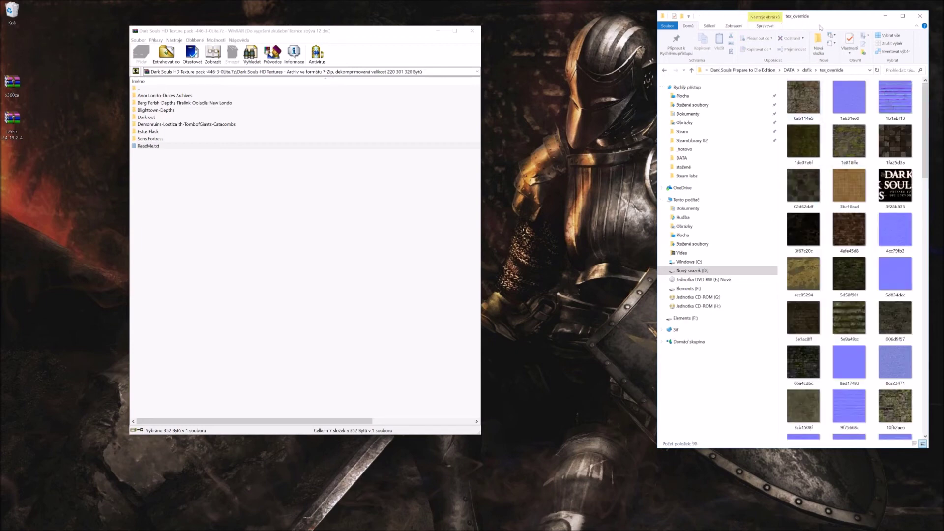
{"action": "left_click_drag", "start_coordinate": [828, 20], "coordinate": [674, 21]}
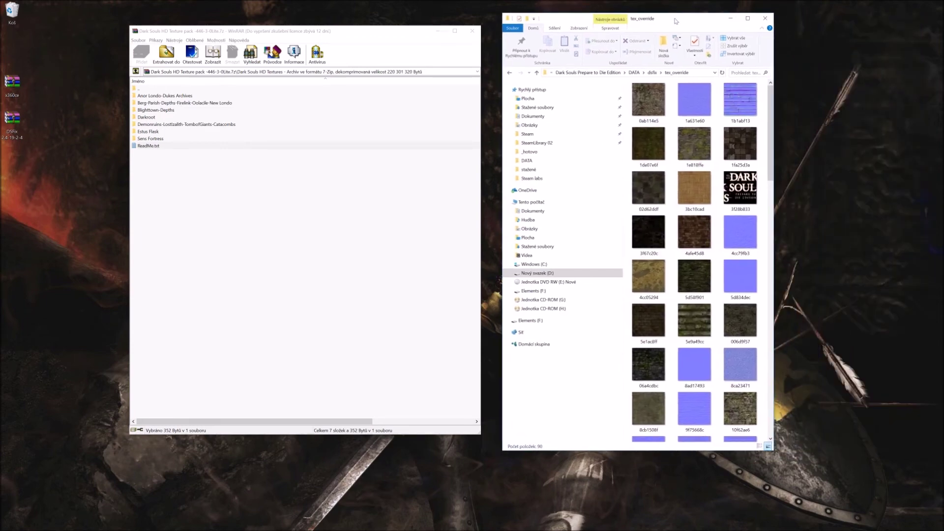
{"action": "left_click_drag", "start_coordinate": [770, 448], "coordinate": [940, 519]}
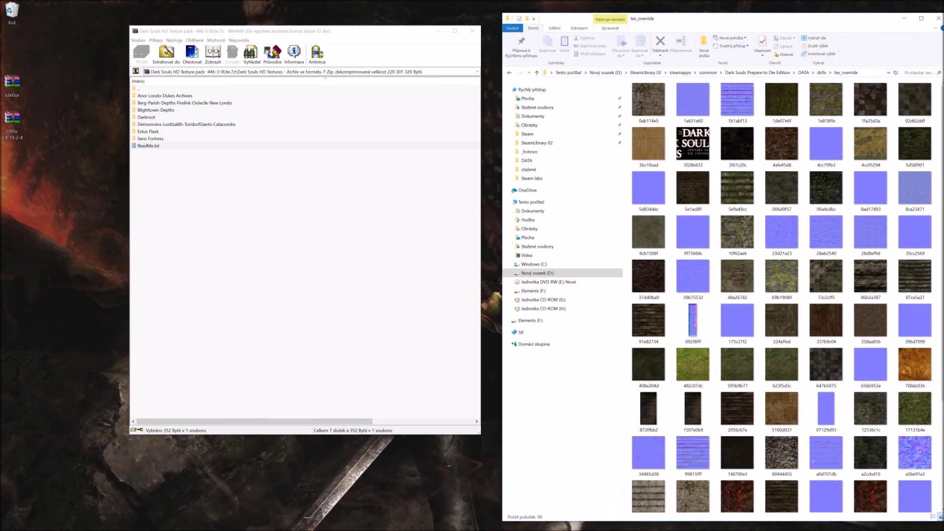
Add the four Anor Londo-Dukes Archives .dds textures, replacing existing ones, then open Berg-Parish
{"action": "double_click", "coordinate": [164, 97]}
{"action": "left_click_drag", "start_coordinate": [156, 132], "coordinate": [629, 229]}
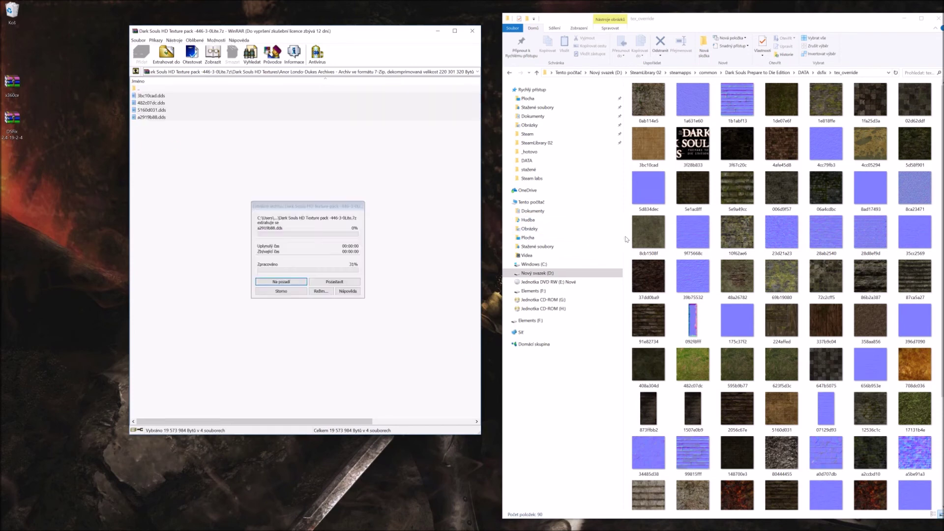
{"action": "left_click", "coordinate": [445, 252]}
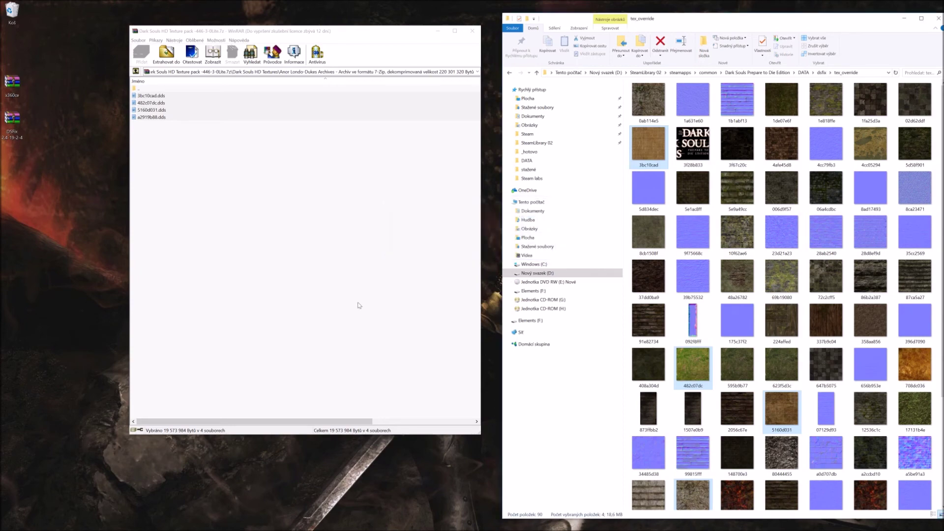
{"action": "double_click", "coordinate": [136, 88]}
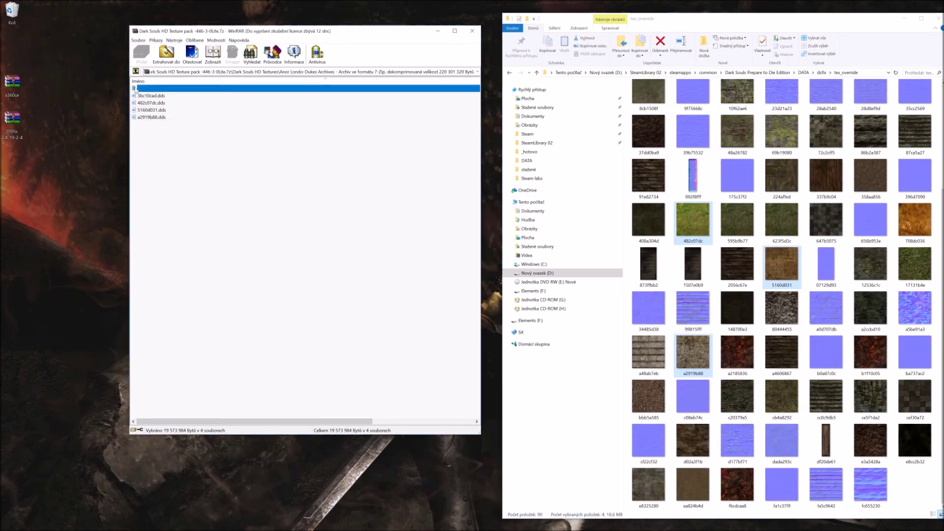
{"action": "double_click", "coordinate": [143, 104]}
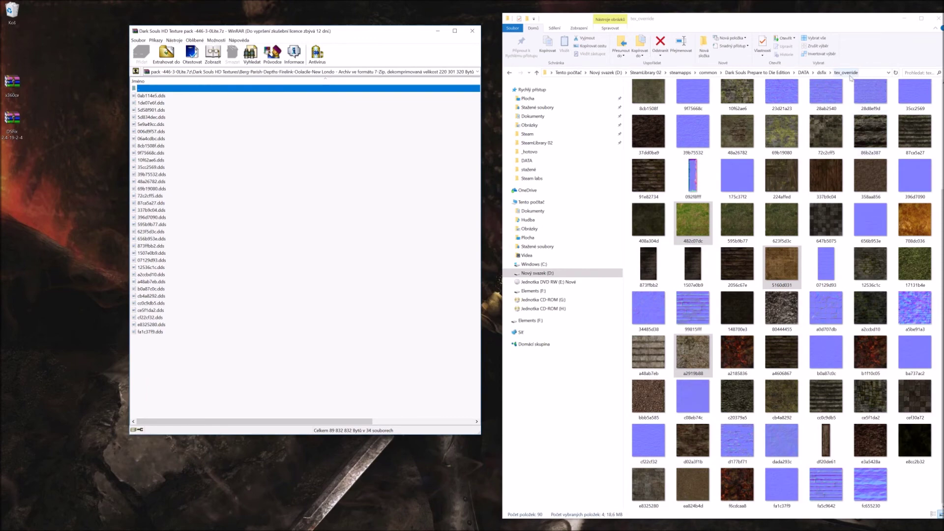
Close WinRAR and tex_override, placing the HD texture archive in the left desktop column
{"action": "left_click", "coordinate": [472, 30]}
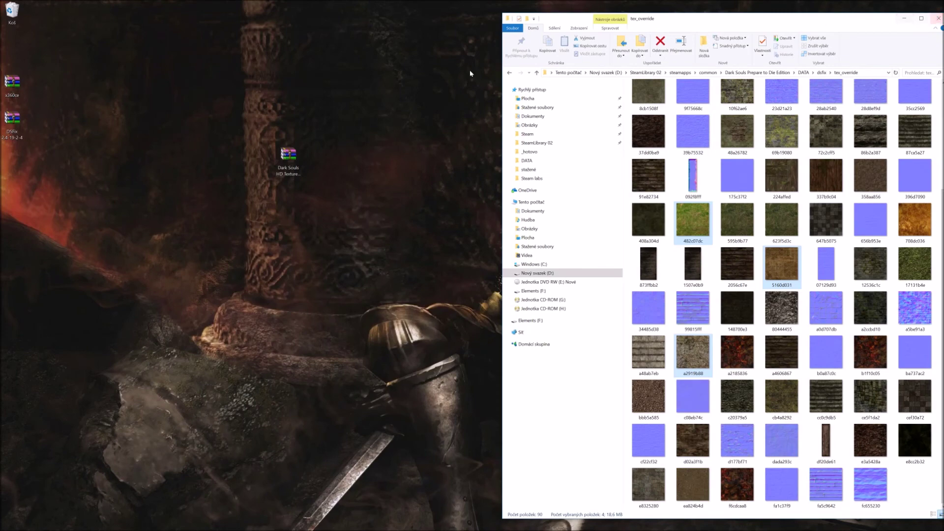
{"action": "left_click", "coordinate": [931, 18]}
{"action": "left_click_drag", "start_coordinate": [289, 156], "coordinate": [6, 167]}
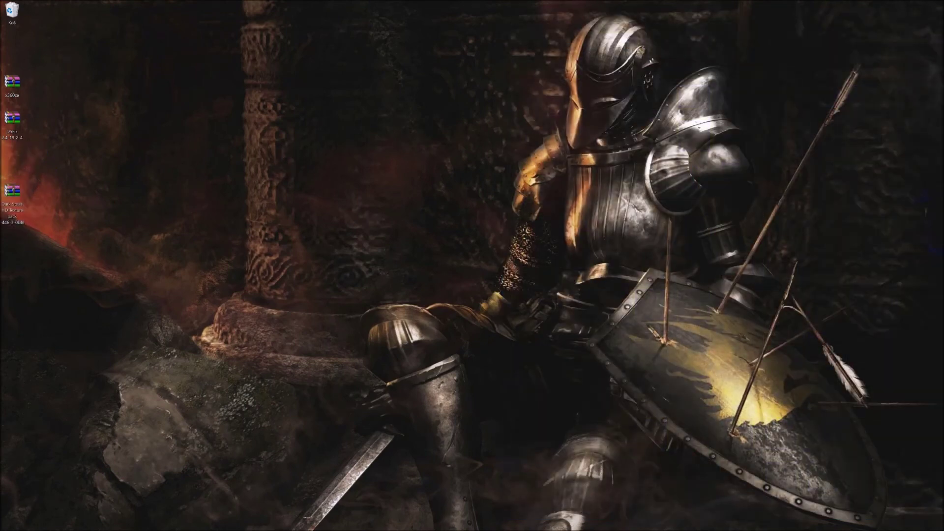
Launch Dark Souls via HRÁT in Steam and pass the autosave notice and title screen
{"action": "left_click", "coordinate": [99, 525]}
{"action": "left_click", "coordinate": [123, 74]}
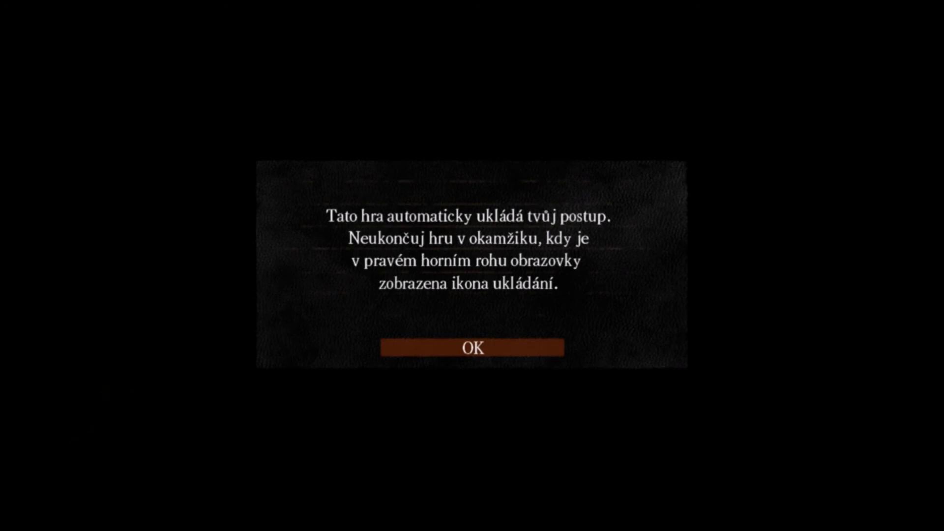
{"action": "key", "text": "Return"}
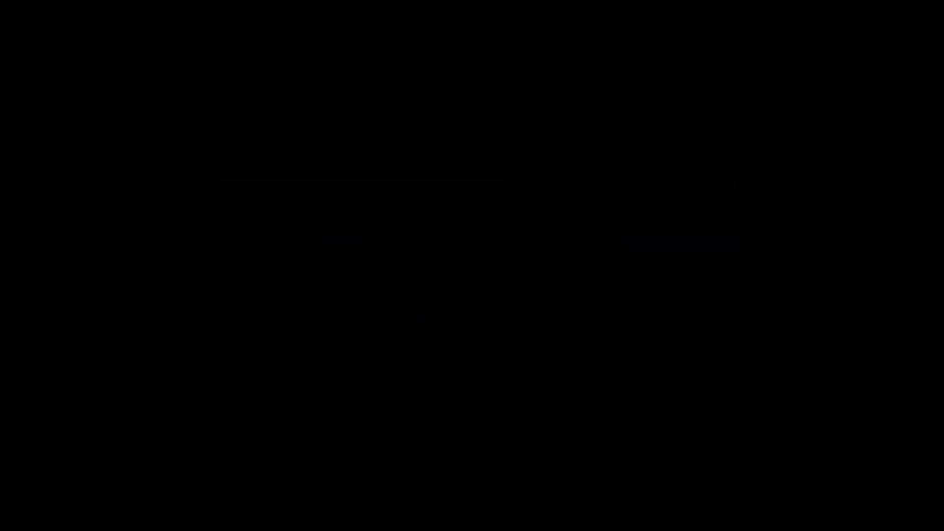
{"action": "key", "text": "Return"}
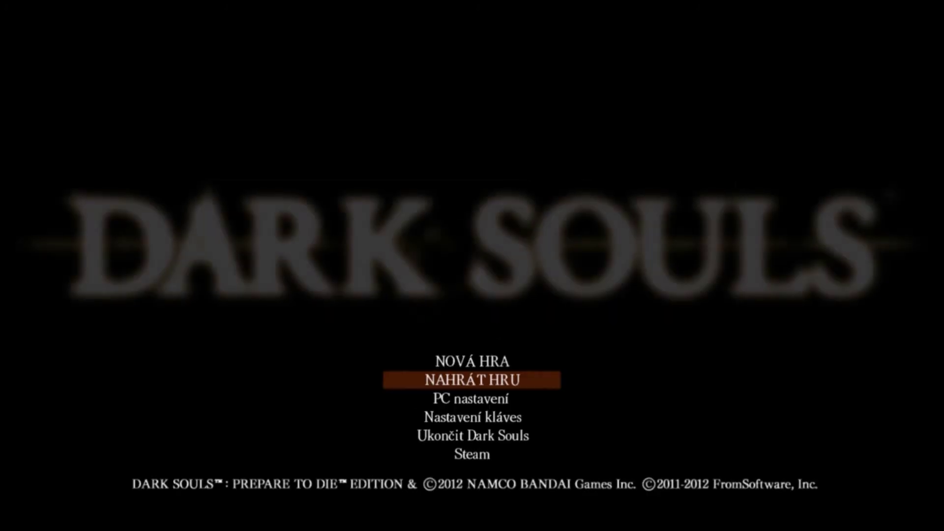
Load the level 22 save and run from the bonfire onto the bridge, targeting an enemy
{"action": "key", "text": "Return"}
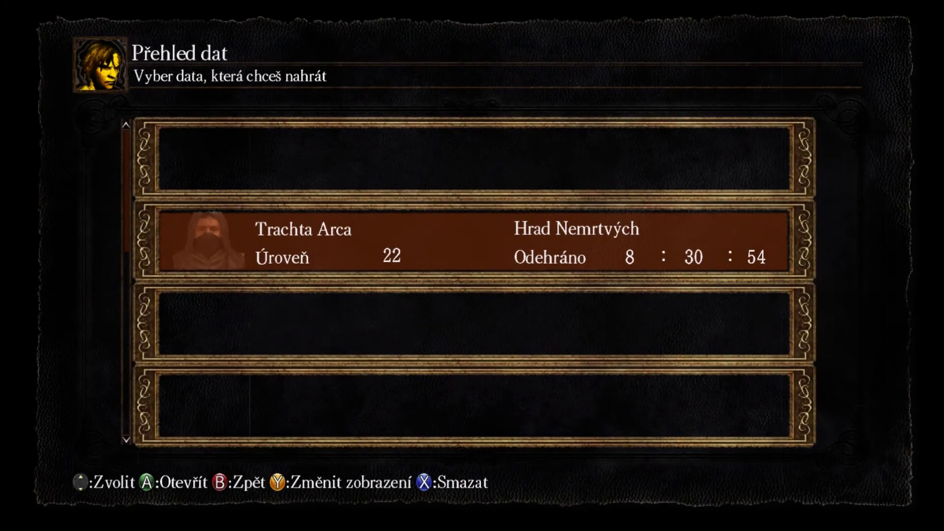
{"action": "key", "text": "Return"}
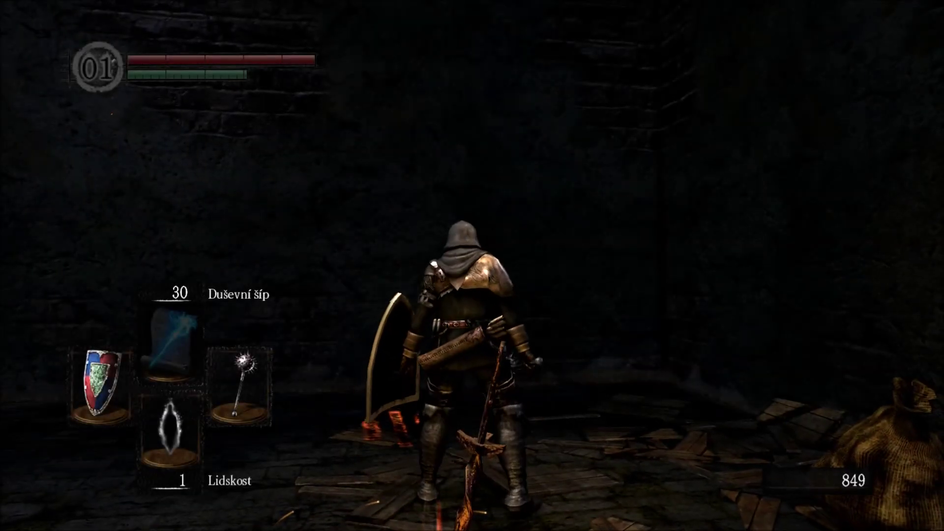
{"action": "key", "text": "w"}
{"action": "key", "text": "w"}
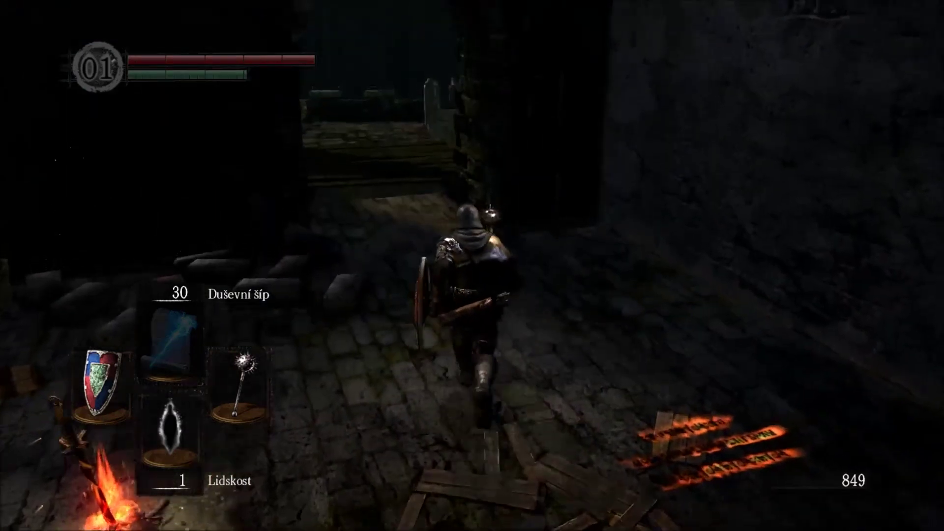
{"action": "key", "text": "Escape"}
{"action": "key", "text": "Escape"}
{"action": "key", "text": "w"}
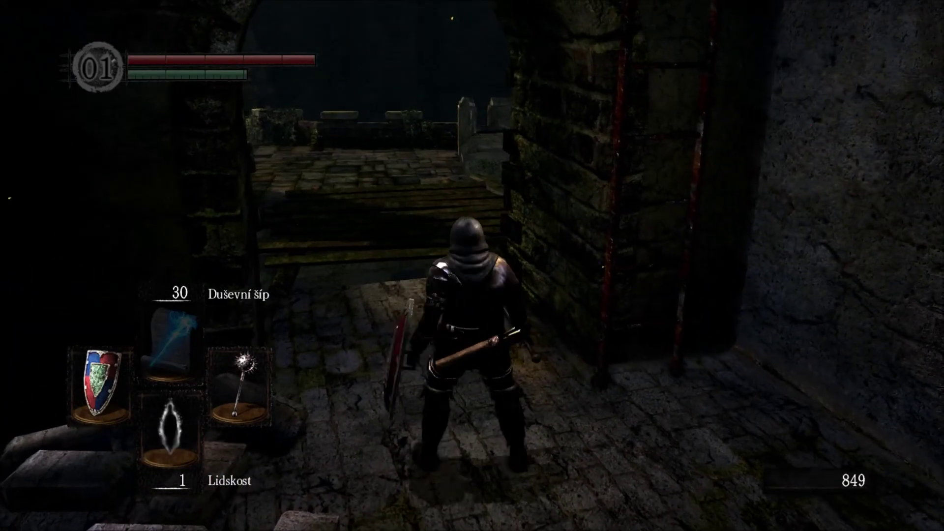
{"action": "key", "text": "w"}
{"action": "key", "text": "q"}
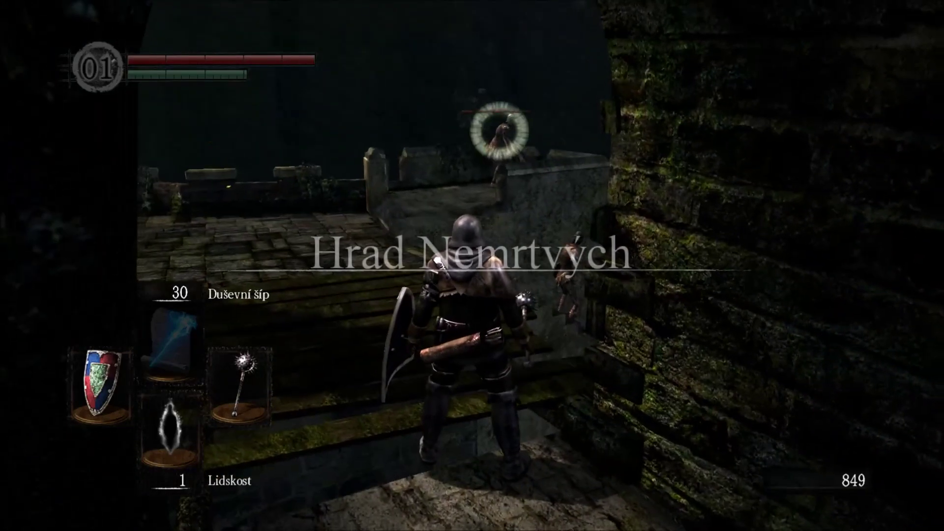
Back away from the enemy on the planks and retreat toward the bonfire area
{"action": "key", "text": "s"}
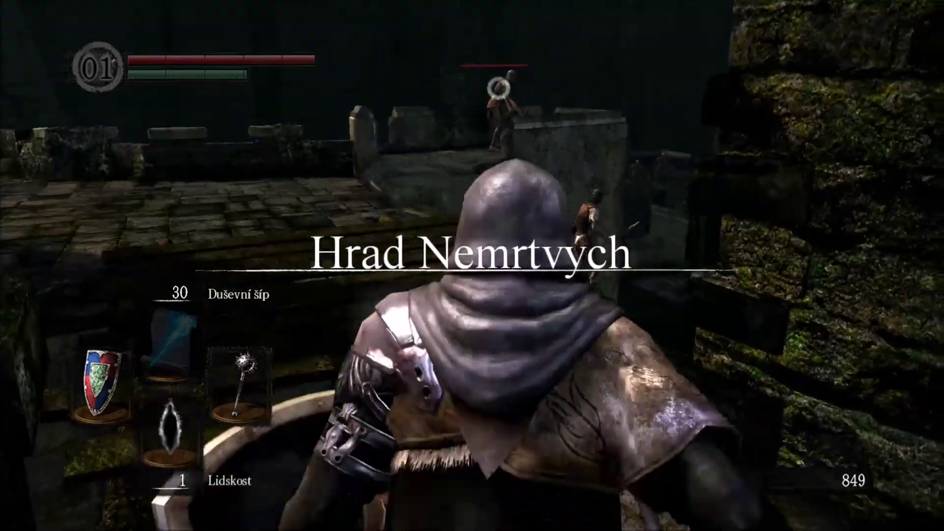
{"action": "key", "text": "q"}
{"action": "key", "text": "w"}
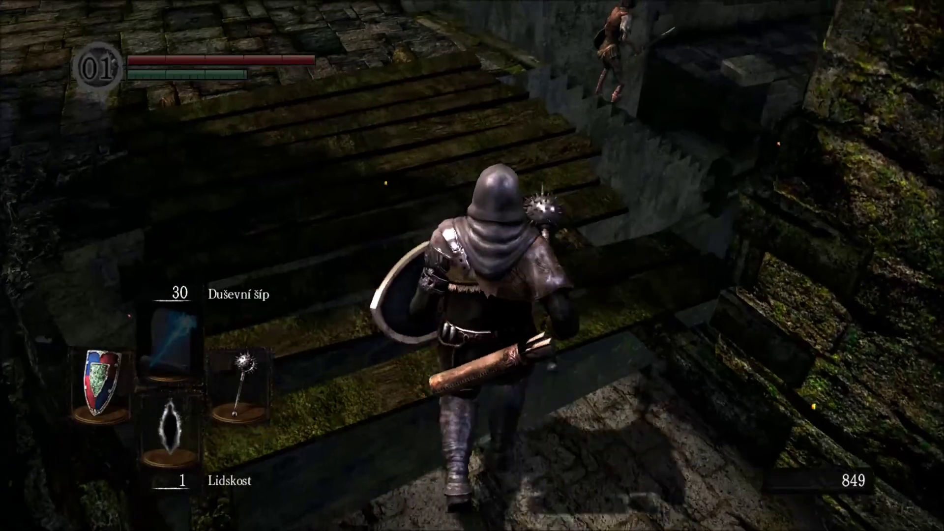
{"action": "key", "text": "w"}
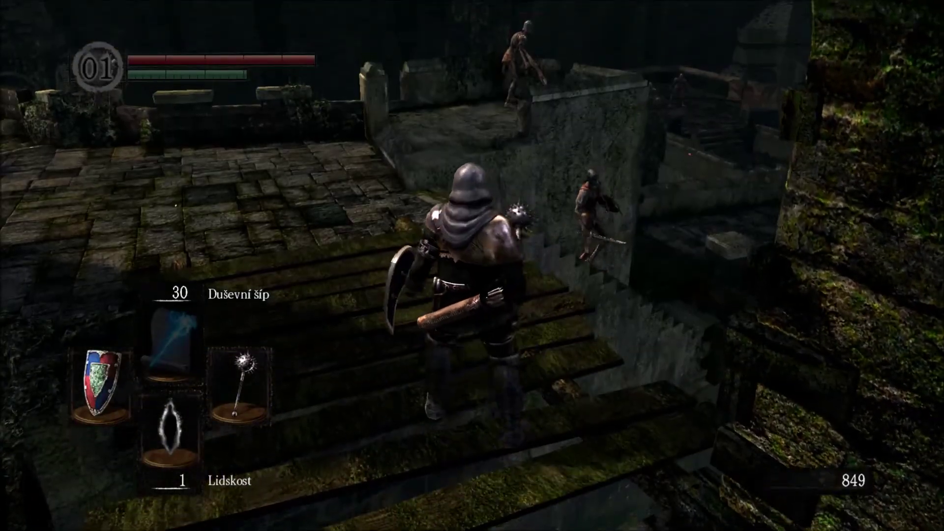
{"action": "key", "text": "q"}
{"action": "key", "text": "s"}
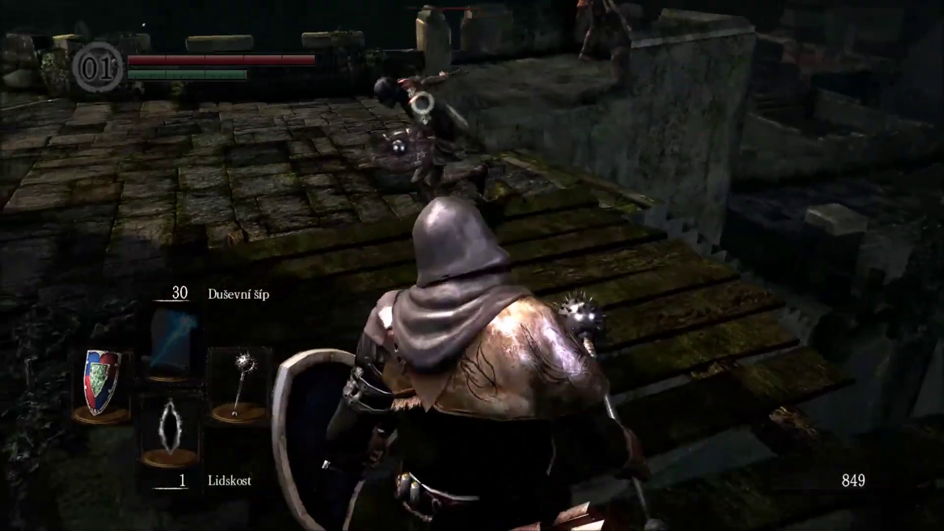
{"action": "key", "text": "s"}
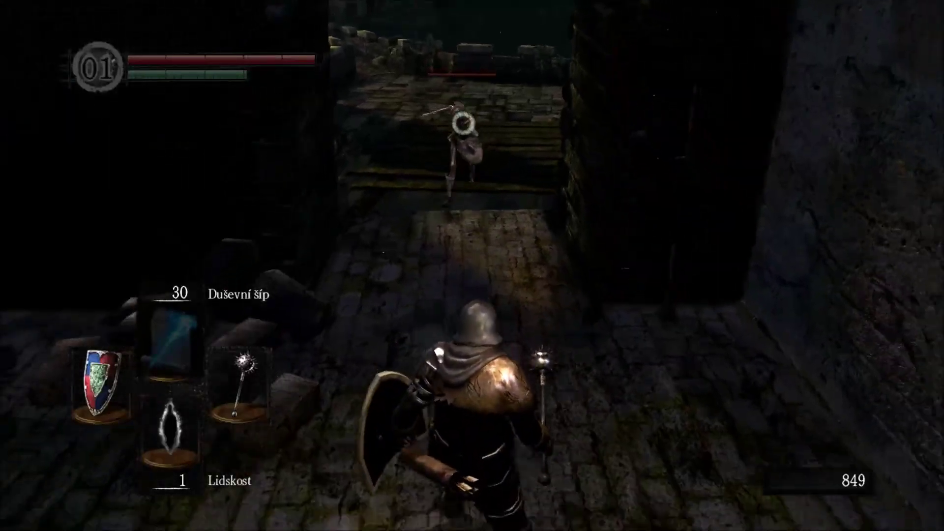
Circle and kill the skeleton with the mace, then charge the crossbow enemy on the rampart
{"action": "key", "text": "d"}
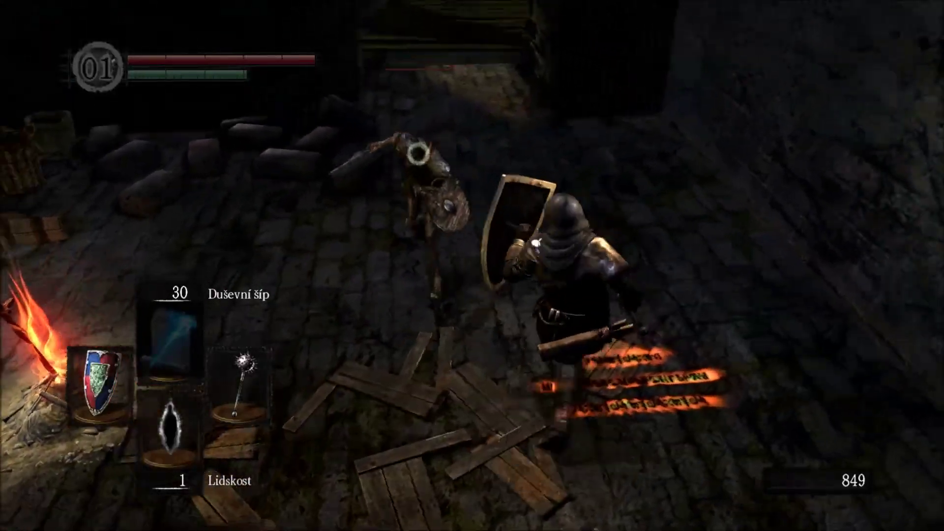
{"action": "key", "text": "d"}
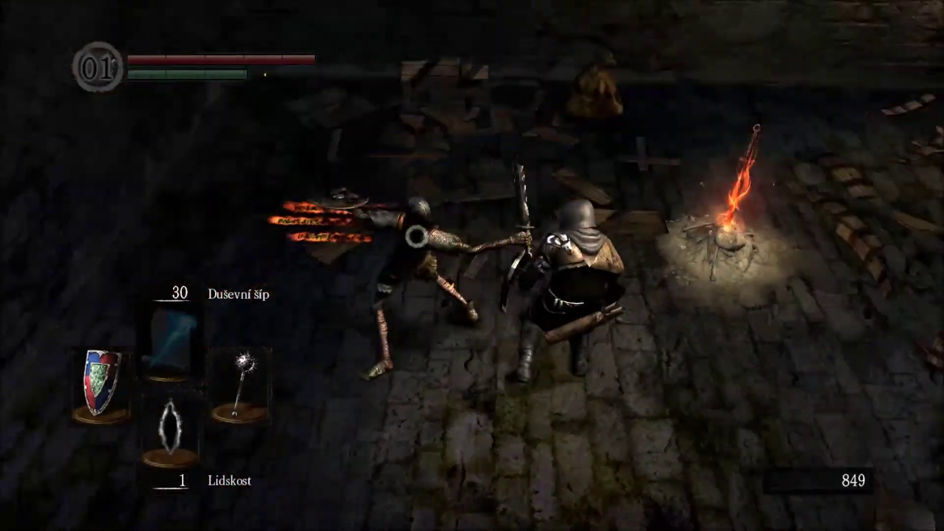
{"action": "key", "text": "d"}
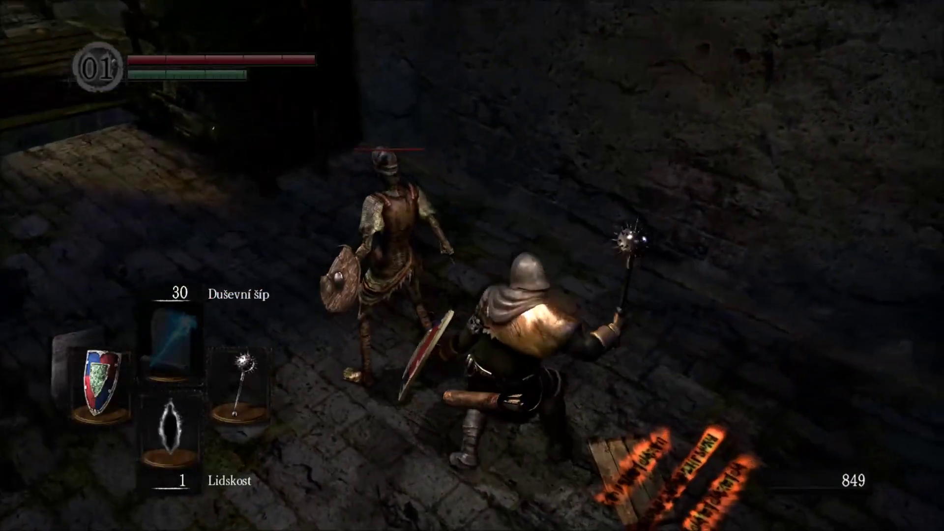
{"action": "key", "text": "s"}
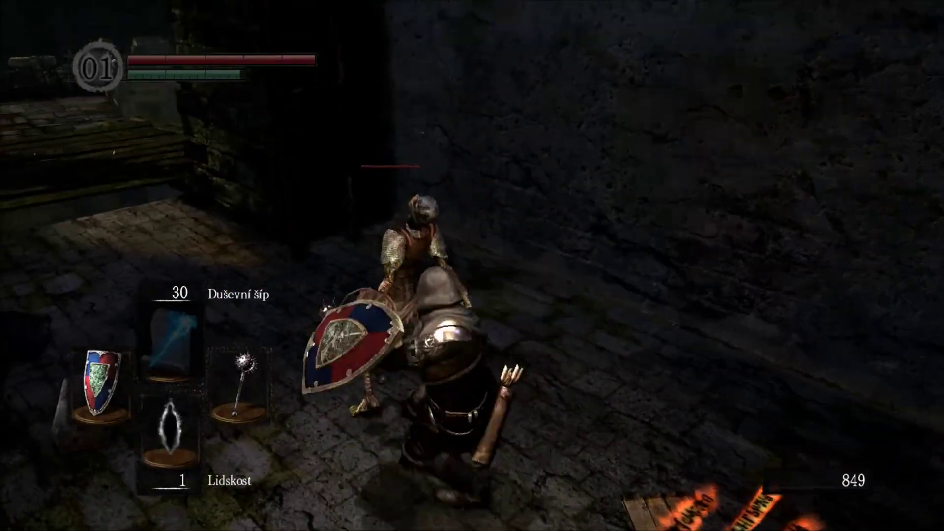
{"action": "key", "text": "w"}
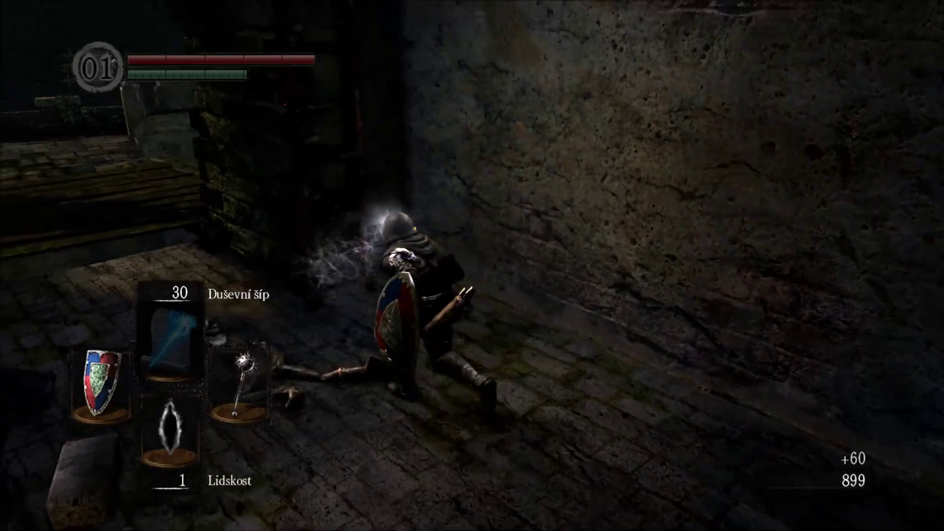
{"action": "key", "text": "w"}
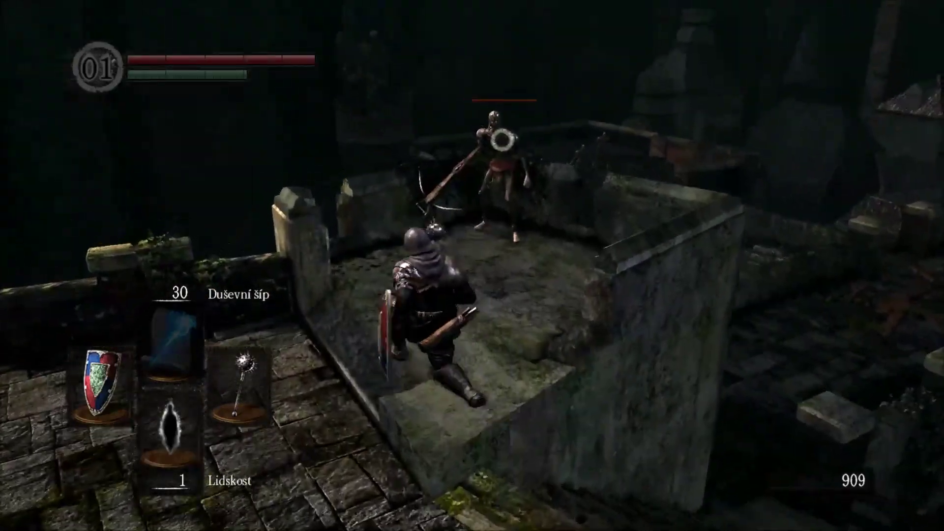
{"action": "key", "text": "w"}
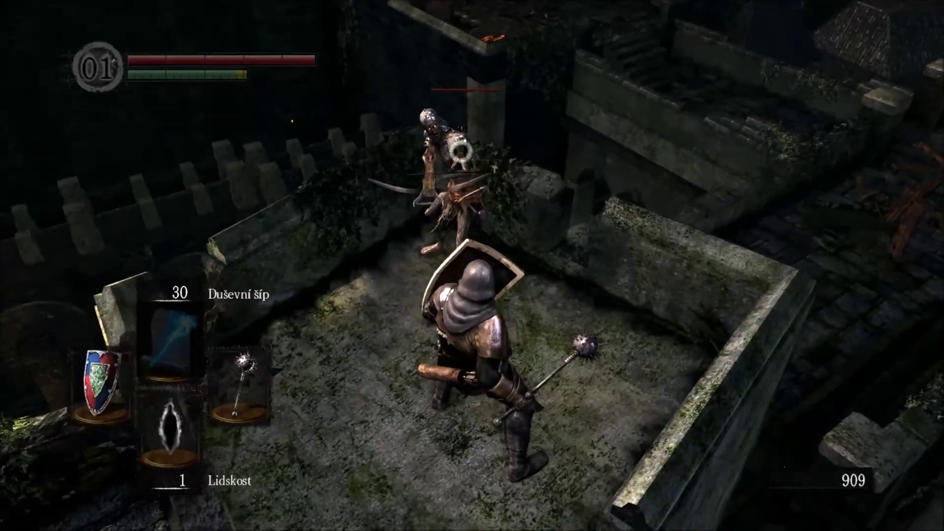